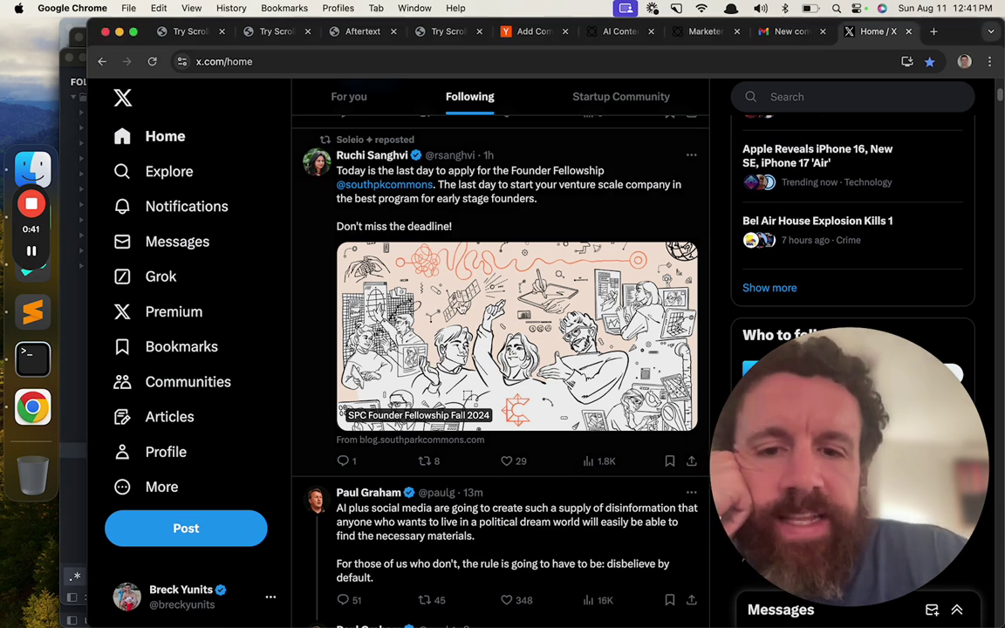
# - Open the SPC Founder Fellowship Fall 2024 blog post from the tweet and read through it
pyautogui.click(412, 272)
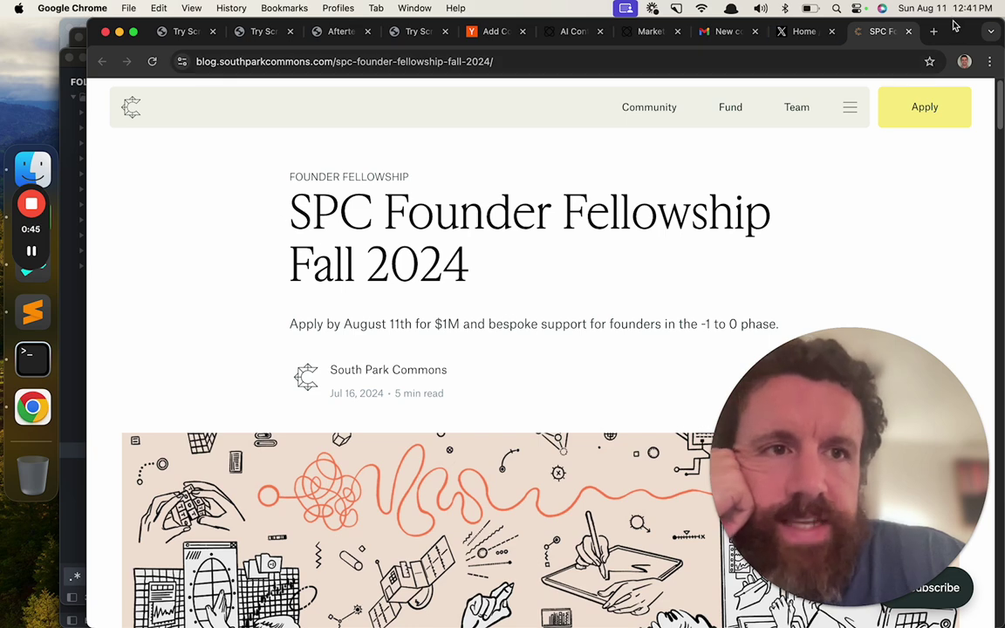
pyautogui.scroll(-1, 114, 197)
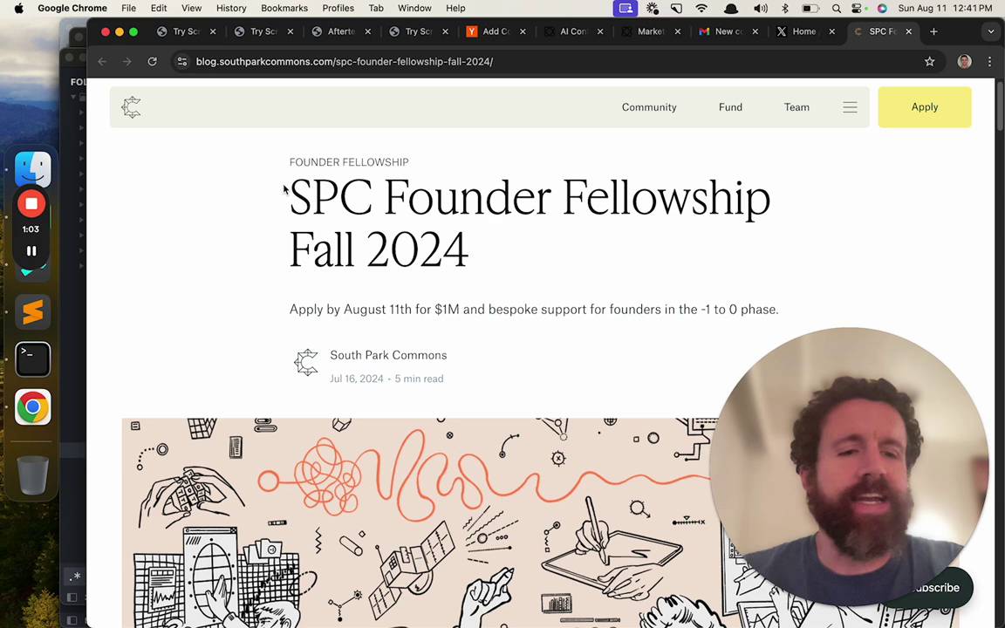
pyautogui.scroll(-2, 284, 190)
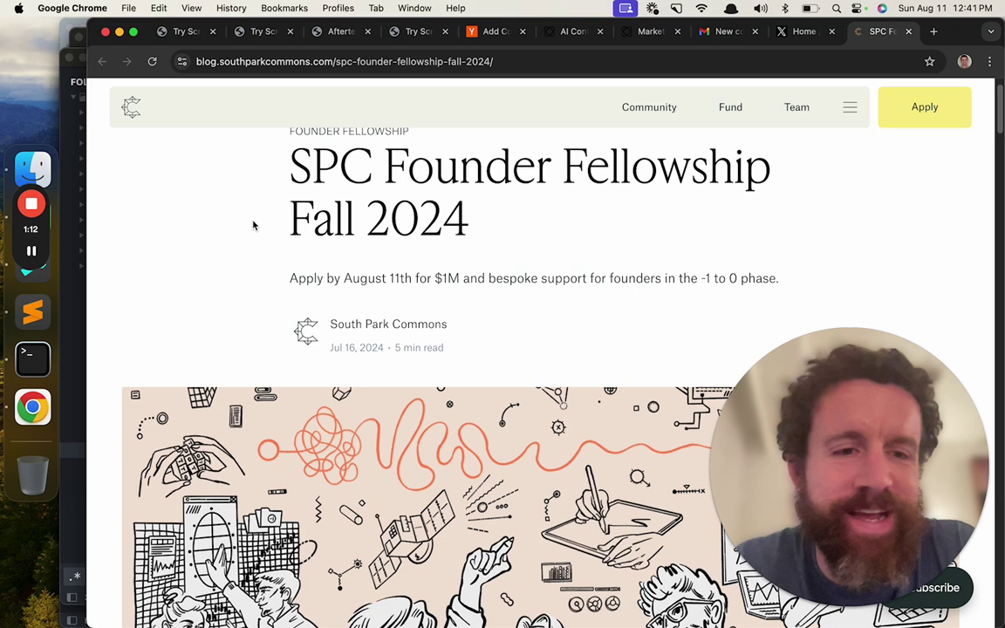
pyautogui.scroll(-2, 254, 223)
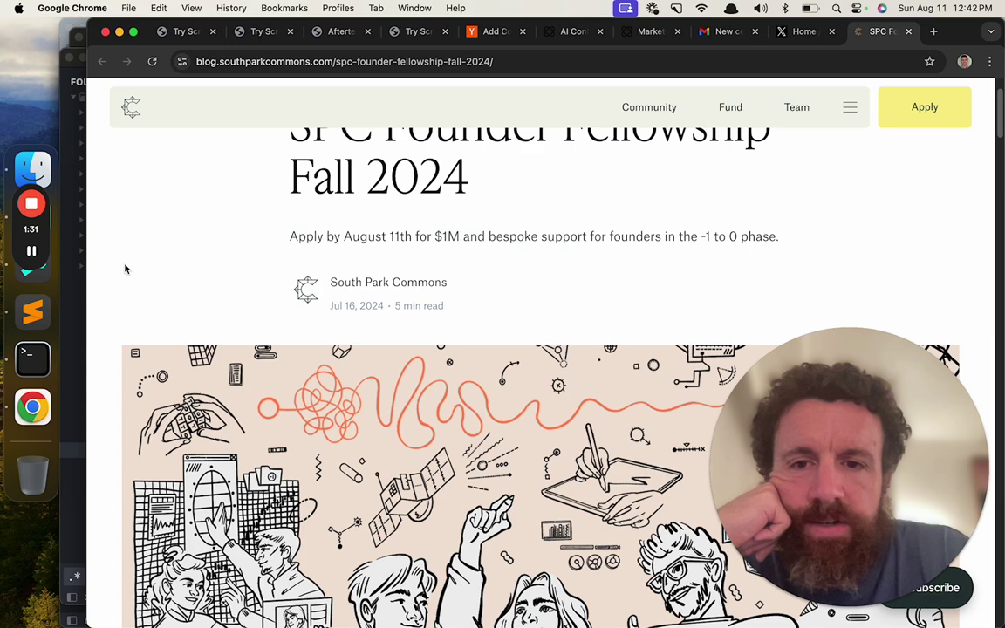
pyautogui.scroll(-1, 226, 217)
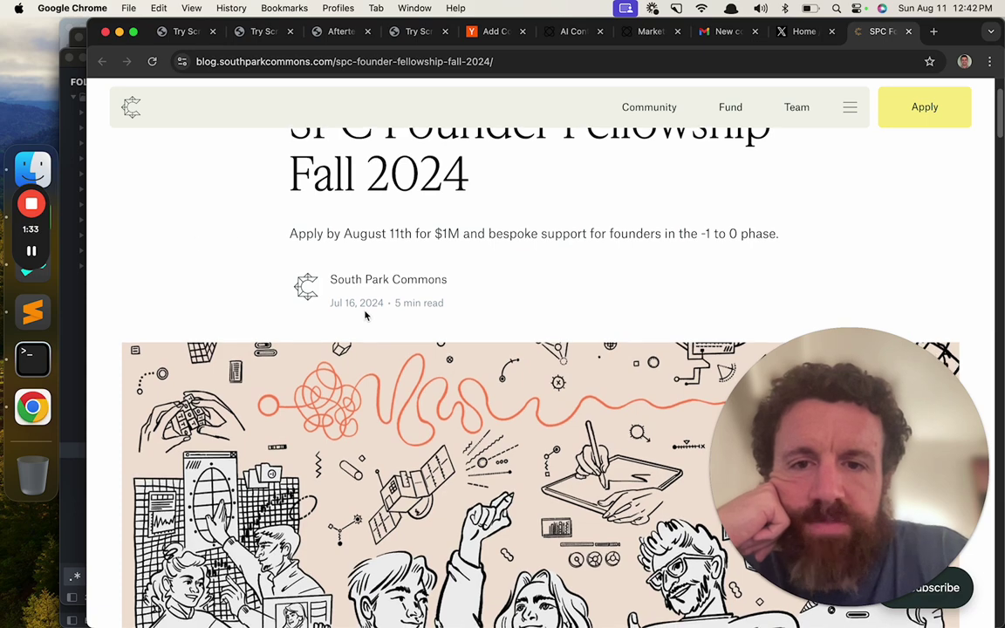
pyautogui.scroll(-5, 228, 269)
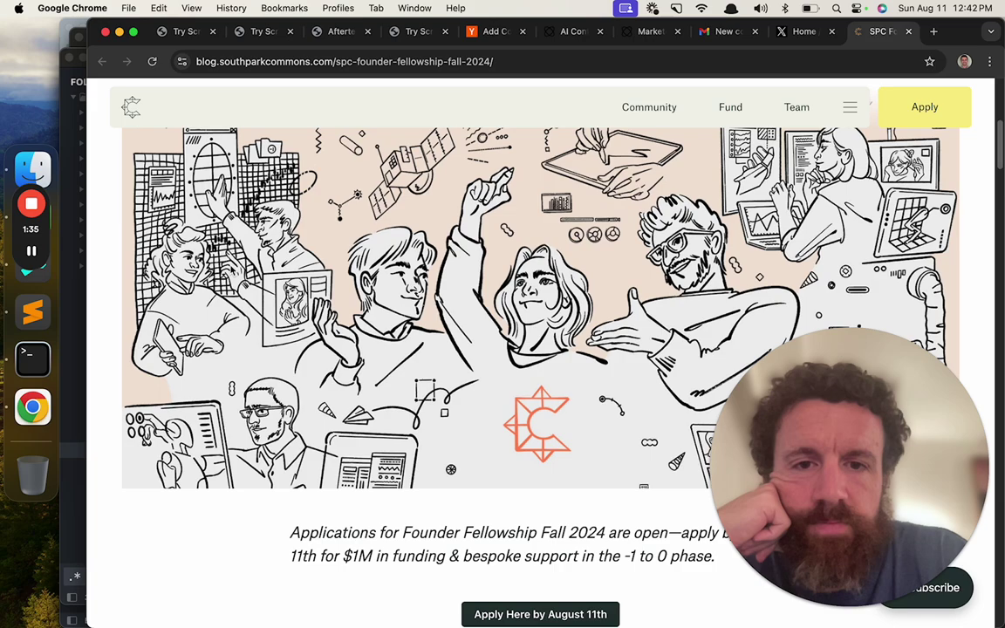
pyautogui.scroll(2, 540, 349)
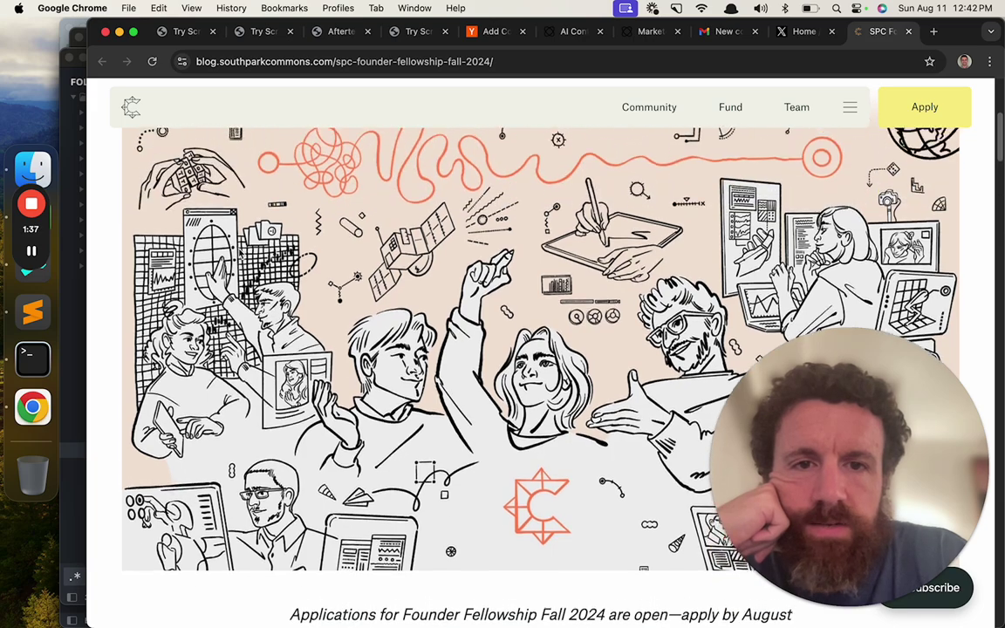
pyautogui.scroll(-6, 262, 311)
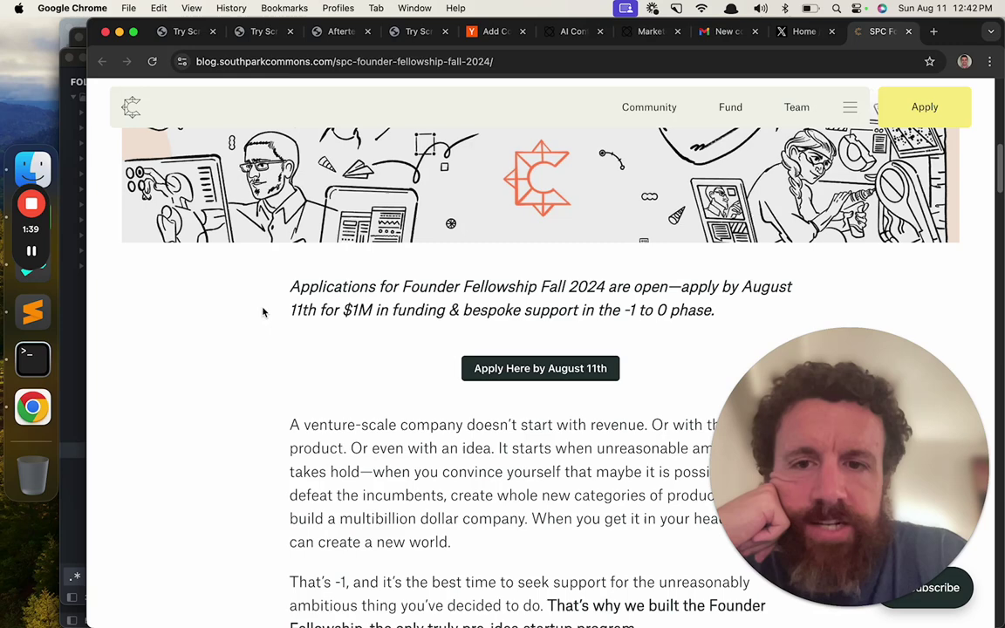
pyautogui.scroll(-1, 262, 311)
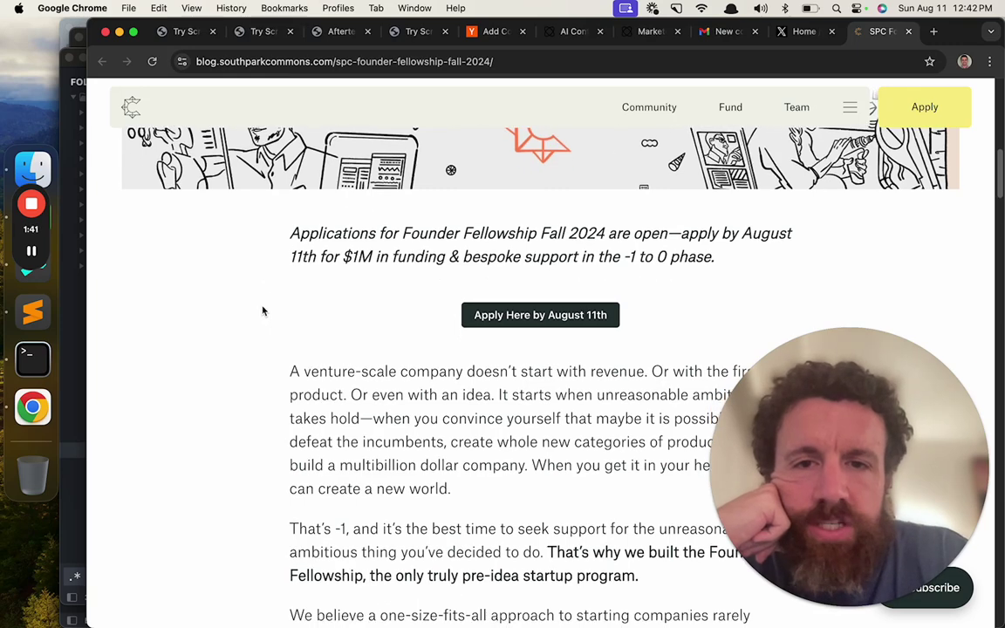
pyautogui.scroll(-4, 262, 312)
pyautogui.scroll(1, 465, 244)
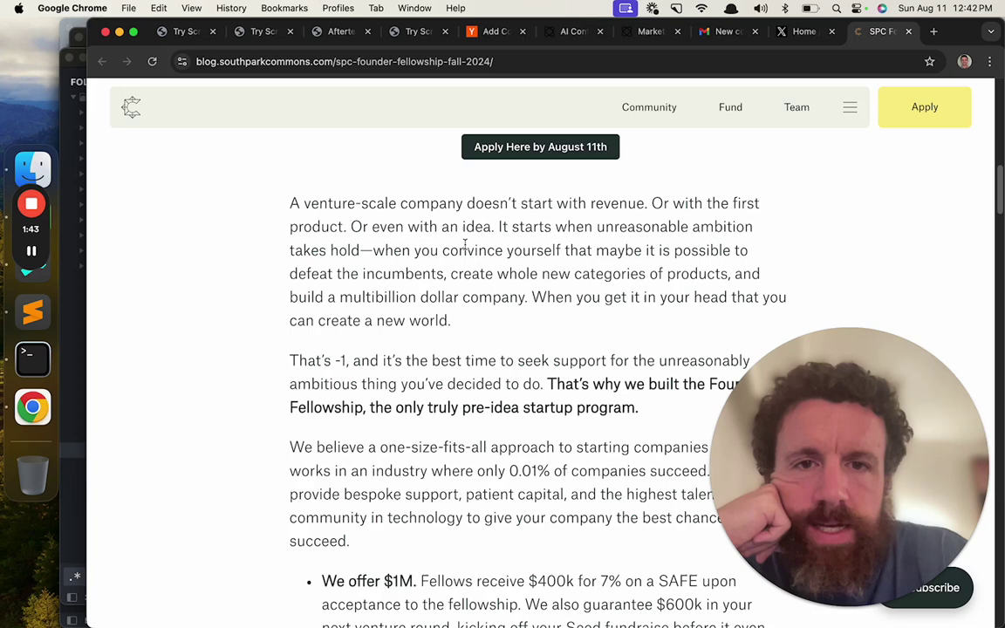
# - Follow 'Apply Here by August 11th' and scroll the Airtable form down to the Full name field
pyautogui.click(601, 148)
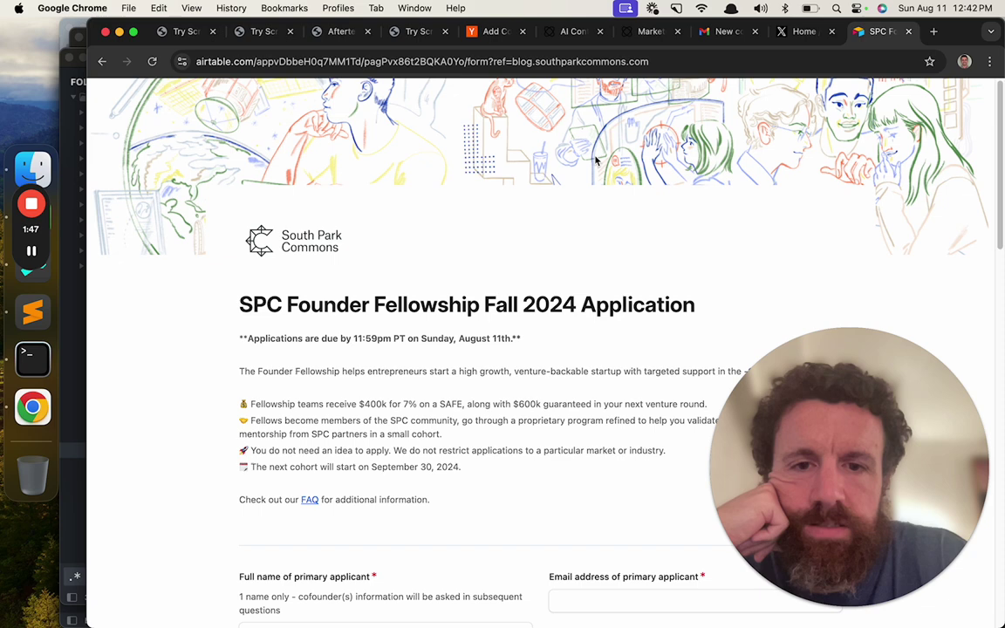
pyautogui.scroll(-2, 595, 160)
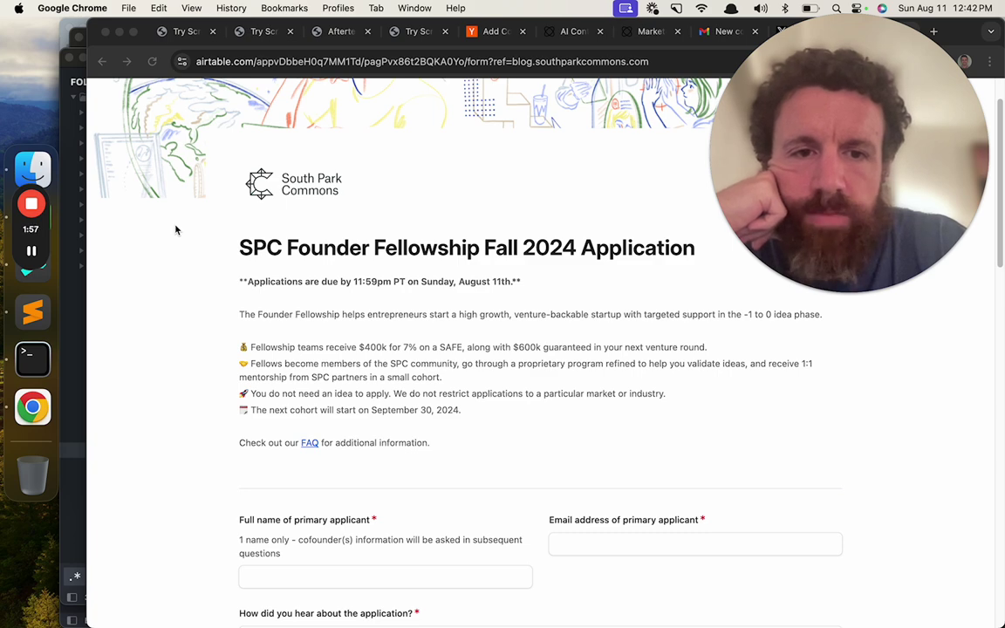
pyautogui.scroll(-1, 175, 230)
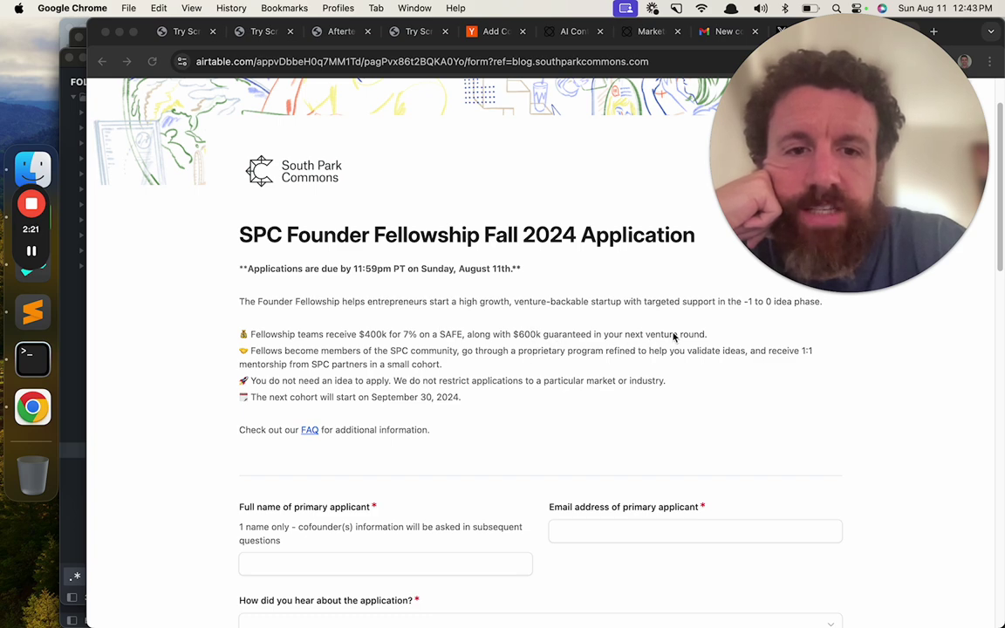
pyautogui.scroll(-1, 309, 261)
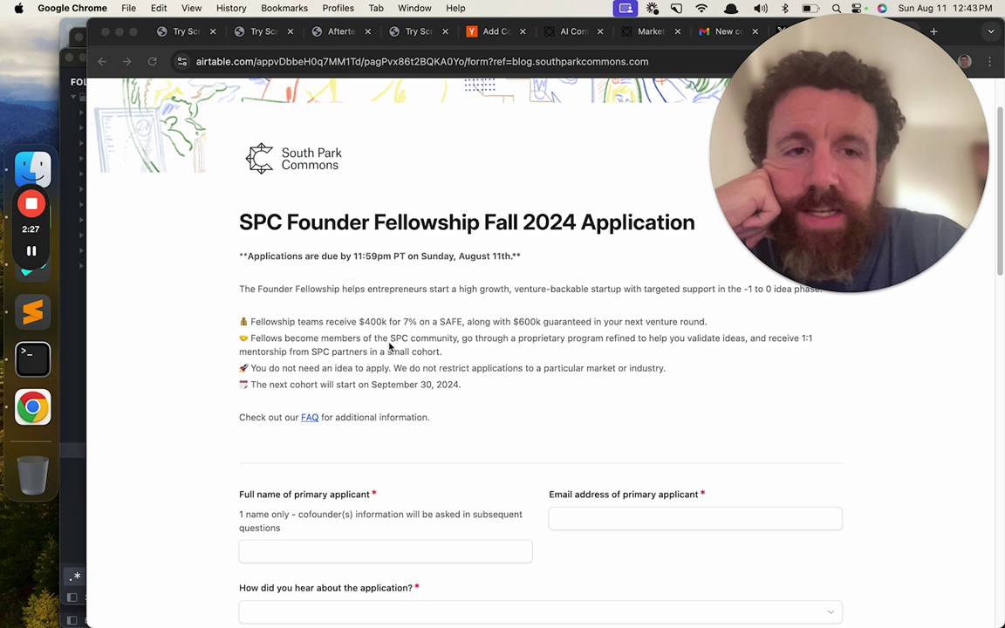
pyautogui.scroll(-1, 389, 347)
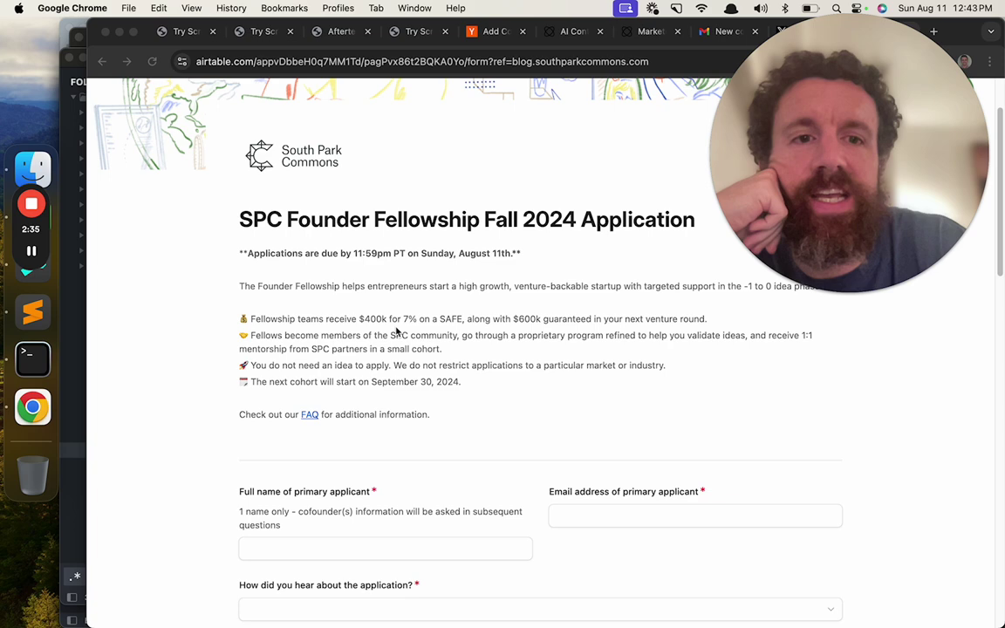
pyautogui.scroll(-1, 397, 332)
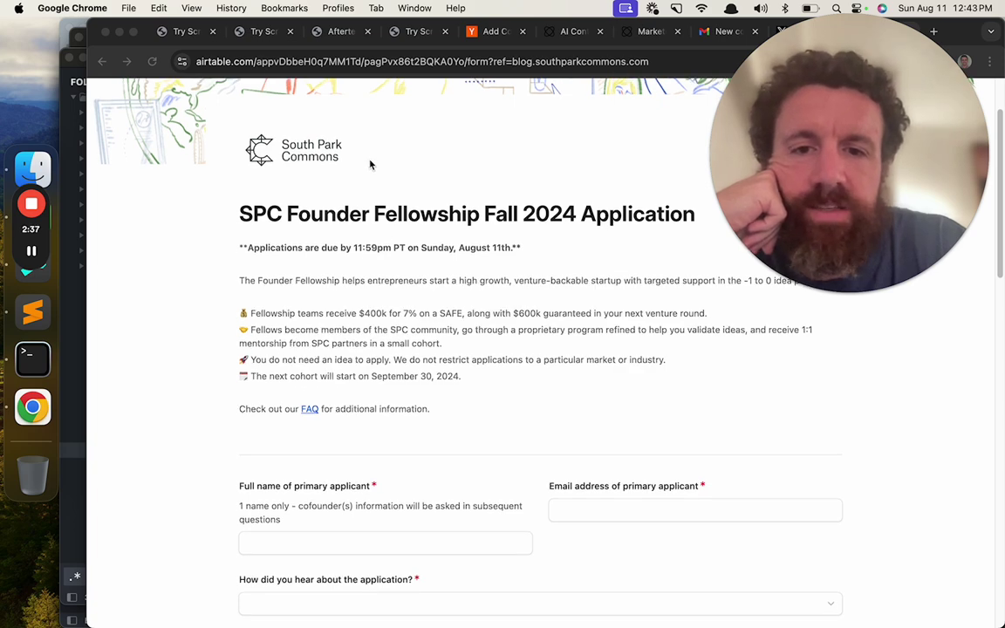
pyautogui.scroll(-1, 370, 165)
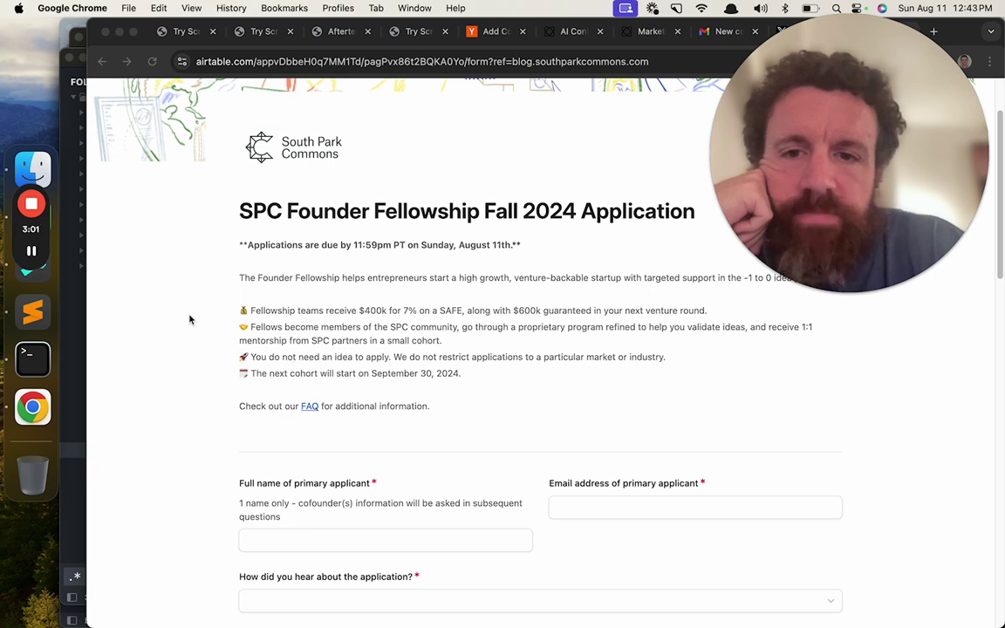
pyautogui.scroll(-1, 153, 291)
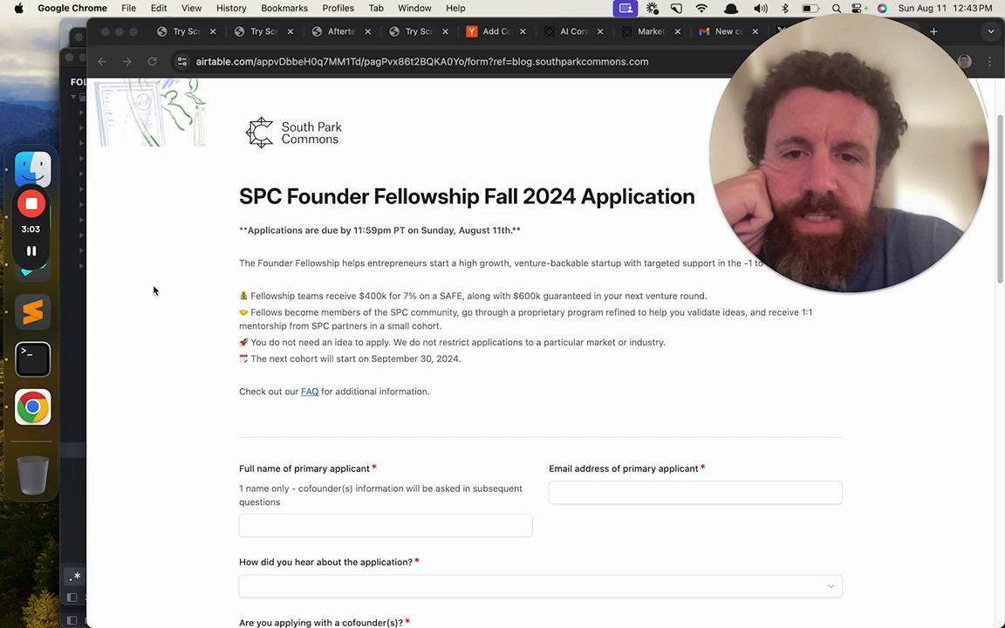
pyautogui.scroll(-1, 154, 290)
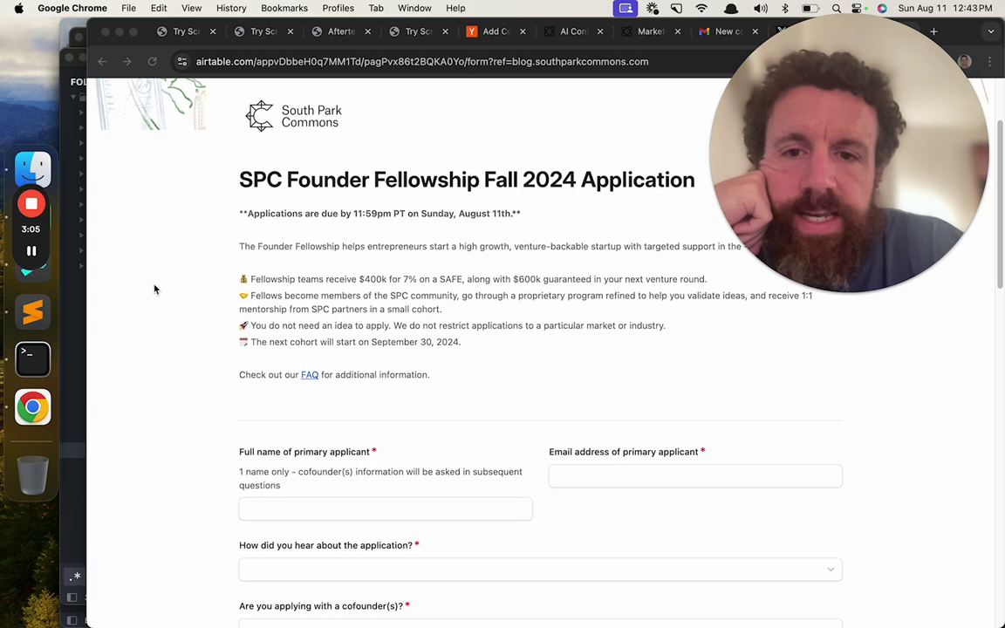
pyautogui.scroll(-3, 154, 290)
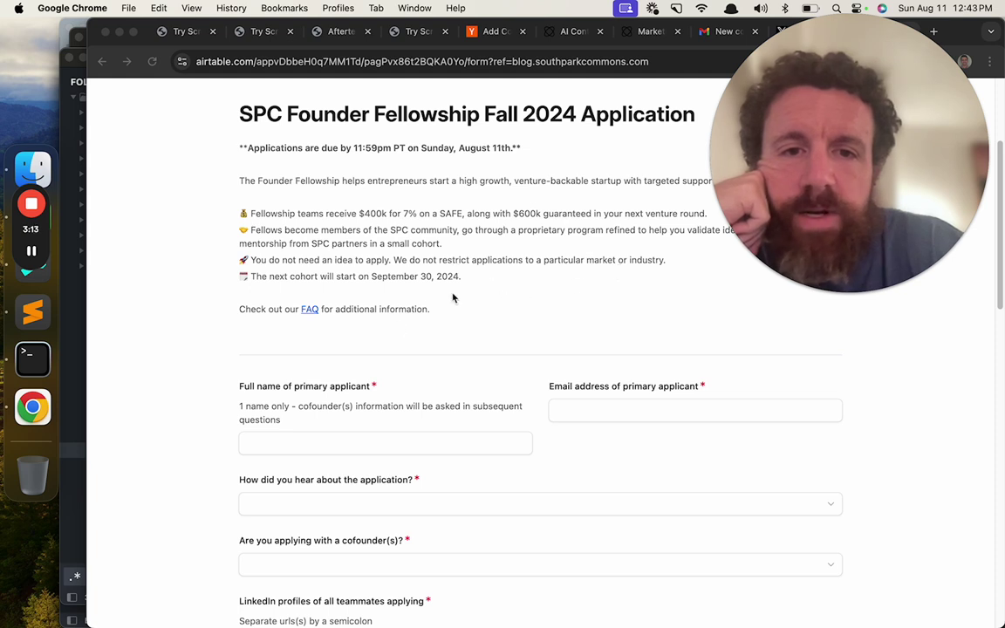
pyautogui.scroll(-1, 399, 325)
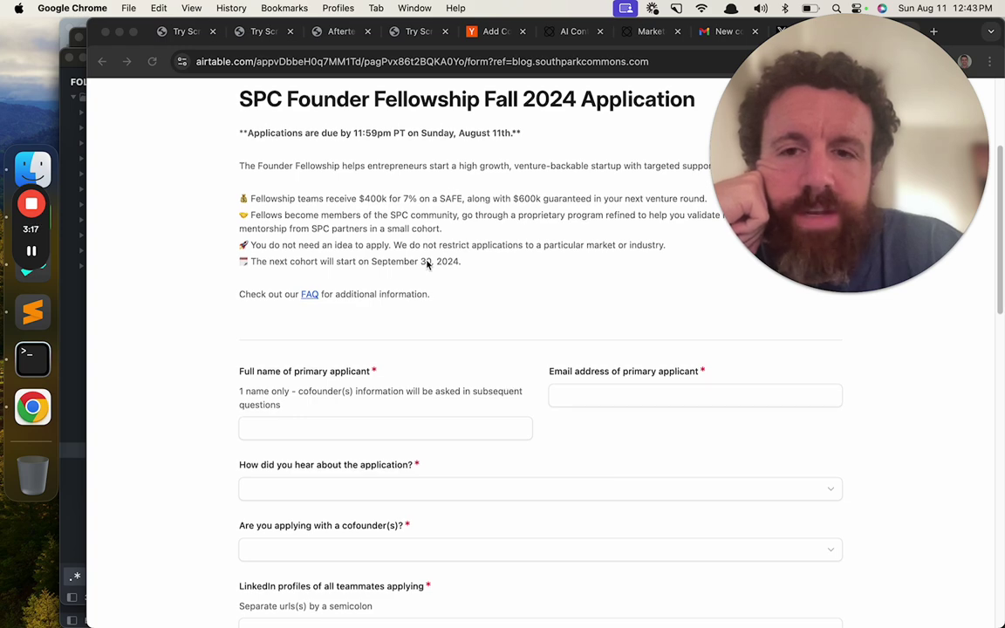
pyautogui.scroll(-5, 427, 262)
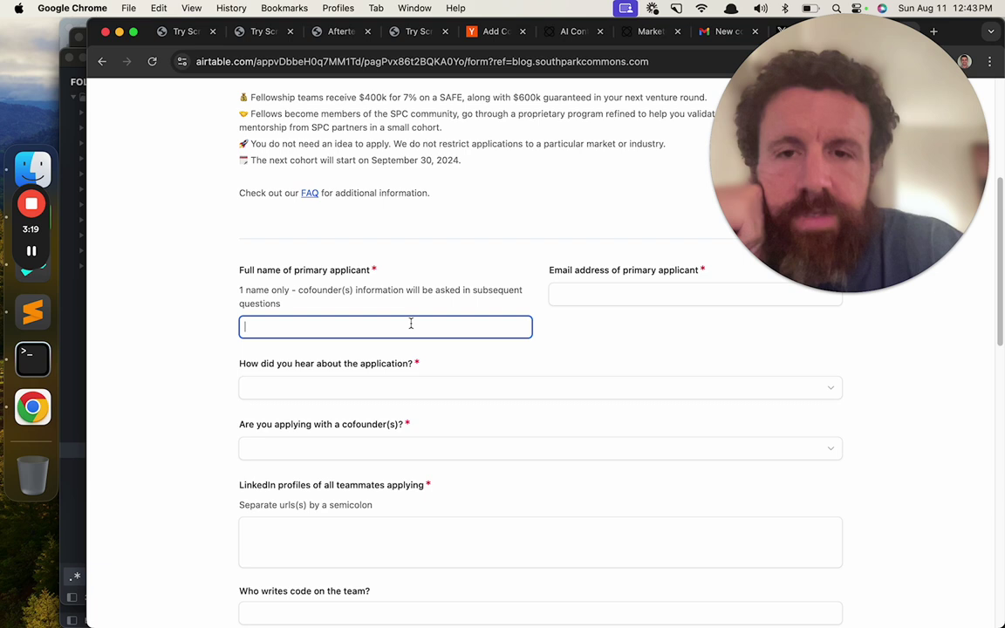
# - Enter the applicant's full name and e-mail, and answer Twitter for how you heard about it
pyautogui.write('Bewxk')
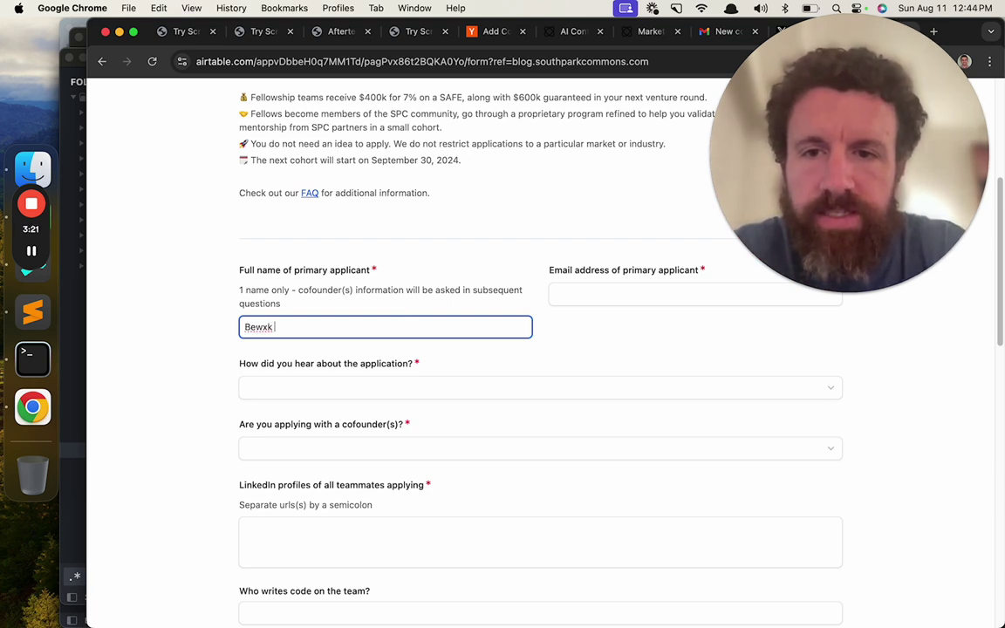
pyautogui.press('super+a')
pyautogui.write('Breck Yu')
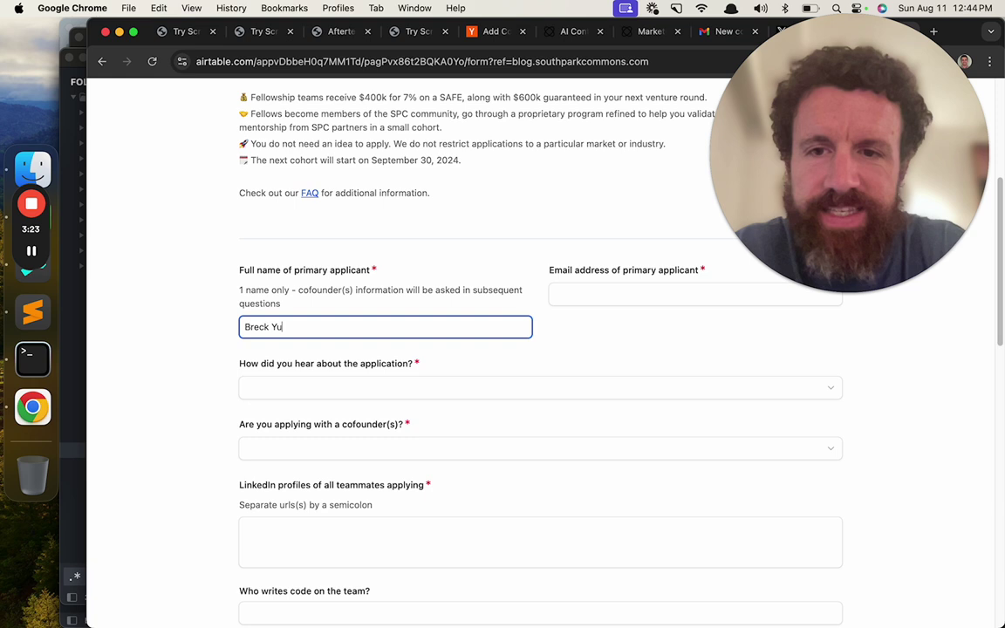
pyautogui.write('nits')
pyautogui.press('Tab')
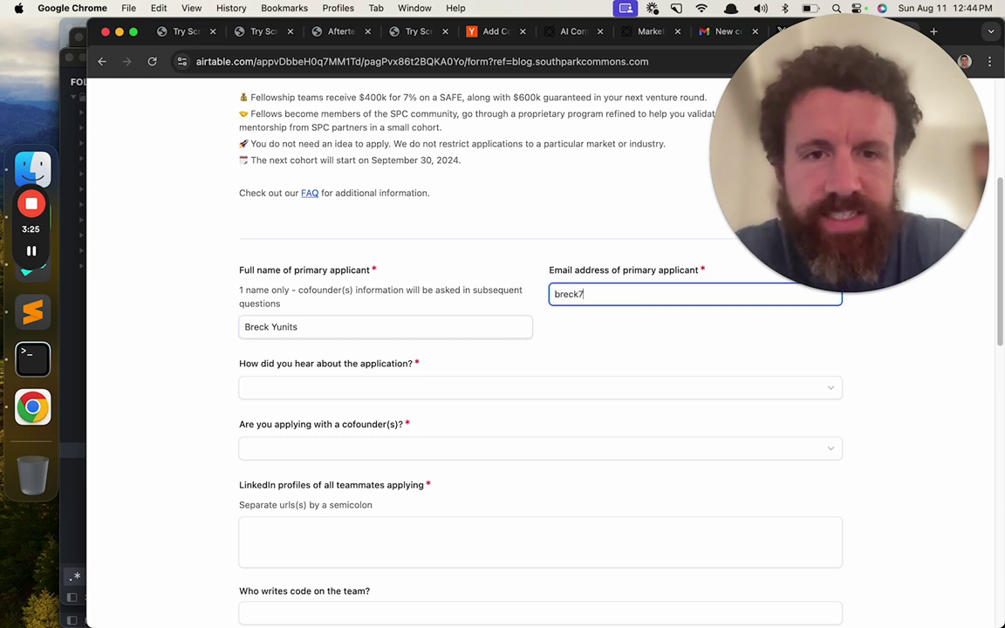
pyautogui.scroll(-2, 353, 344)
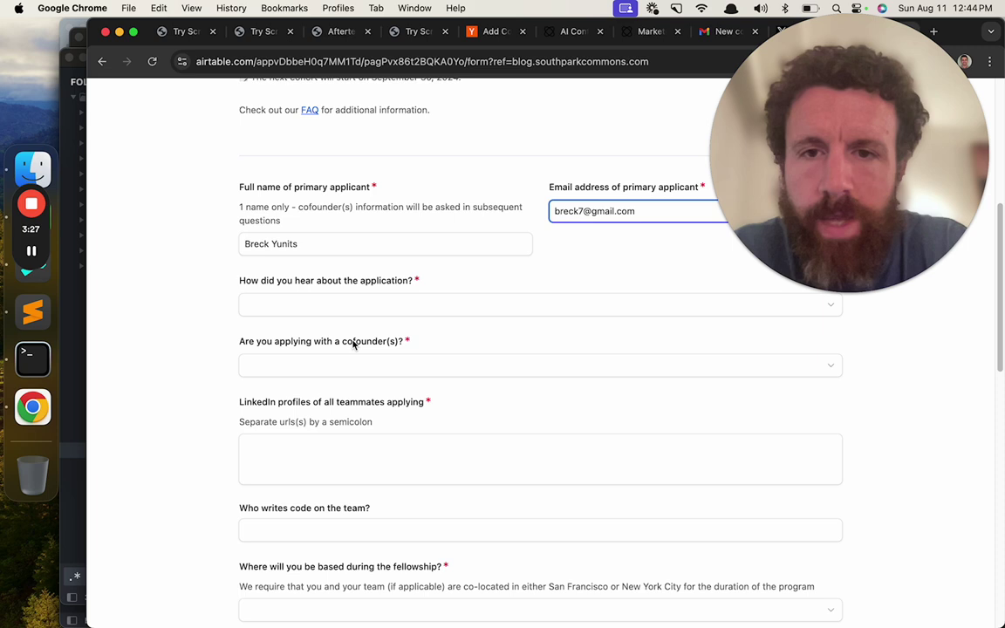
pyautogui.click(375, 304)
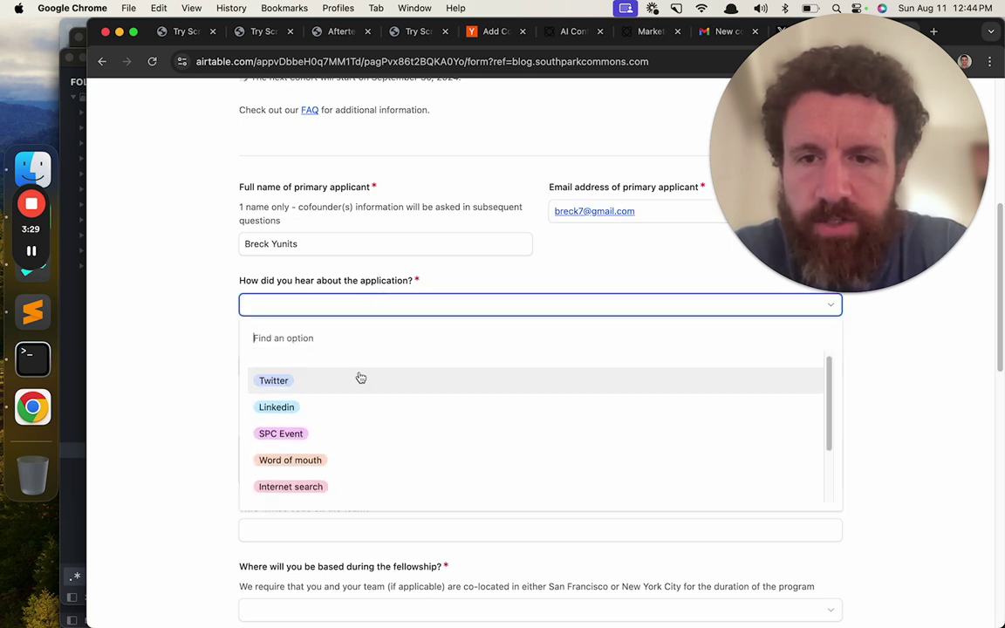
pyautogui.click(361, 379)
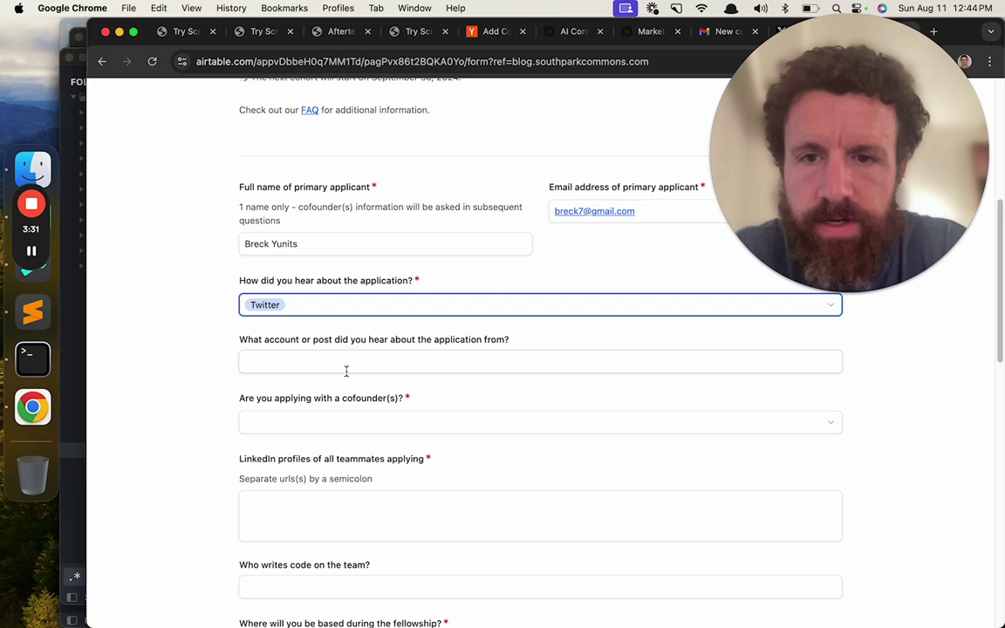
# - Copy the fellowship announcement post's URL from X and paste it as the referral source
pyautogui.click(845, 292)
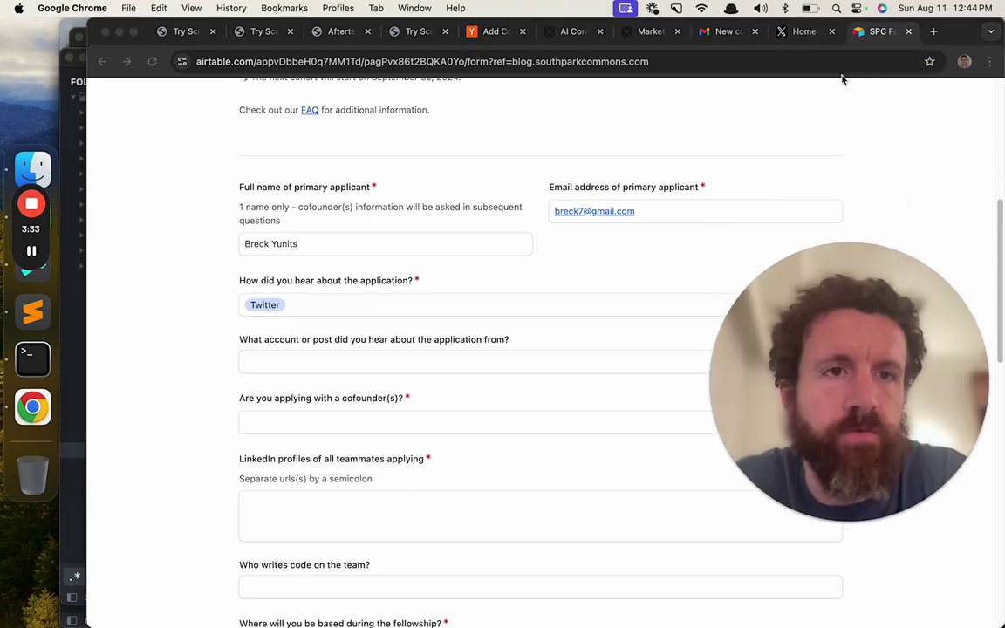
pyautogui.click(802, 31)
pyautogui.click(514, 199)
pyautogui.click(430, 65)
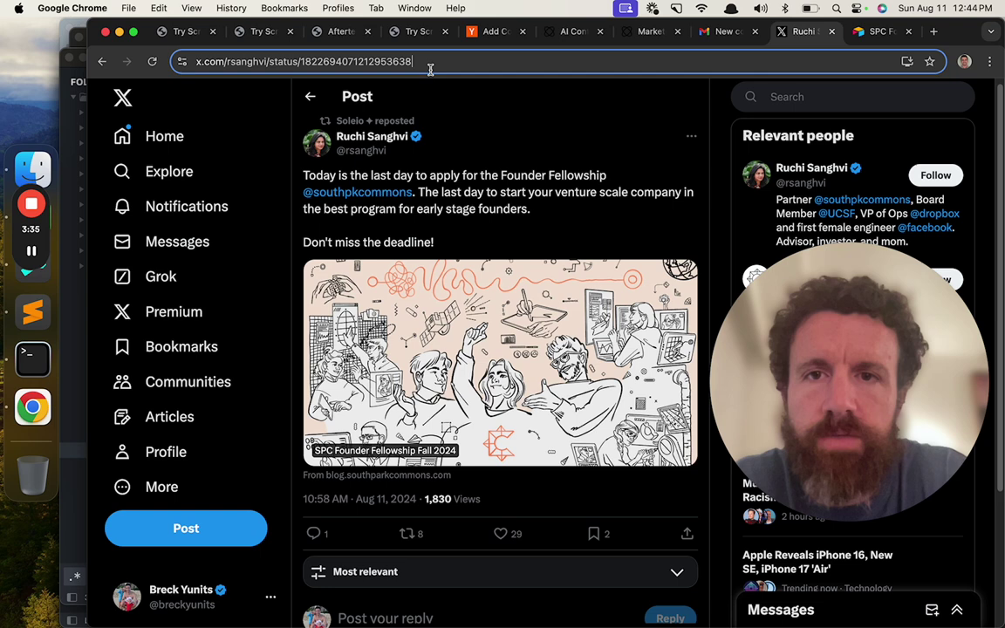
pyautogui.press('super+a')
pyautogui.press('super+c')
pyautogui.click(859, 32)
pyautogui.click(339, 360)
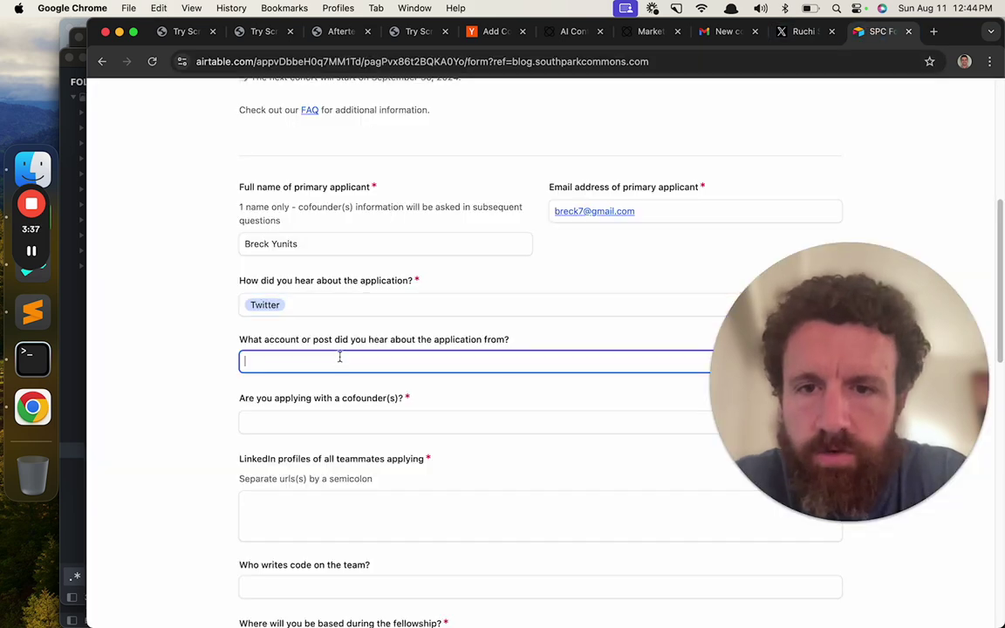
pyautogui.press('super+v')
# - Answer No to applying with a cofounder
pyautogui.scroll(-2, 339, 357)
pyautogui.click(338, 368)
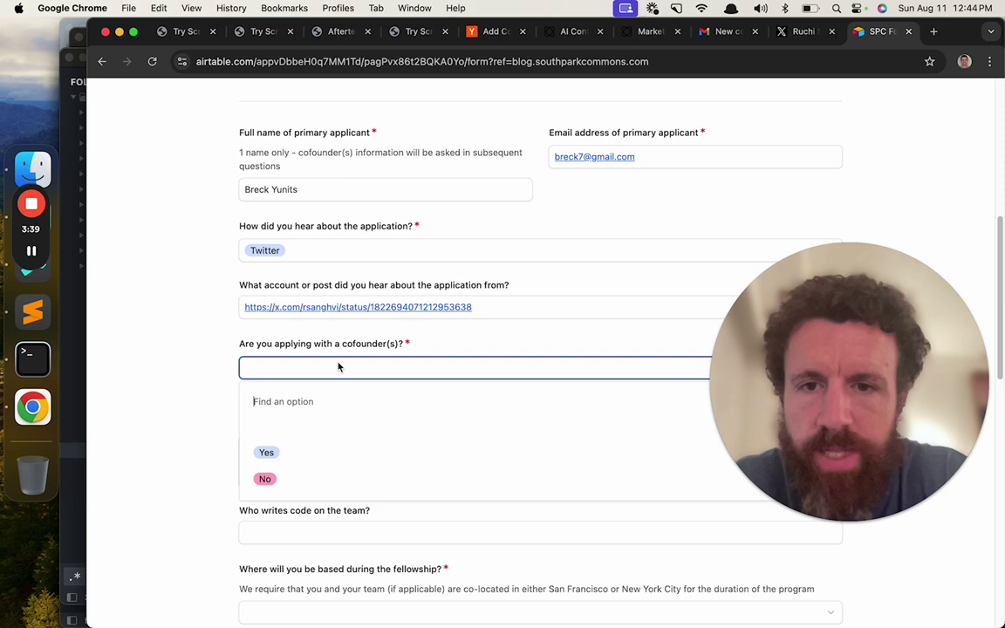
pyautogui.click(292, 479)
# - Copy the applicant's LinkedIn profile URL from linkedin.com and paste it into the LinkedIn profiles answer
pyautogui.scroll(-3, 292, 483)
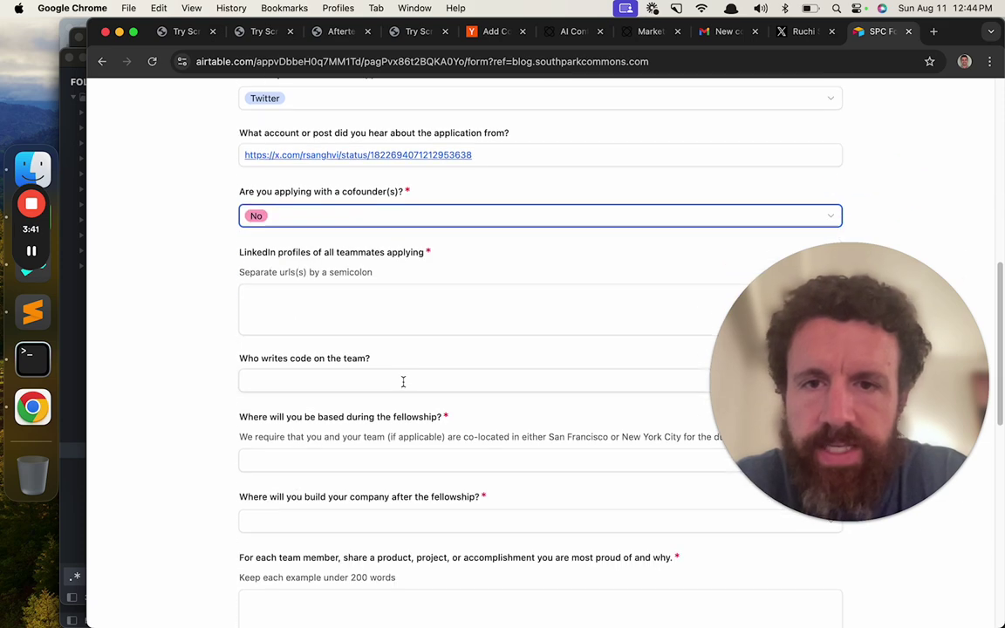
pyautogui.click(464, 307)
pyautogui.press('super+t')
pyautogui.write('link')
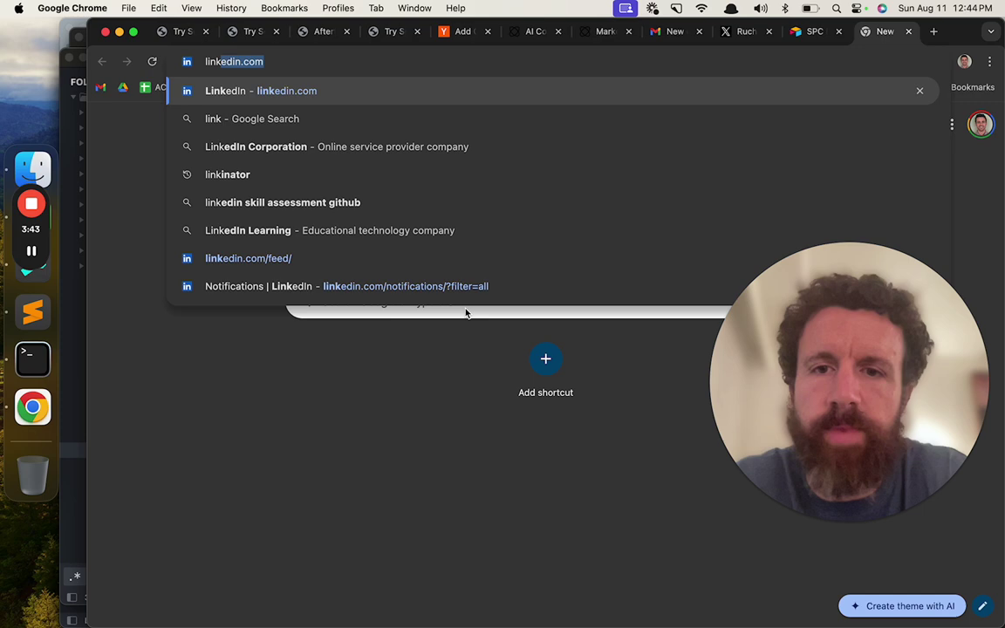
pyautogui.write('edin.com/')
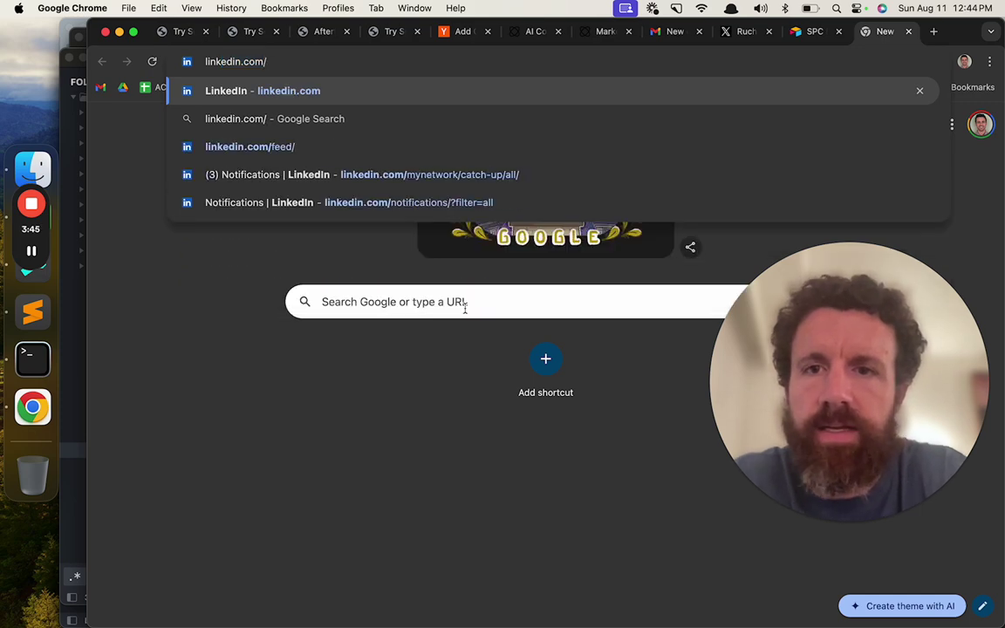
pyautogui.press('Return')
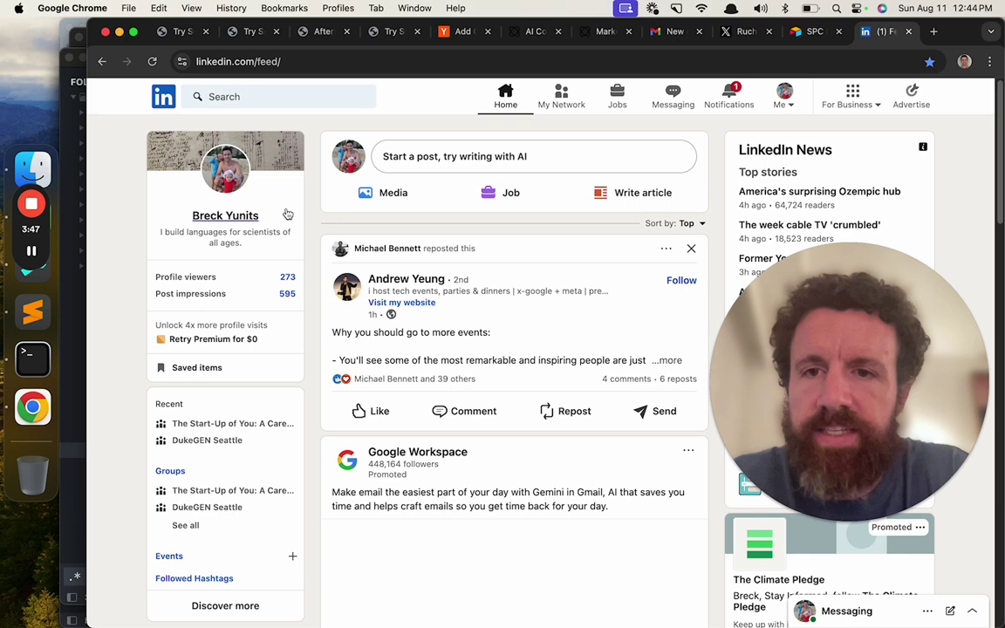
pyautogui.click(236, 215)
pyautogui.click(314, 63)
pyautogui.write('w')
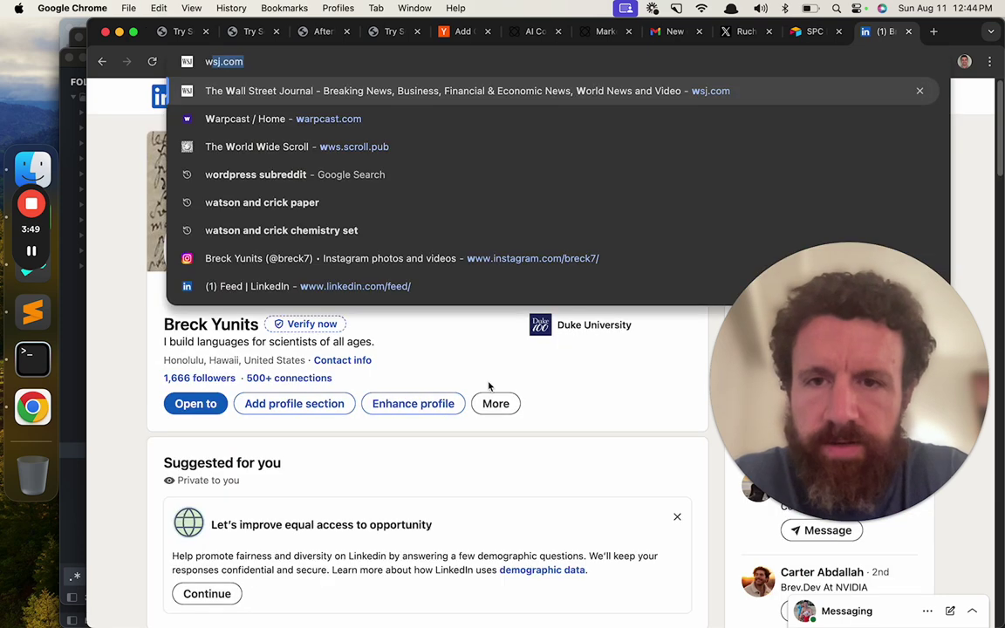
pyautogui.press('Escape')
pyautogui.hotkey('ctrl', 'shift', 'Tab')
pyautogui.click(528, 310)
pyautogui.write('https://www.linkedin.com/in/breck7/')
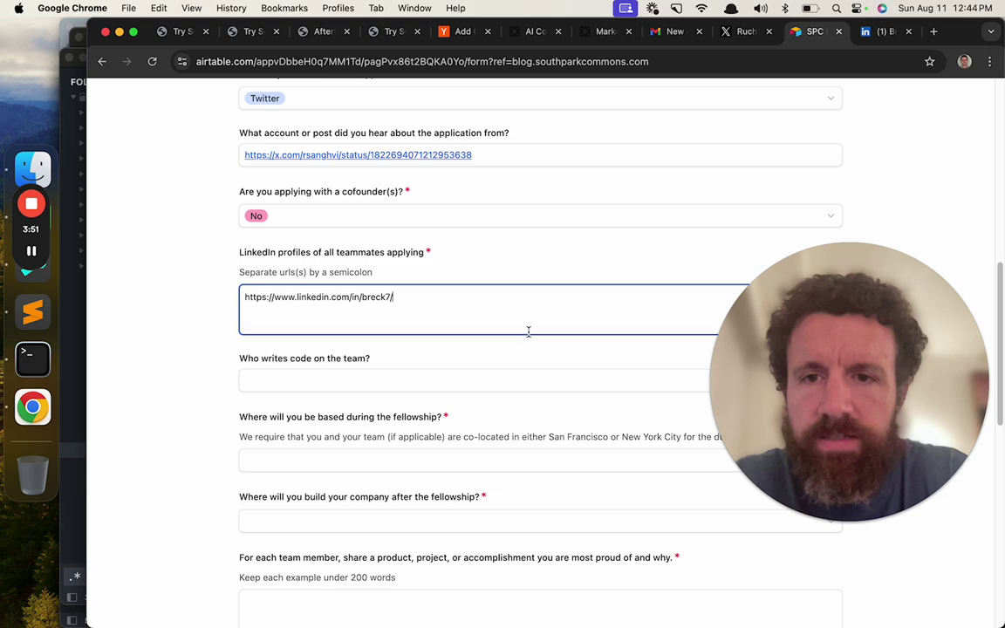
pyautogui.scroll(-5, 528, 331)
pyautogui.click(388, 215)
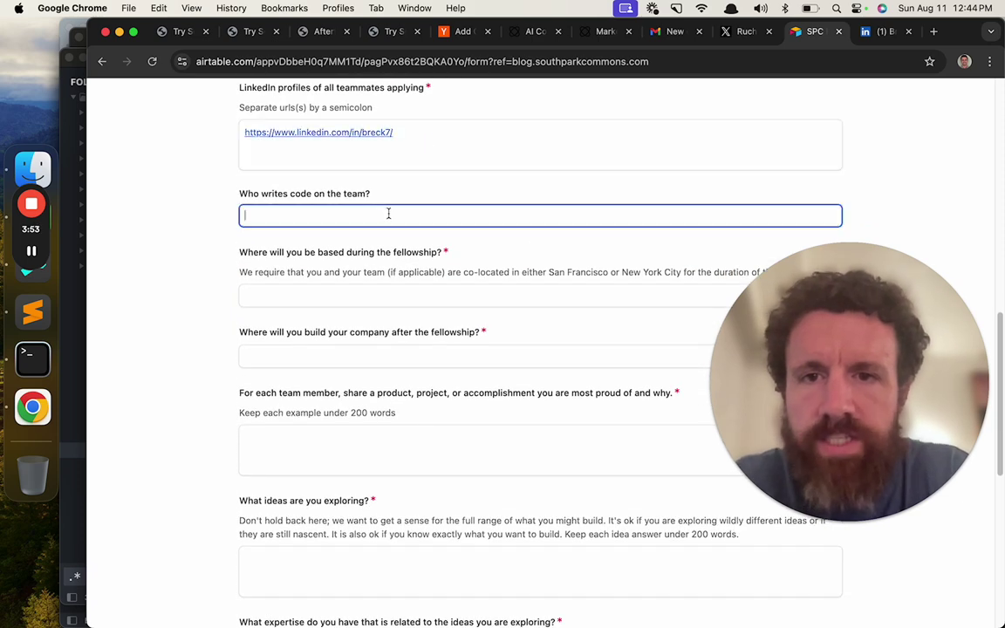
# - Name the applicant as the coder and choose 'We will be based in San Francisco'
pyautogui.write('Breck')
pyautogui.scroll(-1, 375, 253)
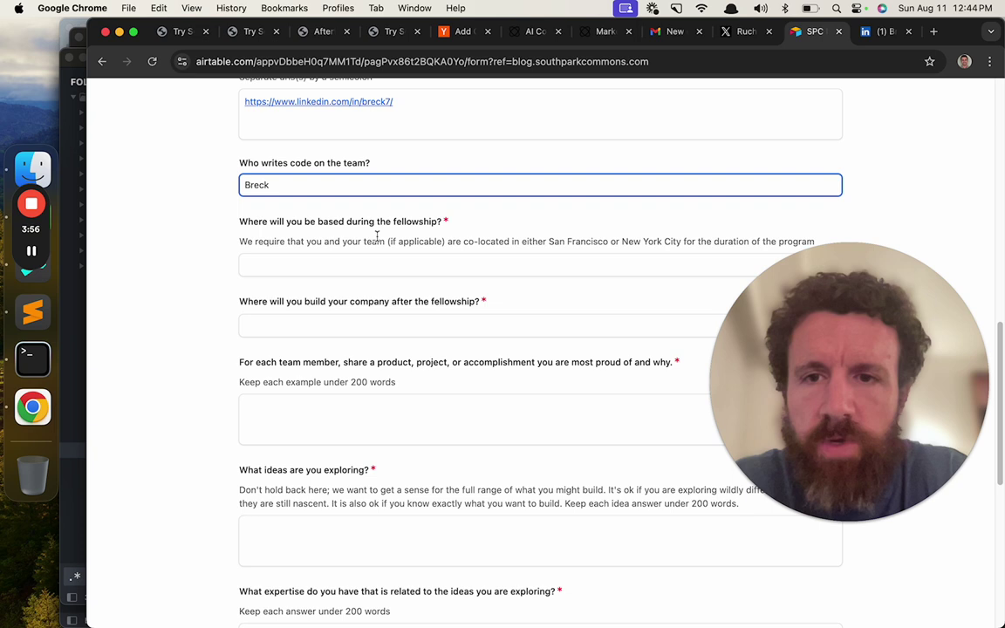
pyautogui.click(365, 263)
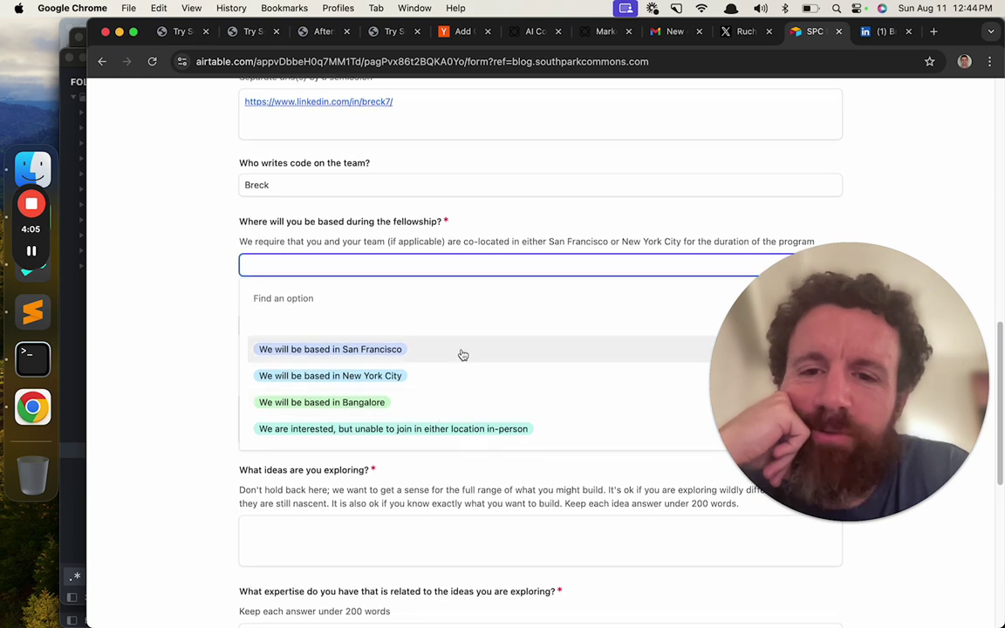
pyautogui.click(463, 354)
# - Choose 'Other (list below)' for after the fellowship and give Oahu as the later base
pyautogui.scroll(-2, 462, 353)
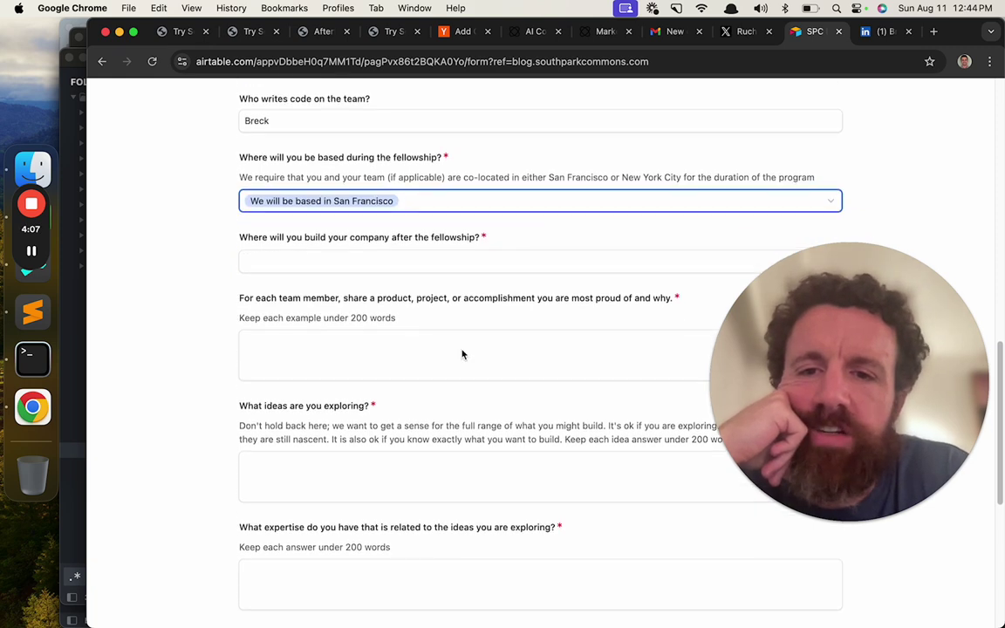
pyautogui.click(447, 267)
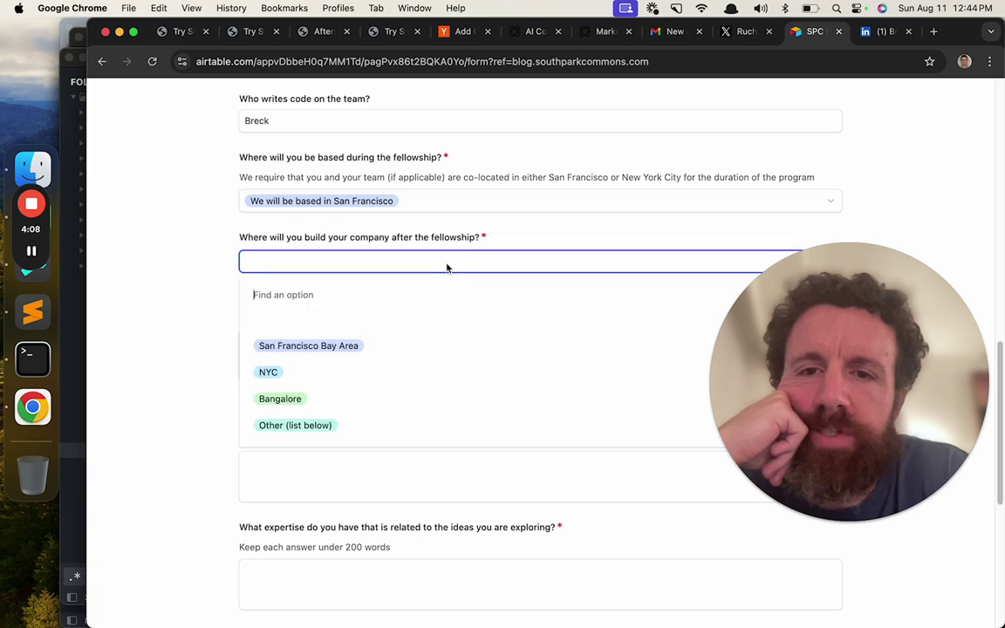
pyautogui.click(390, 425)
pyautogui.click(400, 321)
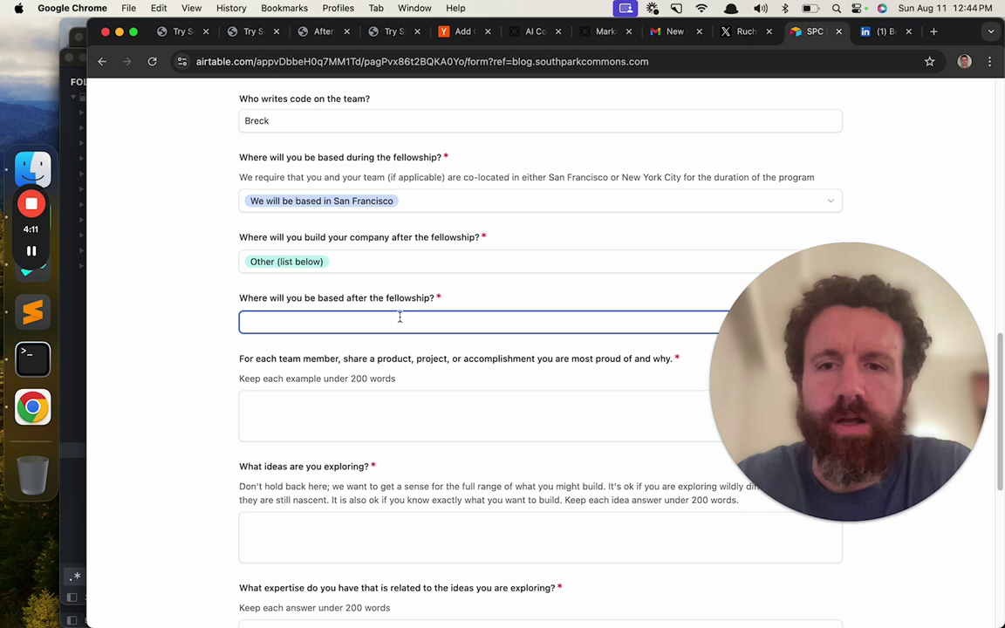
pyautogui.write('Oah')
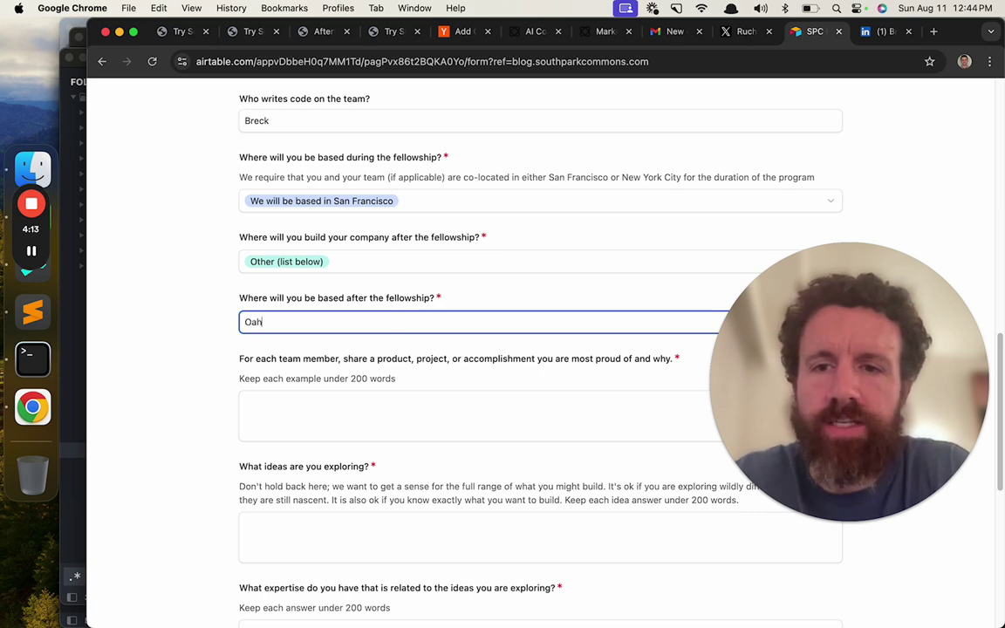
pyautogui.write('u')
pyautogui.scroll(-4, 541, 349)
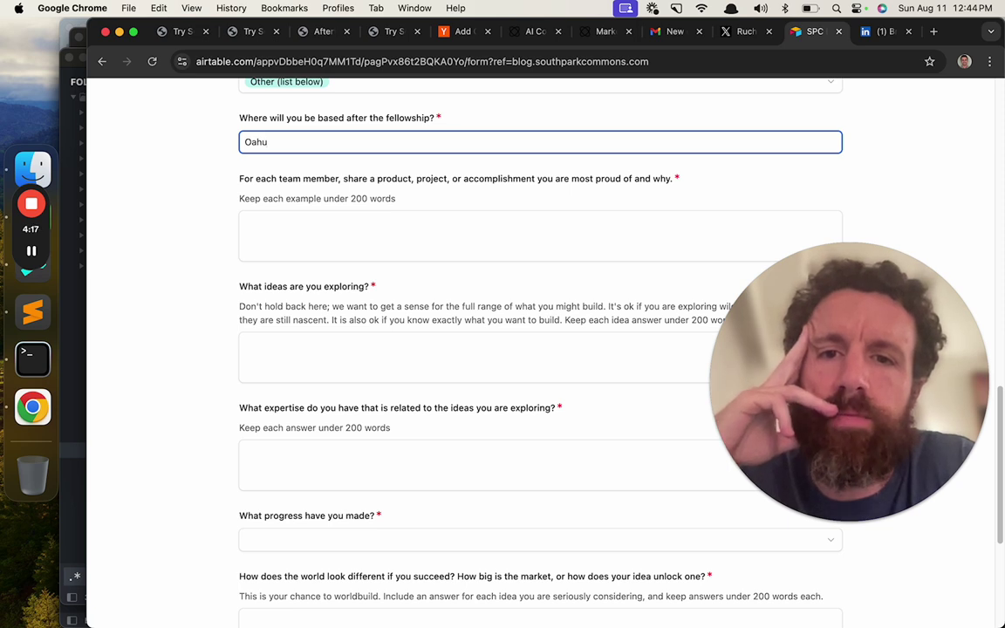
pyautogui.click(419, 233)
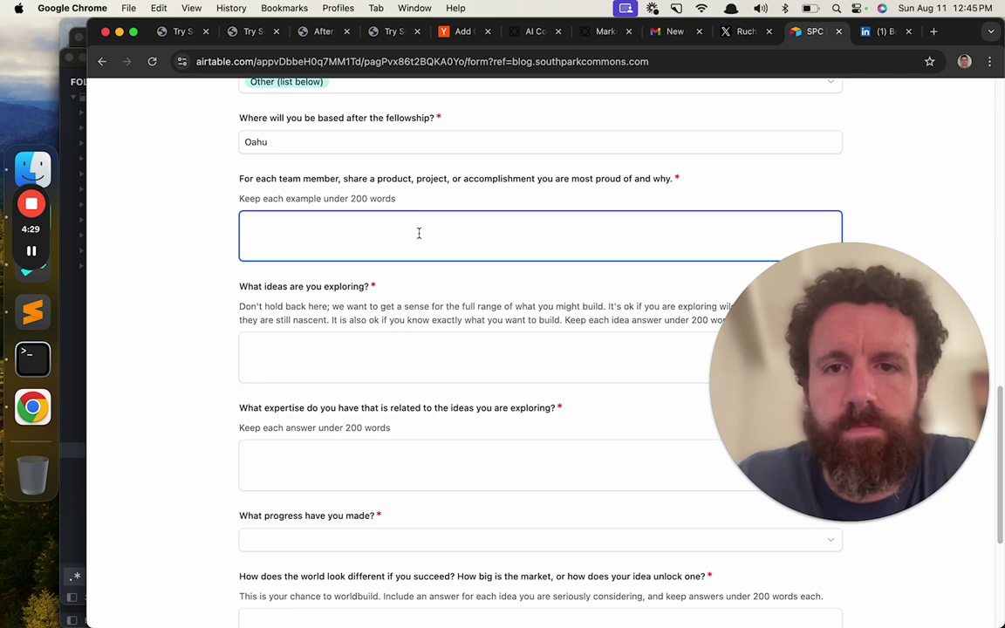
# - Load the pldb.pub site in a new tab, then close it again
pyautogui.hotkey('ctrl', 't')
pyautogui.write('pl')
pyautogui.press('Return')
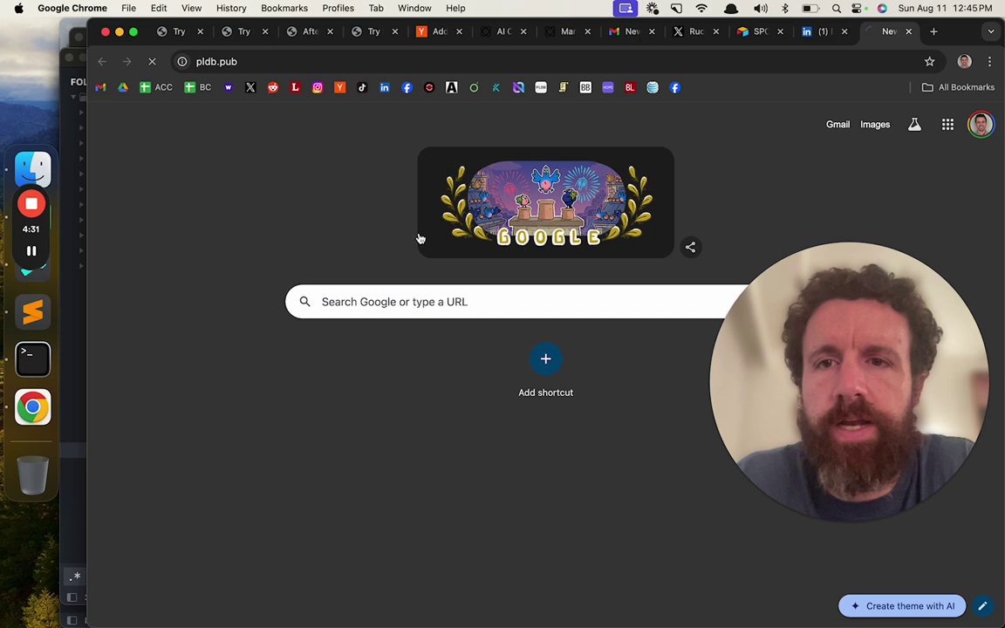
pyautogui.press('super+l')
pyautogui.press('super+w')
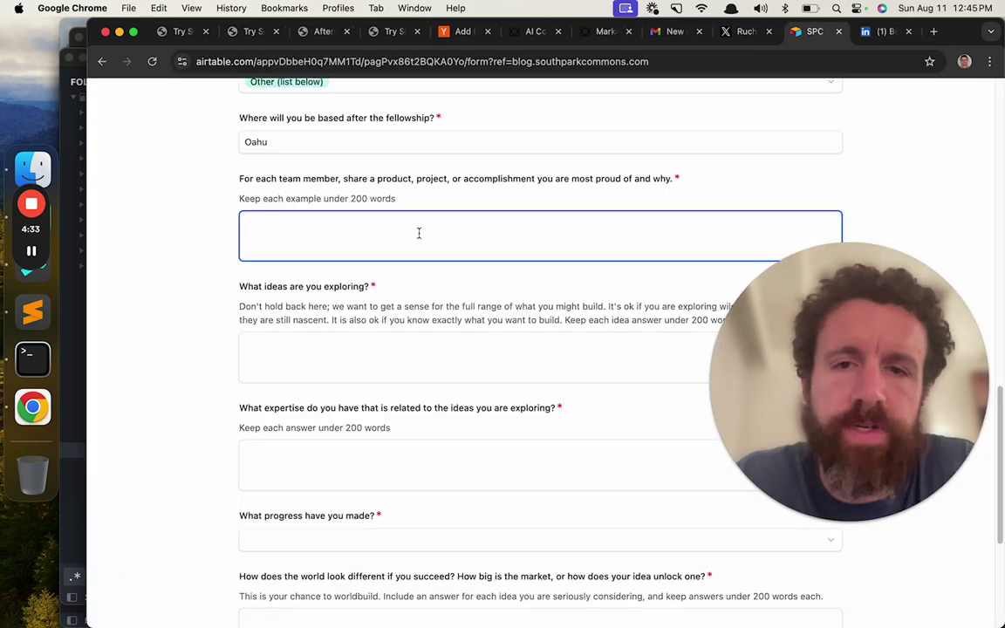
# - Copy the breckyunits.com/theMarble address and paste it into the proudest-accomplishment answer
pyautogui.press('super+t')
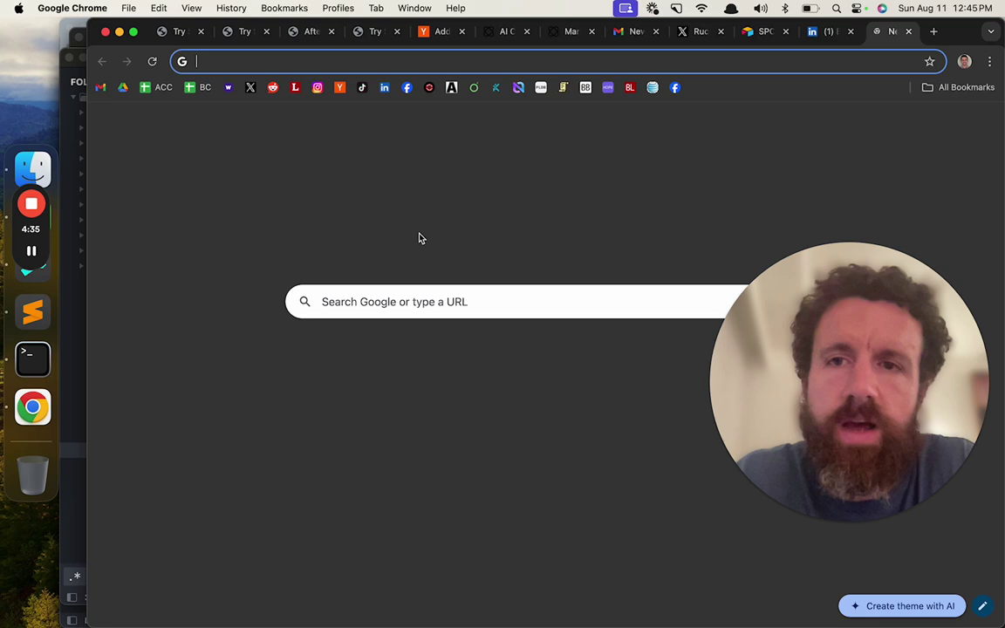
pyautogui.write('breckyunits.com/th')
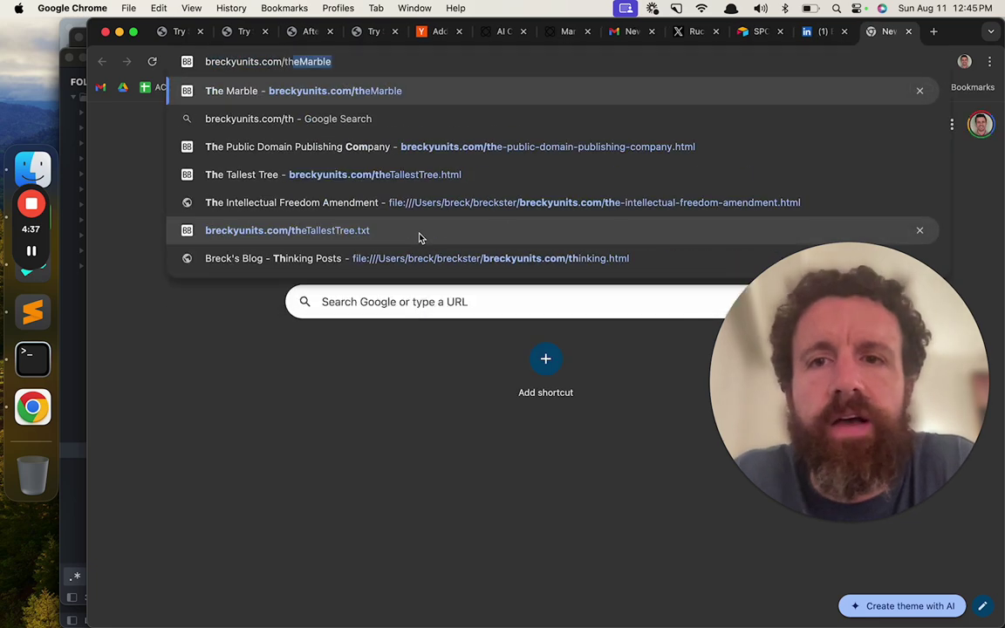
pyautogui.press('Return')
pyautogui.press('super+l')
pyautogui.press('super+c')
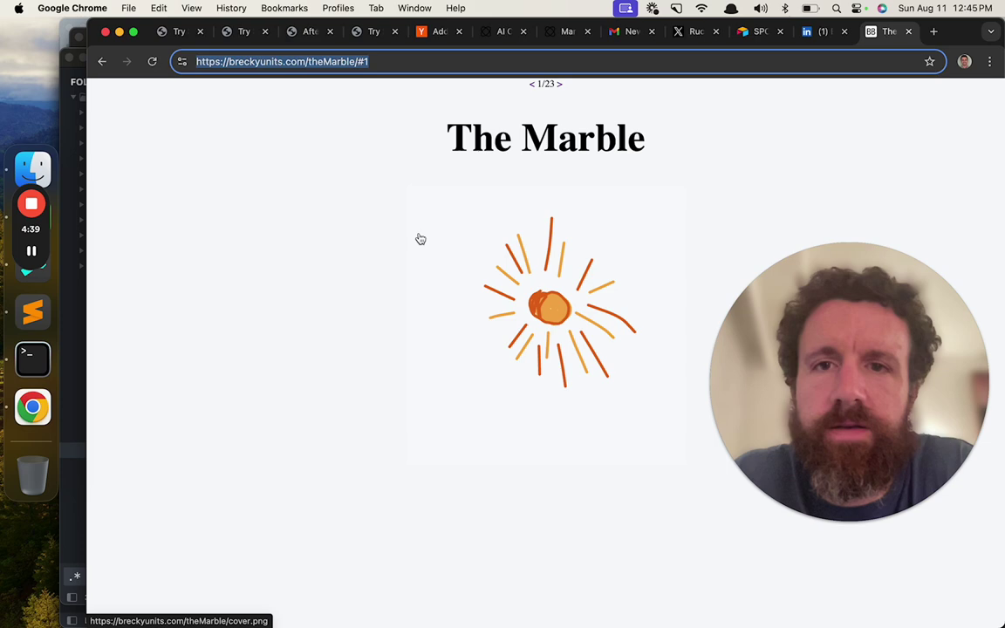
pyautogui.press('super+w')
pyautogui.press('super+v')
# - Trim /#1 from the link and add the reason about the daughters' "Chicken Nugget" nickname
pyautogui.press('BackSpace')
pyautogui.press('BackSpace')
pyautogui.press('BackSpace')
pyautogui.press('Return')
pyautogui.press('Return')
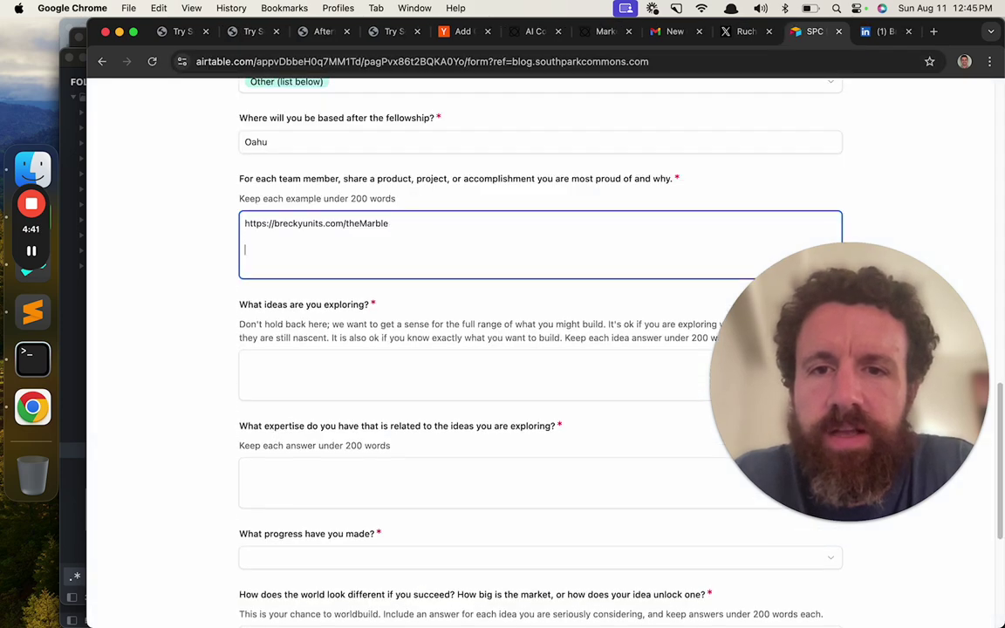
pyautogui.write('Because my d')
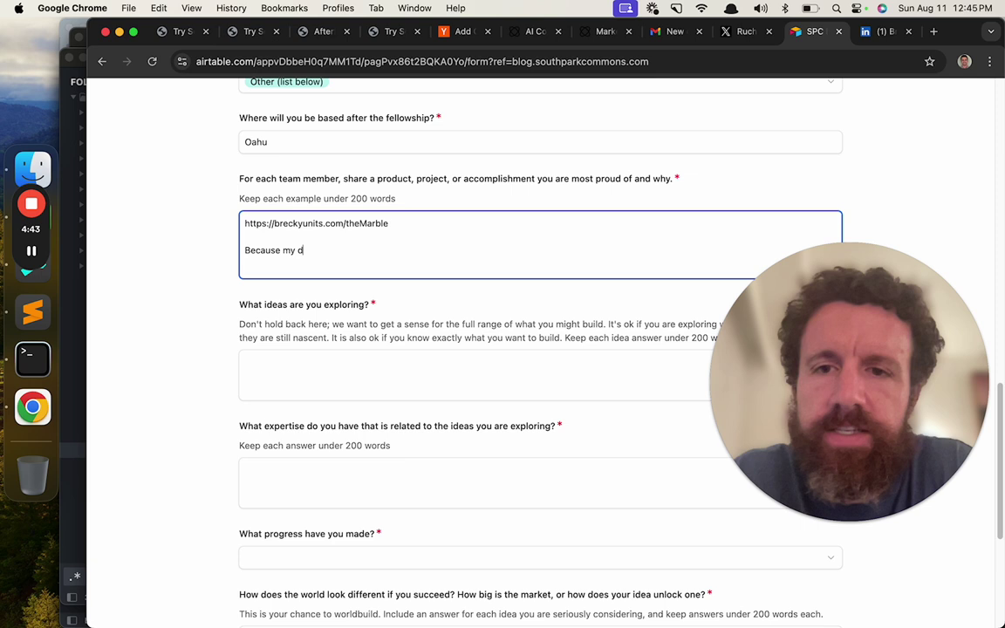
pyautogui.write('aughters loved ')
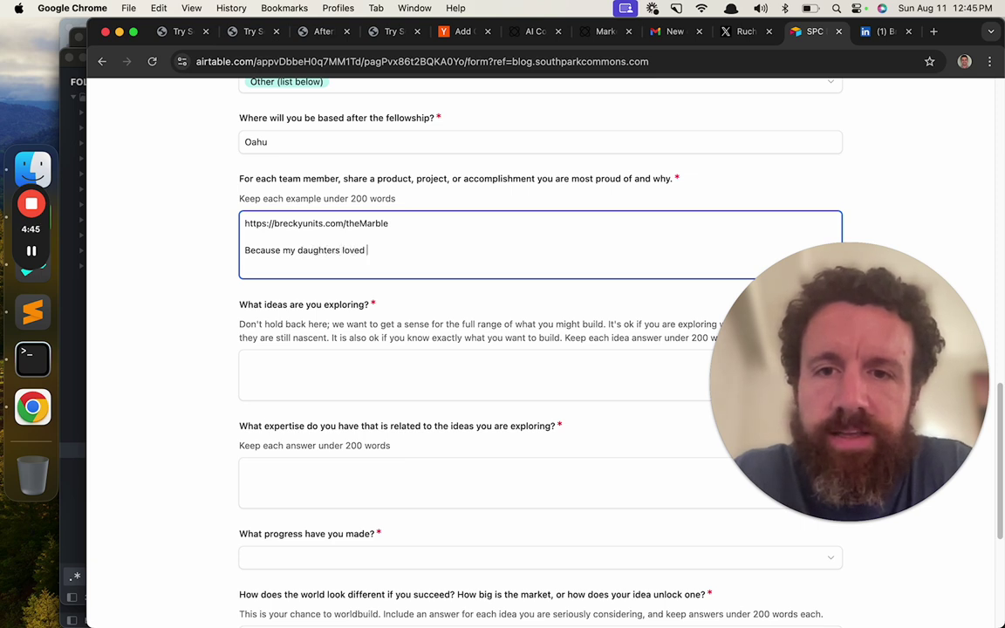
pyautogui.write('this book and calle')
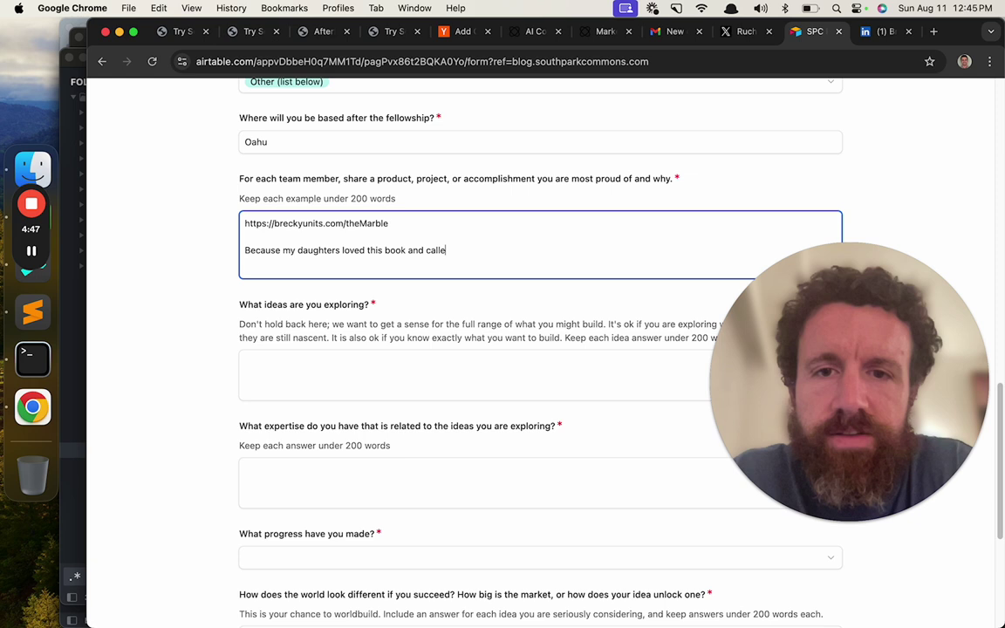
pyautogui.write('d my marbl')
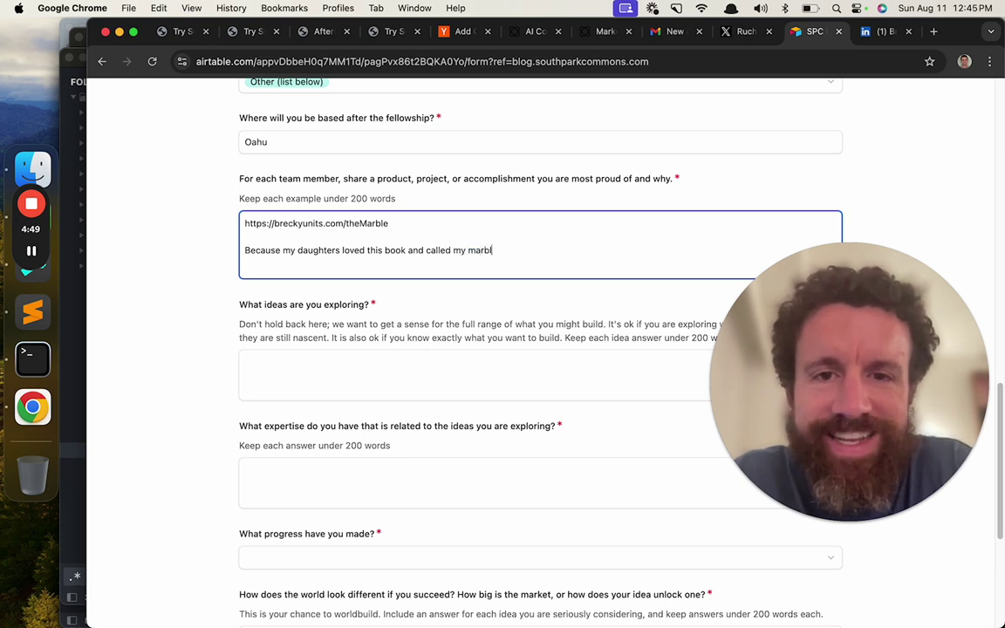
pyautogui.write('e a "Chiak')
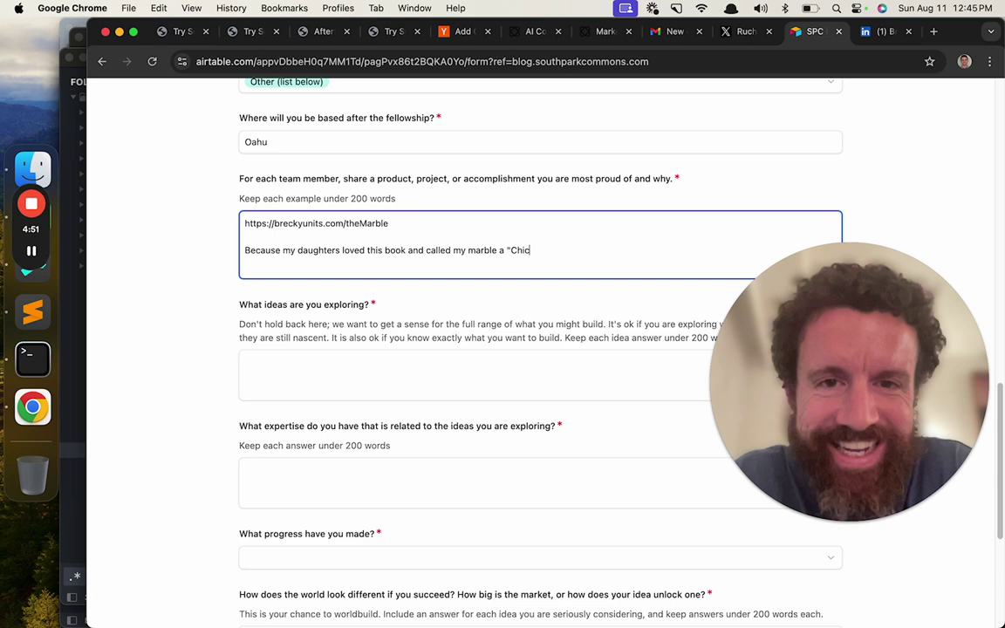
pyautogui.write('ken Nugget".')
pyautogui.scroll(-1, 541, 349)
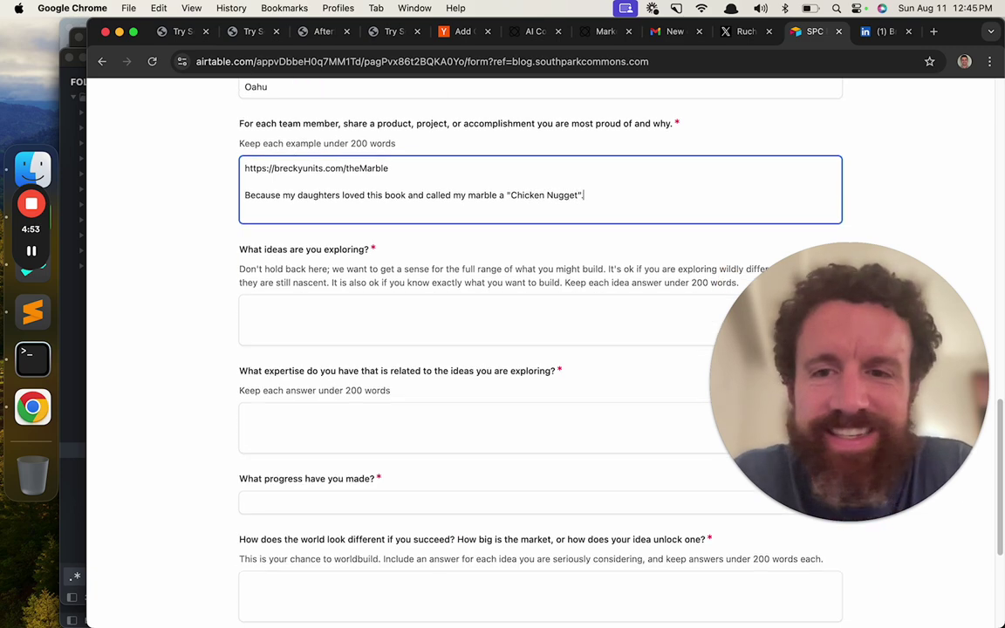
pyautogui.scroll(-2, 541, 349)
# - Begin the ideas answer with "The World Wide Scroll is a successor to the world wide web."
pyautogui.click(378, 219)
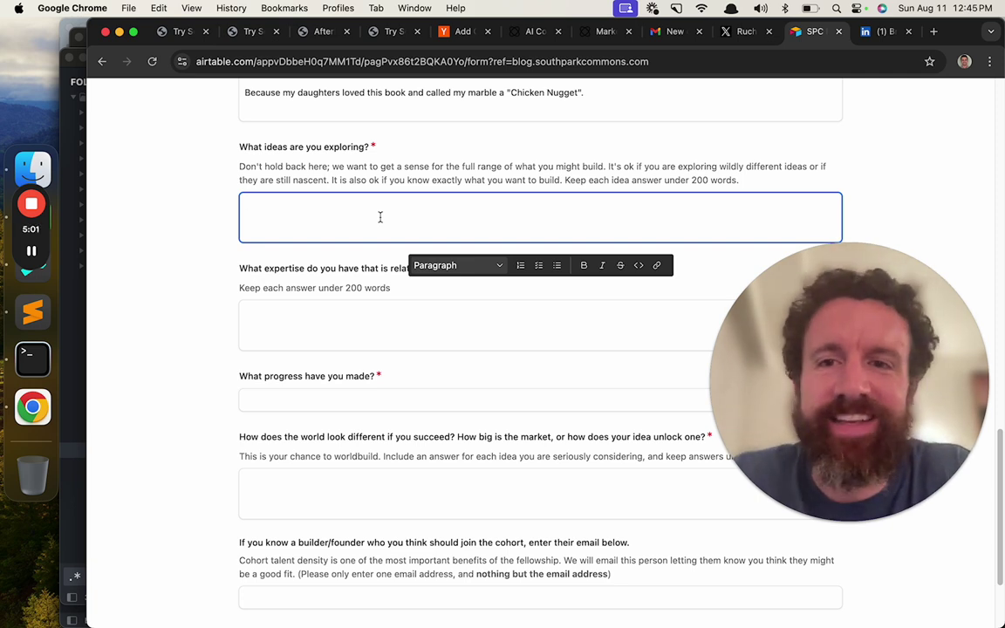
pyautogui.write('A')
pyautogui.hotkey('shift', 'Left')
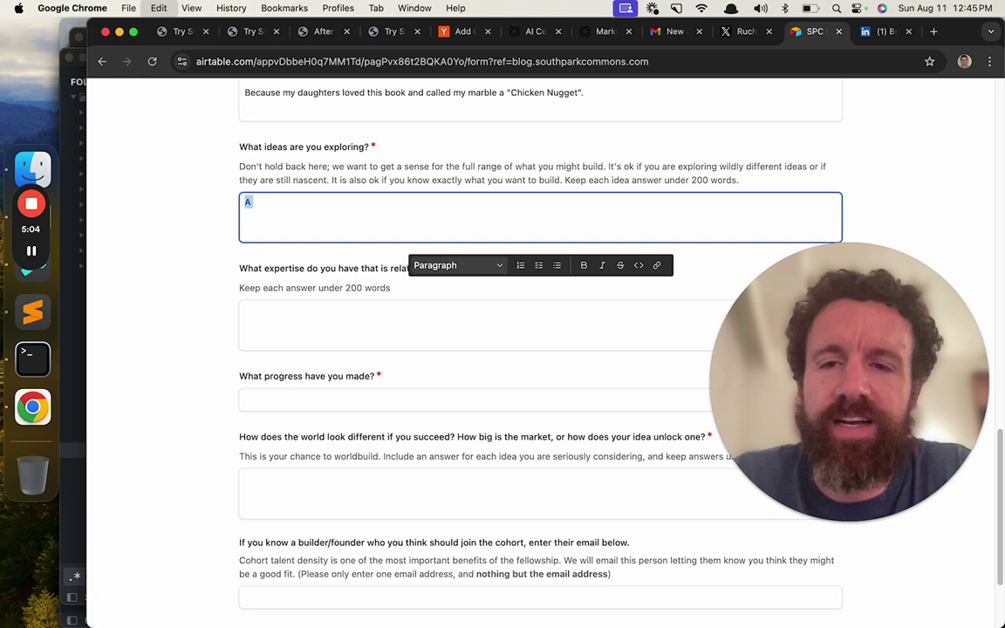
pyautogui.write('The World Wide ')
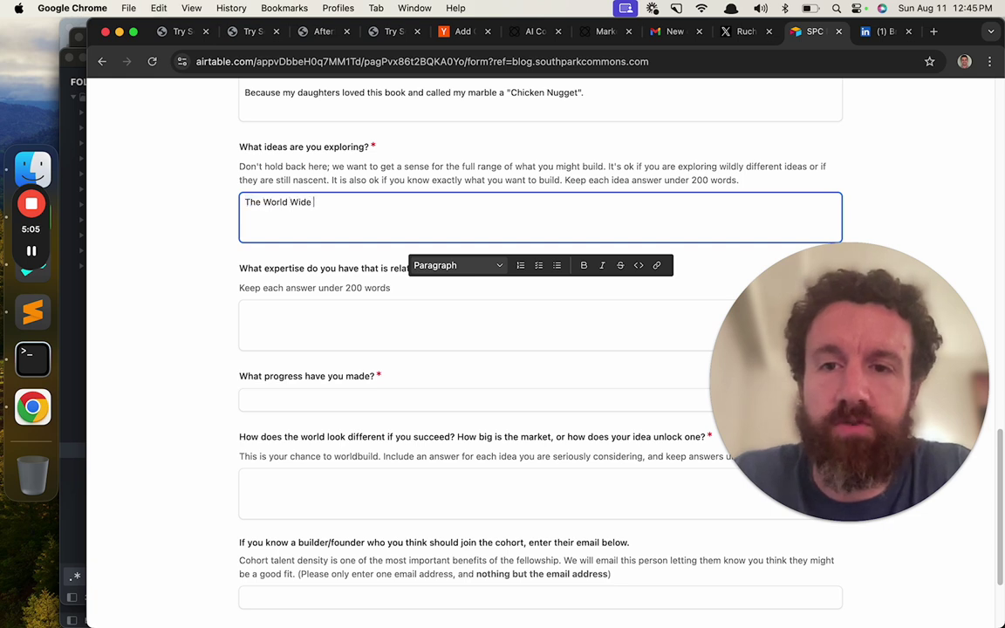
pyautogui.write('Scroll is a succe')
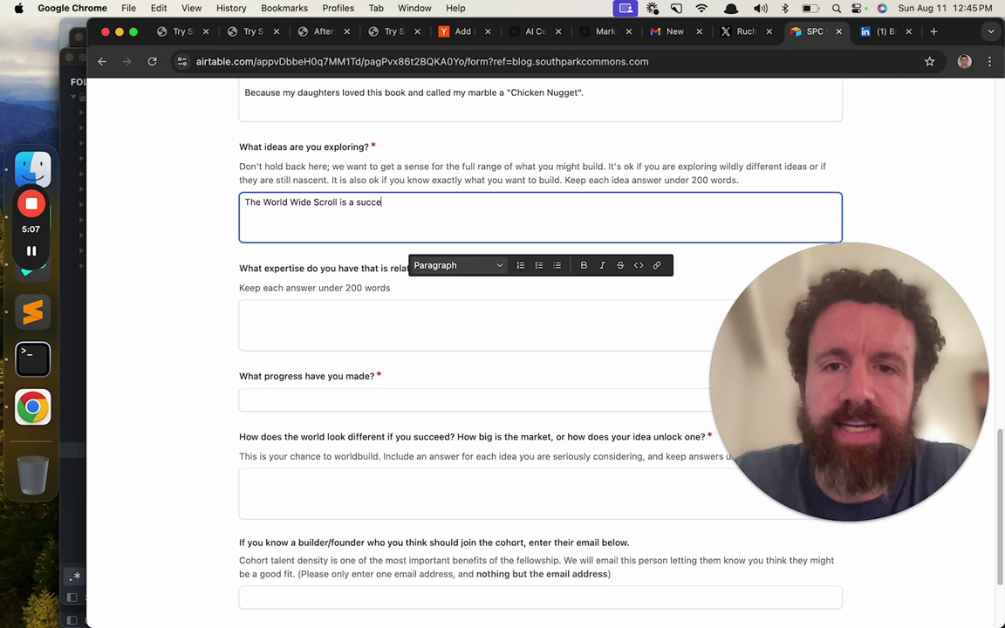
pyautogui.write('ssor to the w')
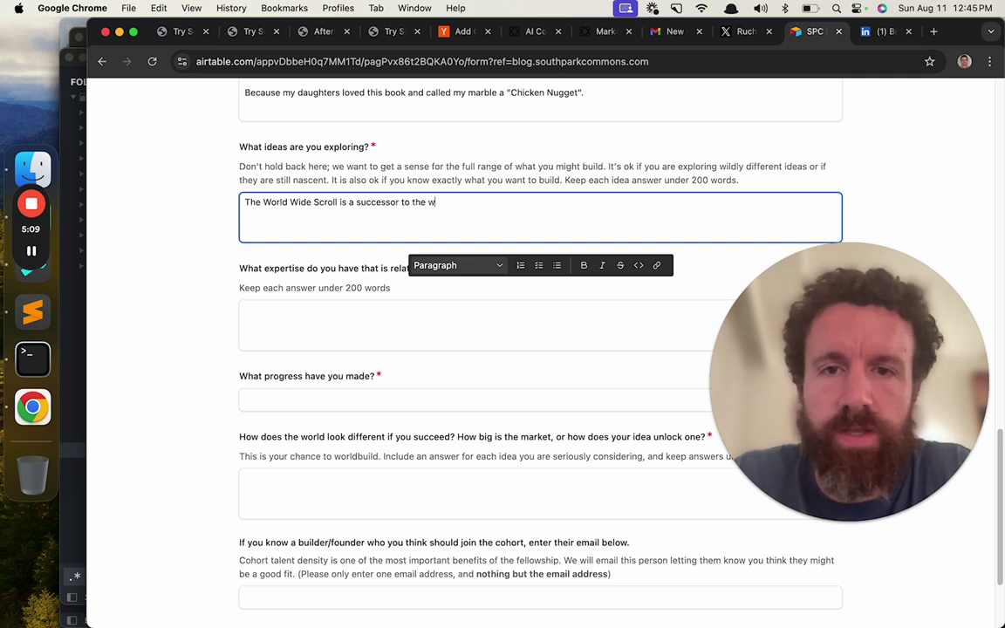
pyautogui.write('orld')
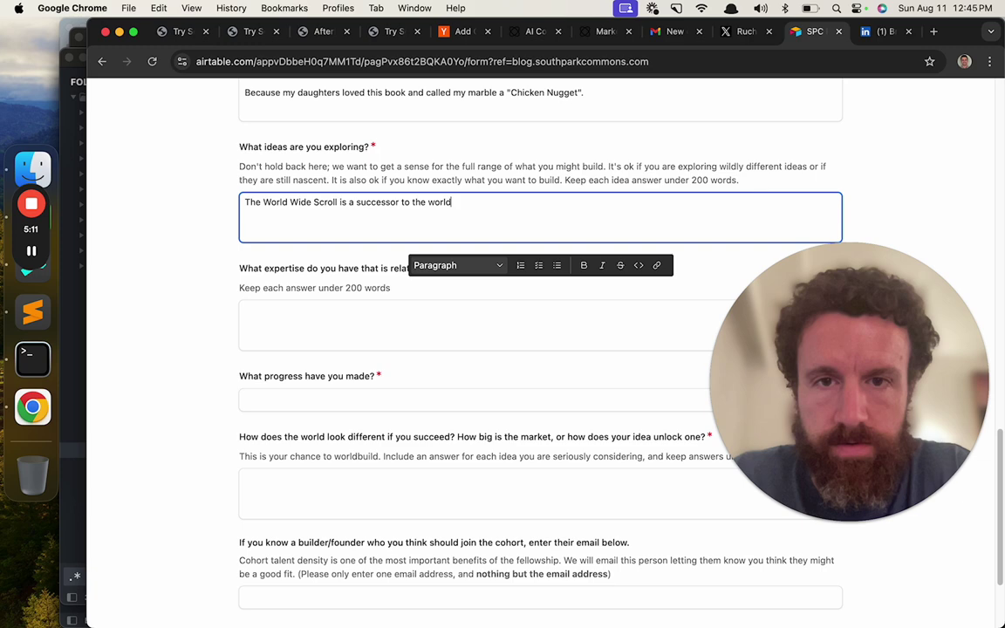
pyautogui.write(' wide web.')
# - Start the expertise answer with "I am the founder and maintainer"
pyautogui.click(307, 321)
pyautogui.scroll(-3, 309, 327)
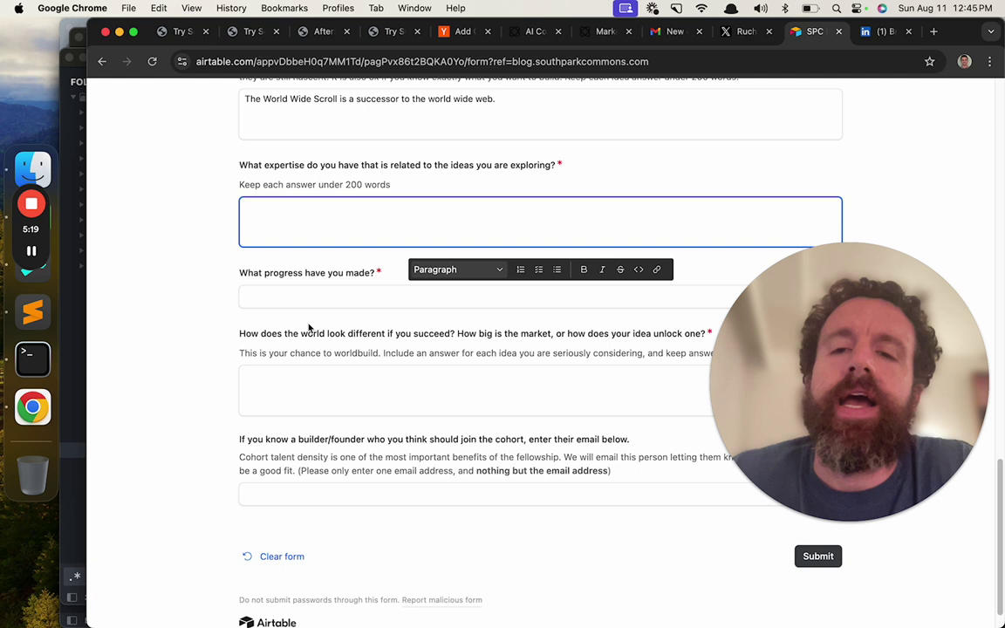
pyautogui.write('I am the founder and')
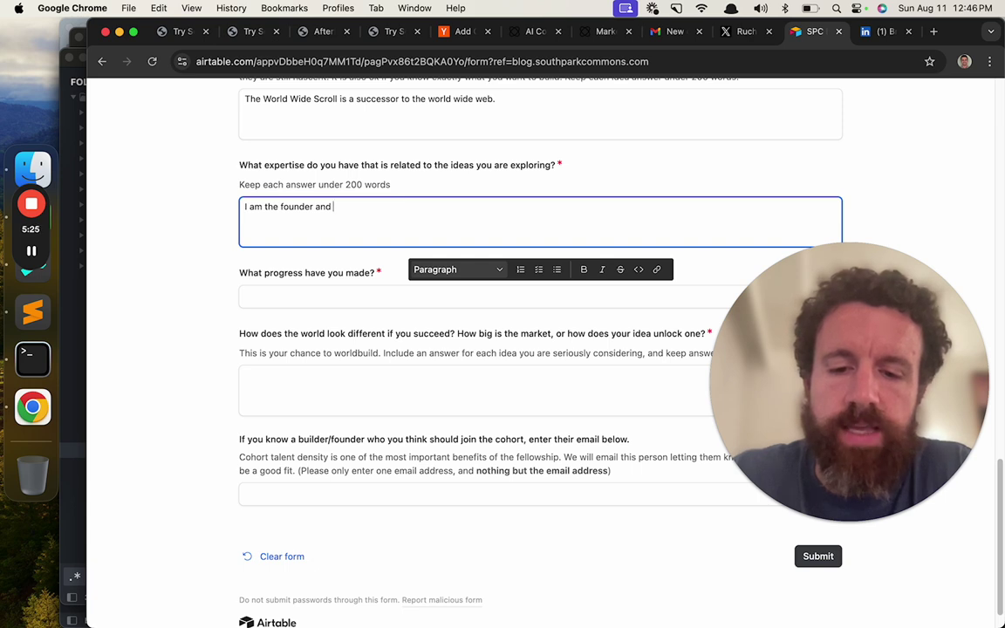
pyautogui.write('idioter')
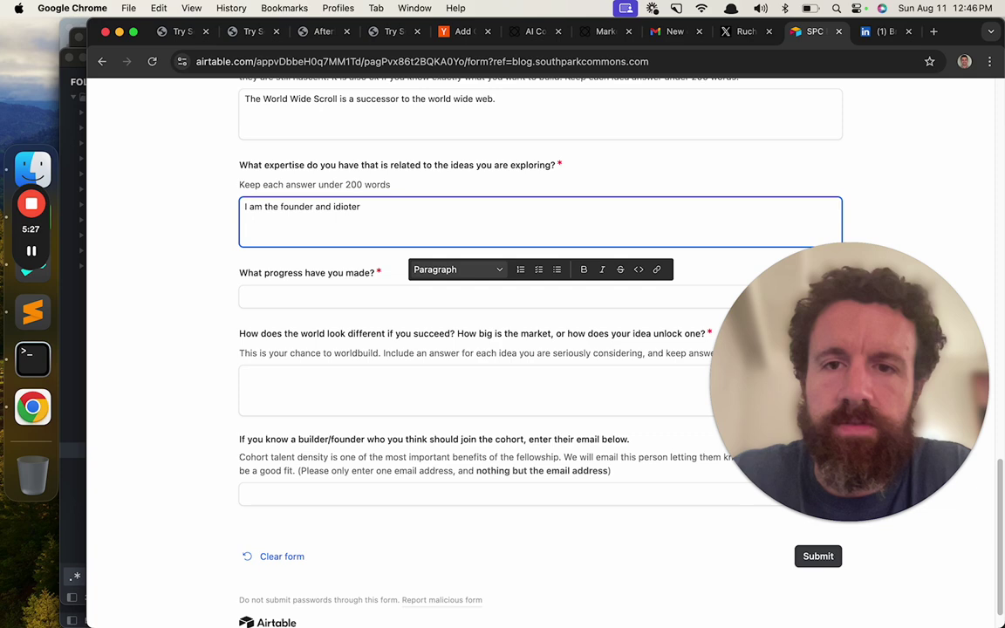
pyautogui.press('BackSpace')
pyautogui.press('BackSpace')
pyautogui.press('BackSpace')
pyautogui.write('maintainer of')
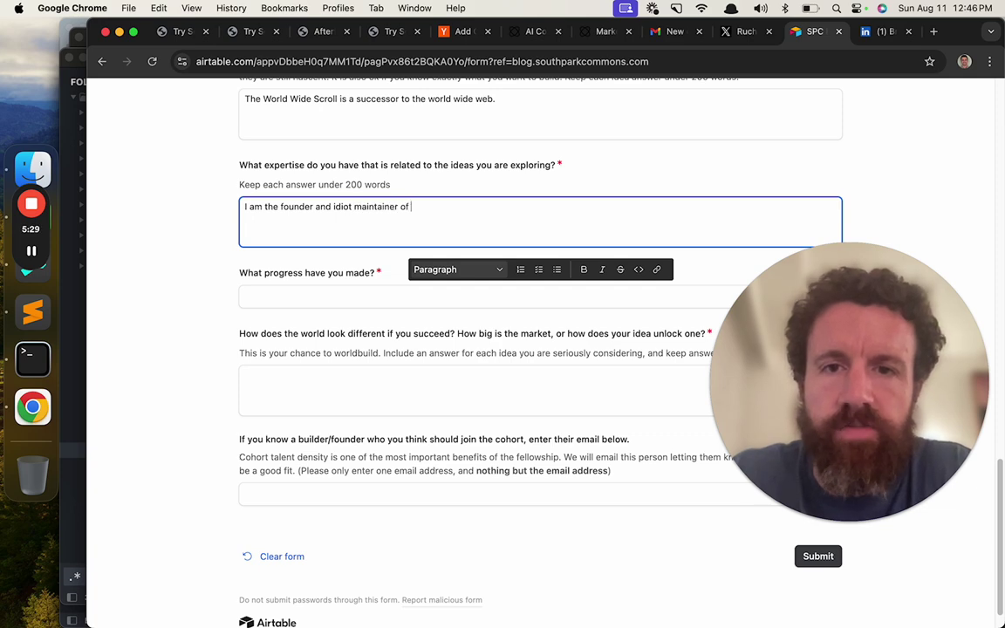
pyautogui.press('super+t')
pyautogui.write('pldb.pub')
pyautogui.press('Return')
pyautogui.press('super+l')
pyautogui.press('super+c')
pyautogui.press('super+w')
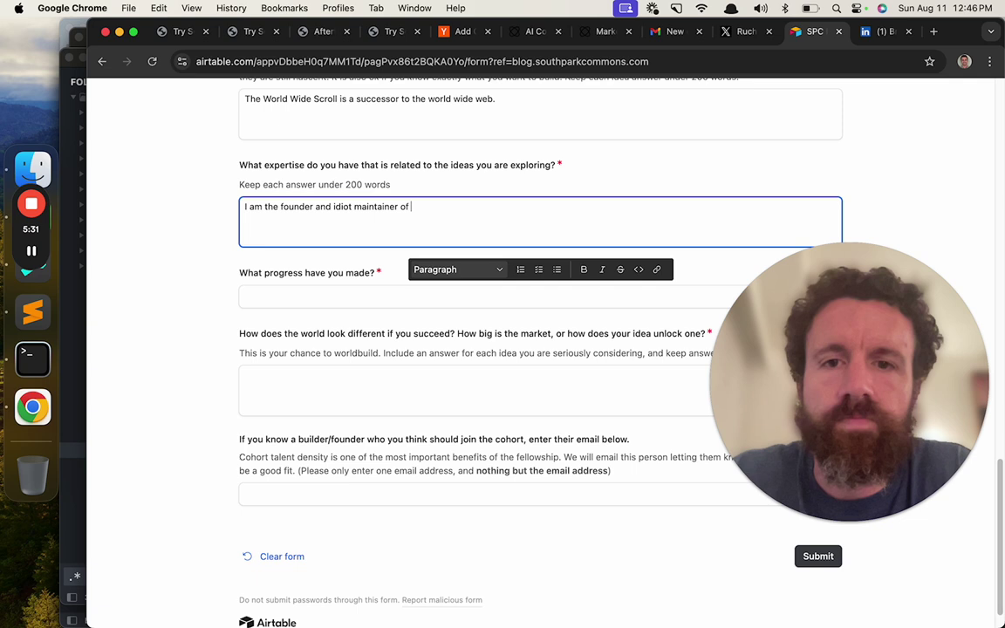
pyautogui.press('super+v')
pyautogui.press('Return')
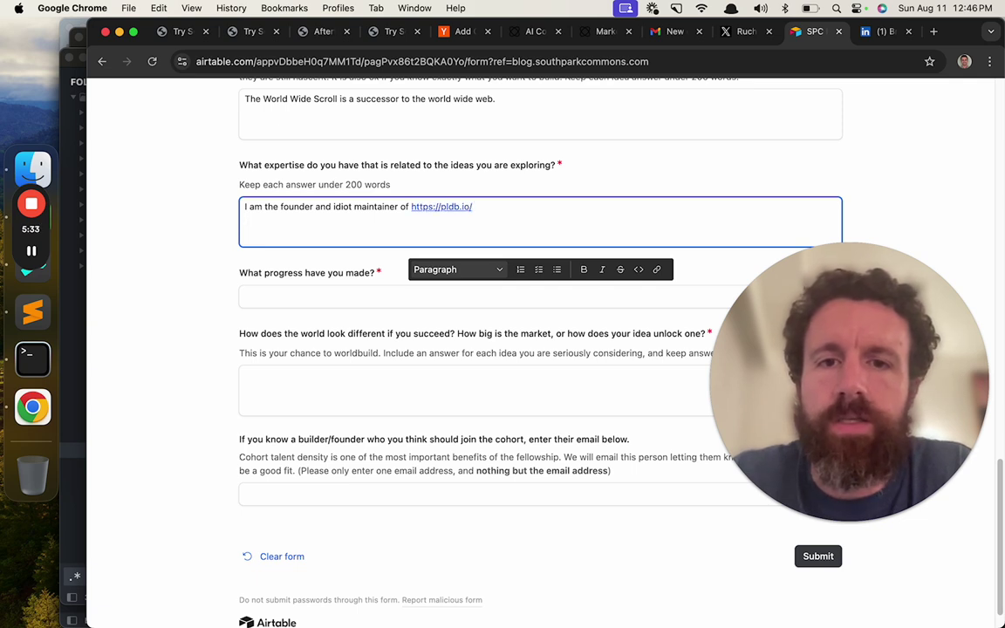
pyautogui.press('BackSpace')
# - Finish the expertise answer with "so I have studied (skimmed), more languages than anyone in history, (probably)."
pyautogui.write('so I hav')
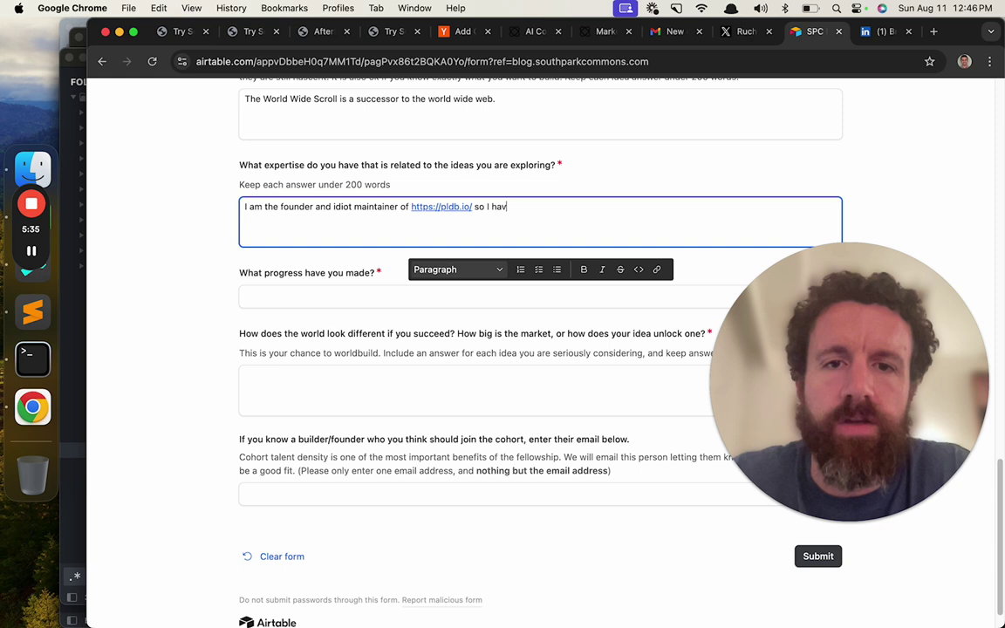
pyautogui.write('e studei')
pyautogui.press('BackSpace')
pyautogui.press('BackSpace')
pyautogui.press('BackSpace')
pyautogui.write('died')
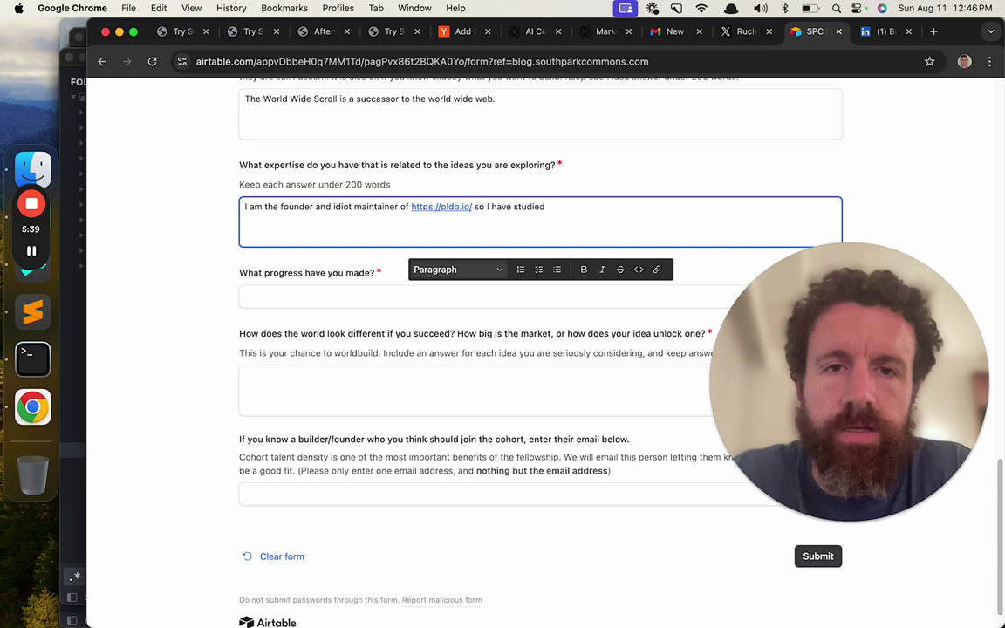
pyautogui.write(' (skimmed')
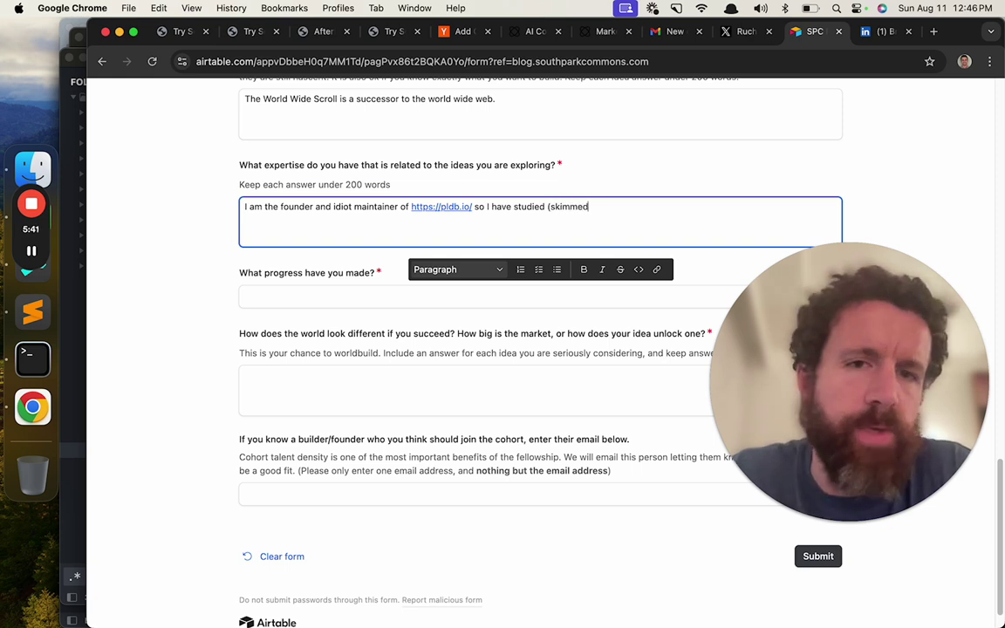
pyautogui.write('), more ')
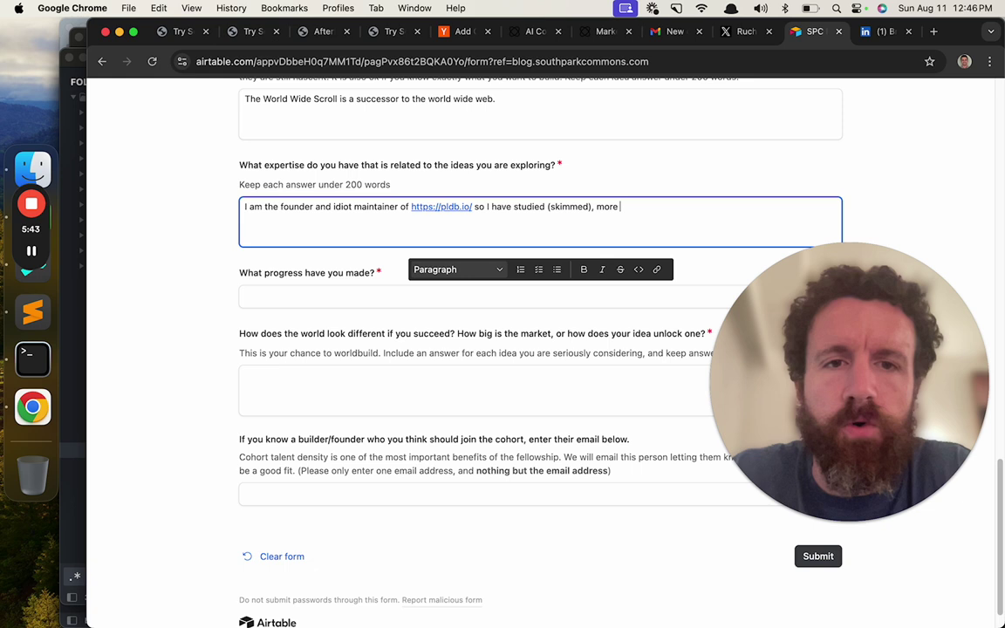
pyautogui.write('languages than anyone ')
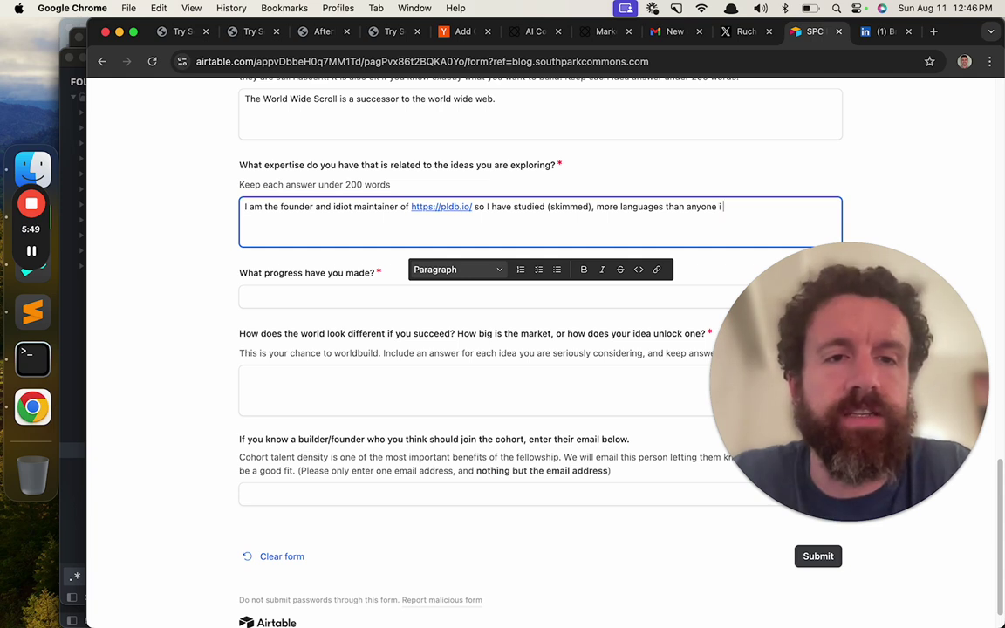
pyautogui.write('in history,')
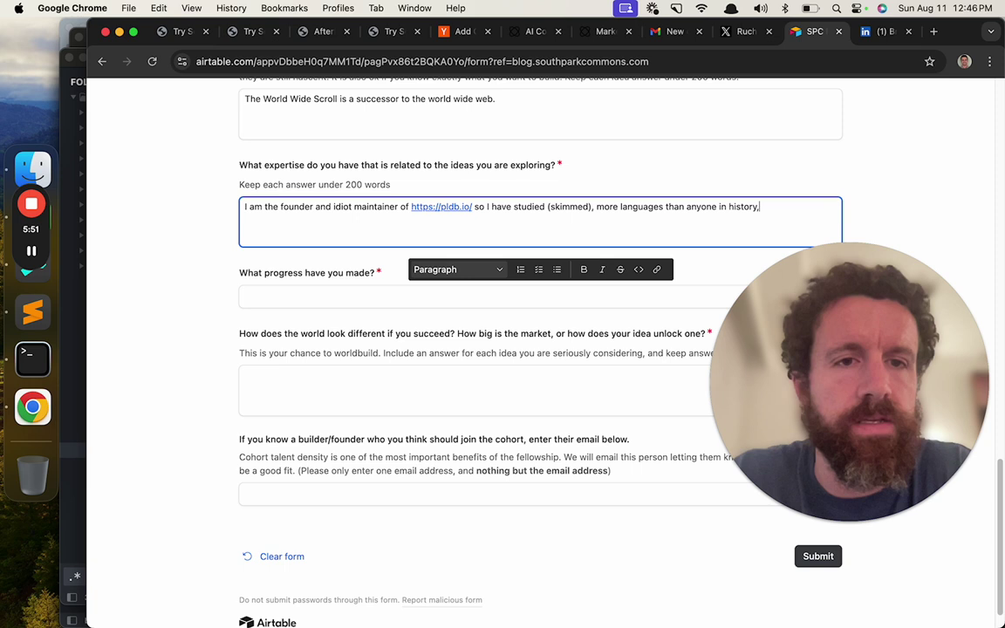
pyautogui.write(' (probably).')
pyautogui.scroll(-1, 540, 314)
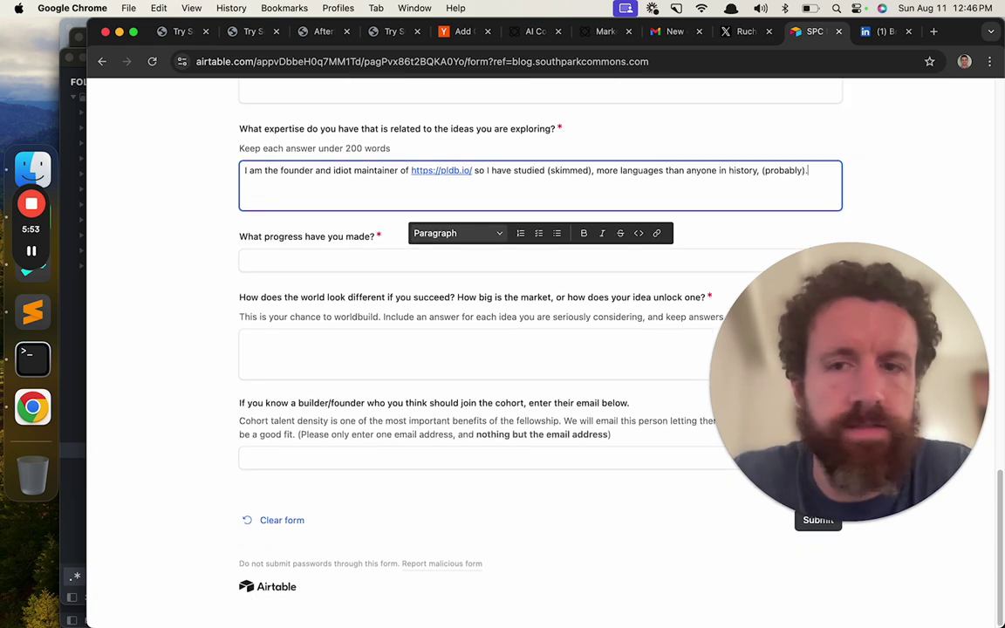
pyautogui.click(384, 267)
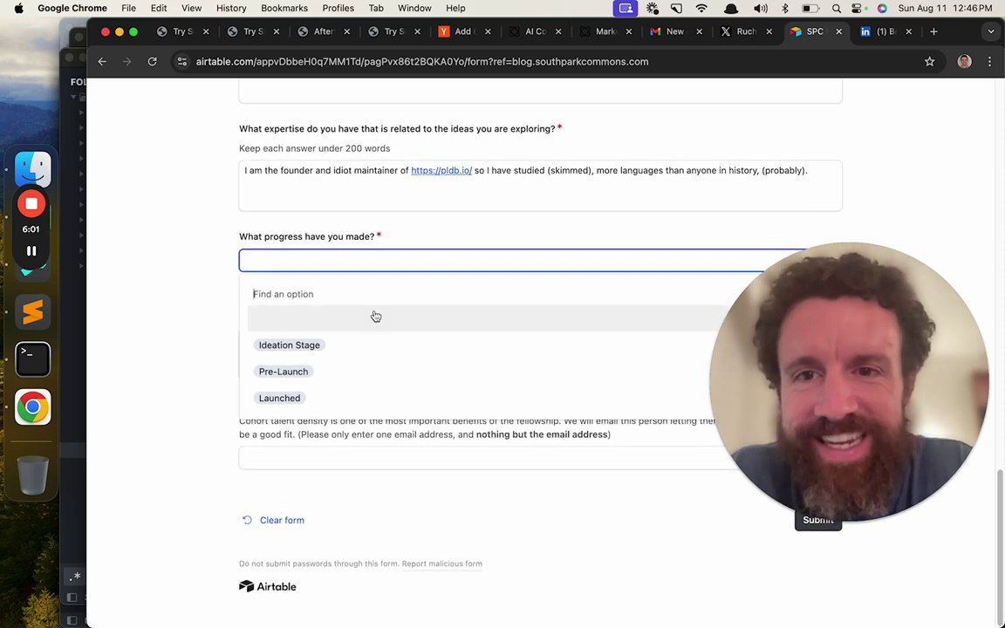
# - Set progress to Launched and answer the demo video question with "Oh its coming."
pyautogui.click(347, 400)
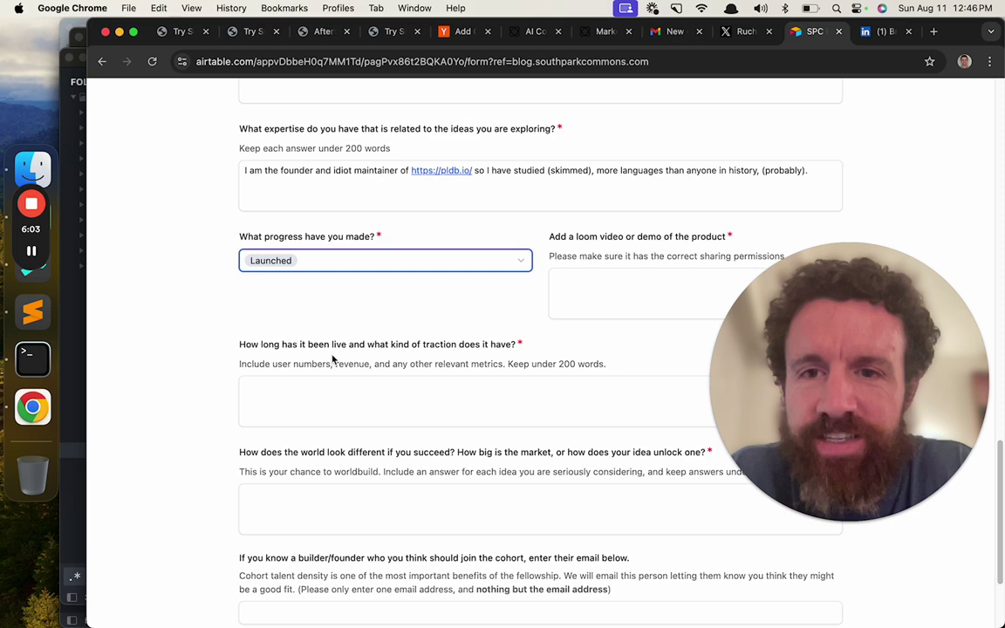
pyautogui.scroll(-2, 296, 353)
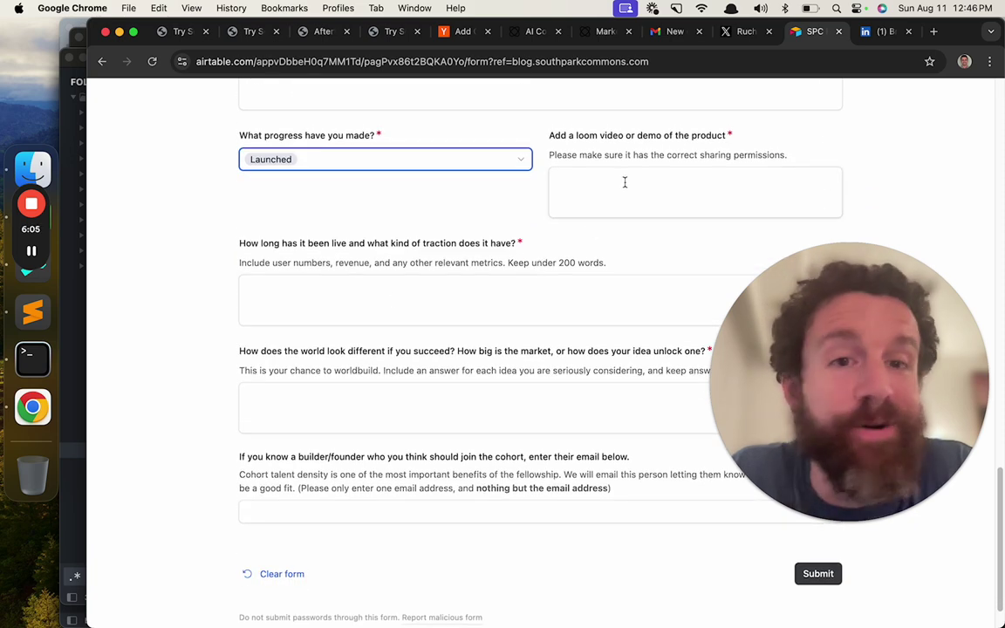
pyautogui.click(624, 182)
pyautogui.write('Oh its ')
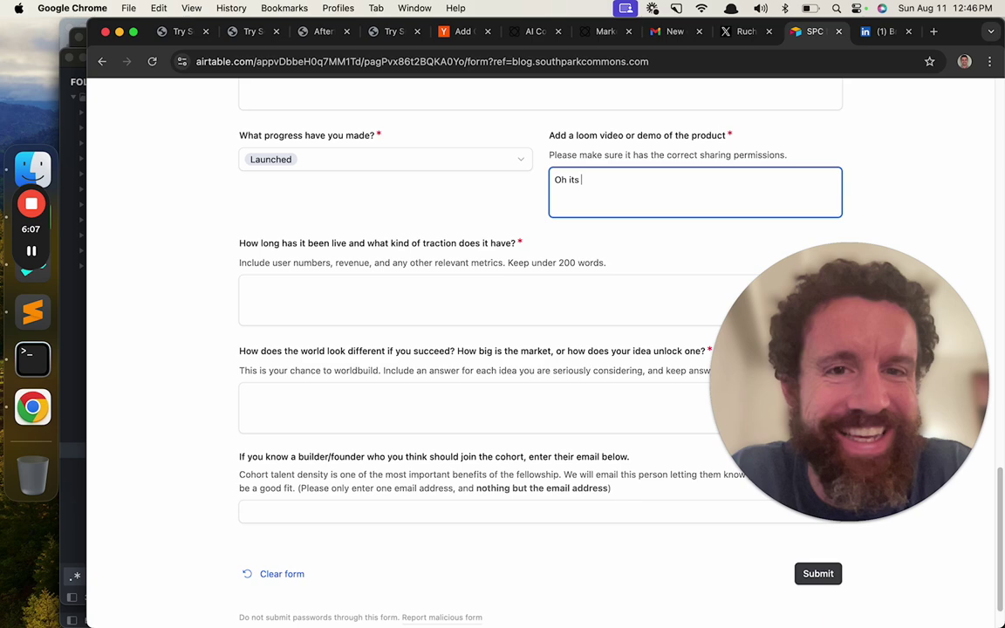
pyautogui.write('coming.')
pyautogui.press('Return')
# - Copy the World Wide Scroll post's date, June 12, 2024, from the breckyunits.com blog for the traction answer
pyautogui.scroll(-1, 541, 248)
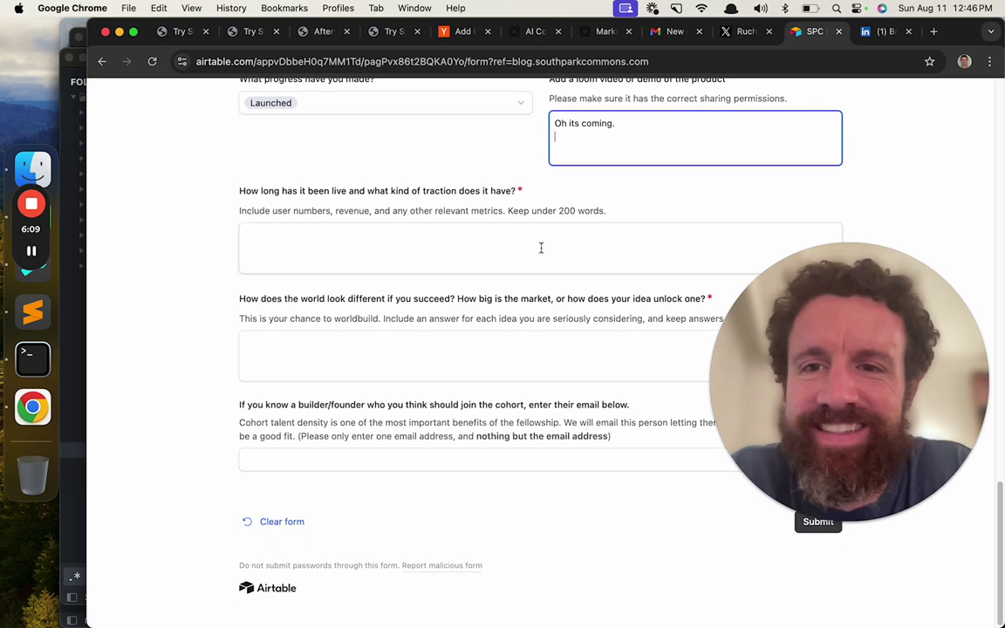
pyautogui.click(541, 247)
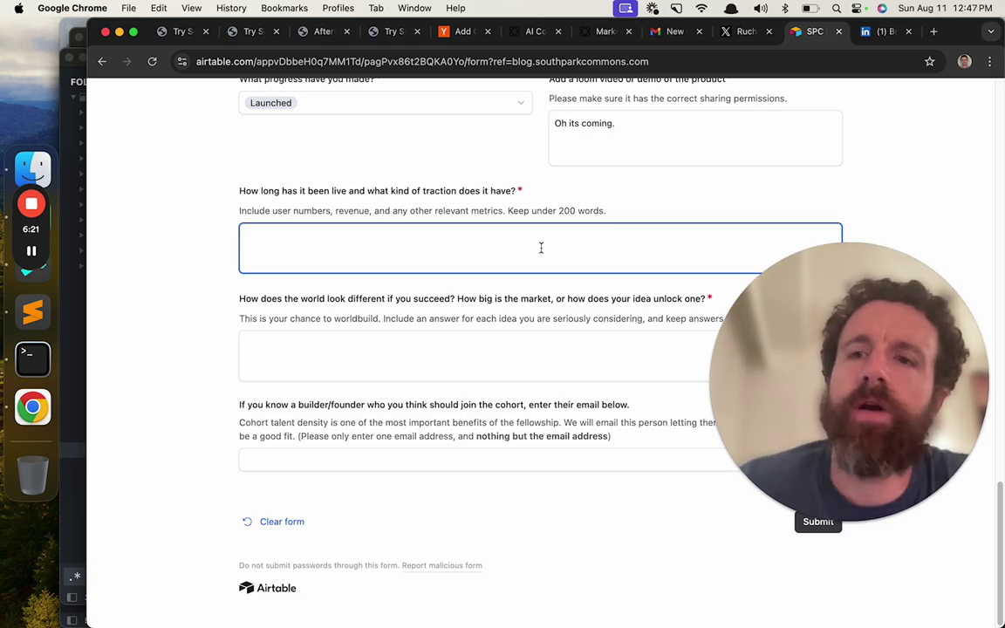
pyautogui.press('super+t')
pyautogui.write('b')
pyautogui.press('Return')
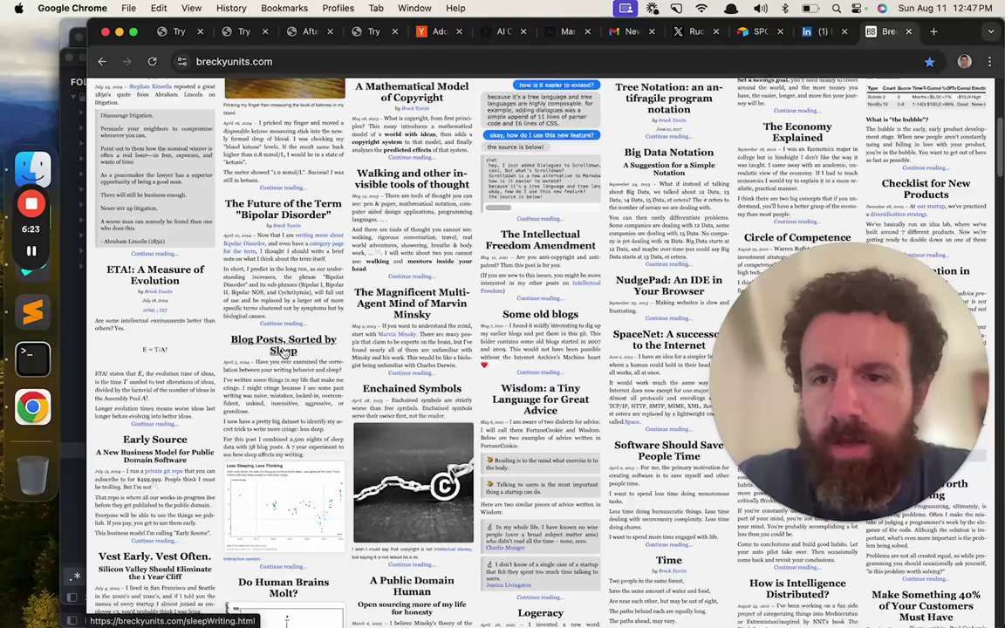
pyautogui.scroll(-10, 283, 351)
pyautogui.click(197, 404)
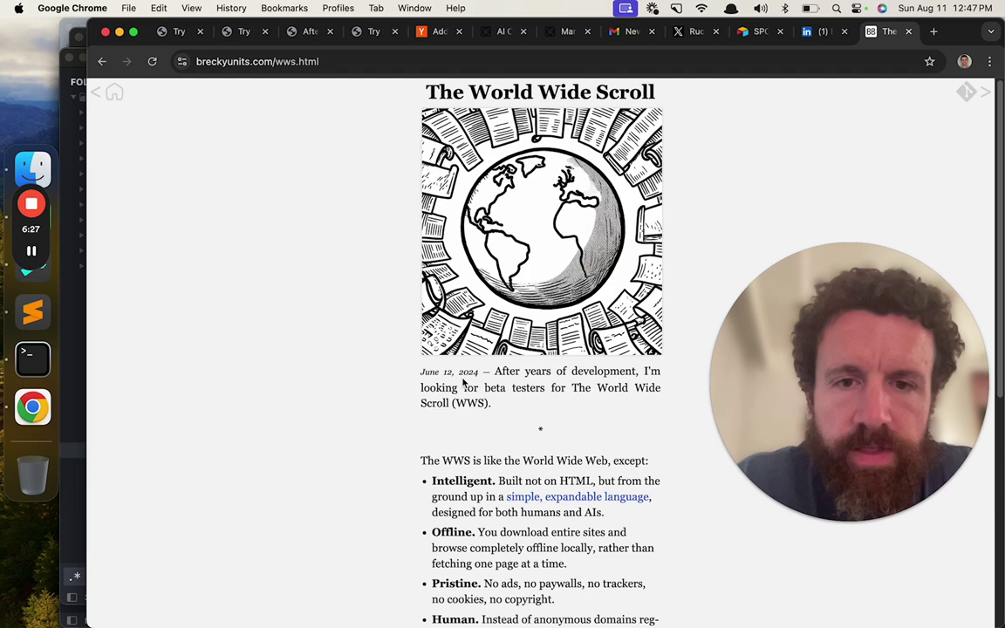
pyautogui.moveTo(478, 373); pyautogui.dragTo(422, 374)
pyautogui.press('super+c')
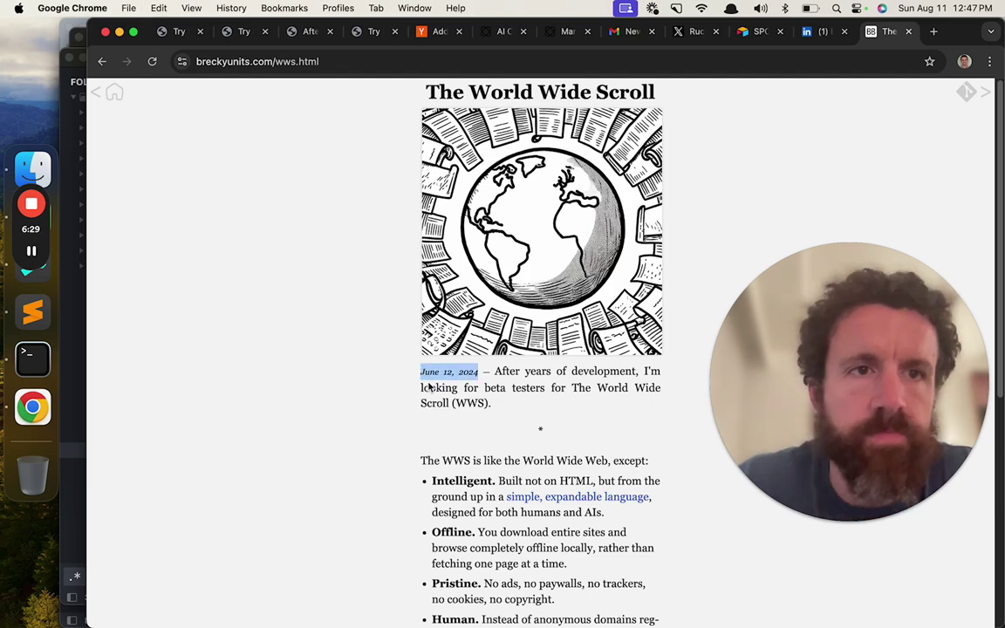
pyautogui.hotkey('ctrl', 'shift', 'Tab')
pyautogui.hotkey('ctrl', 'shift', 'Tab')
# - Add 'Since' with the pasted launch date and a 'No idea user numbers' line to the traction answer
pyautogui.write('Since')
pyautogui.press('super+v')
pyautogui.write('.')
pyautogui.press('Return')
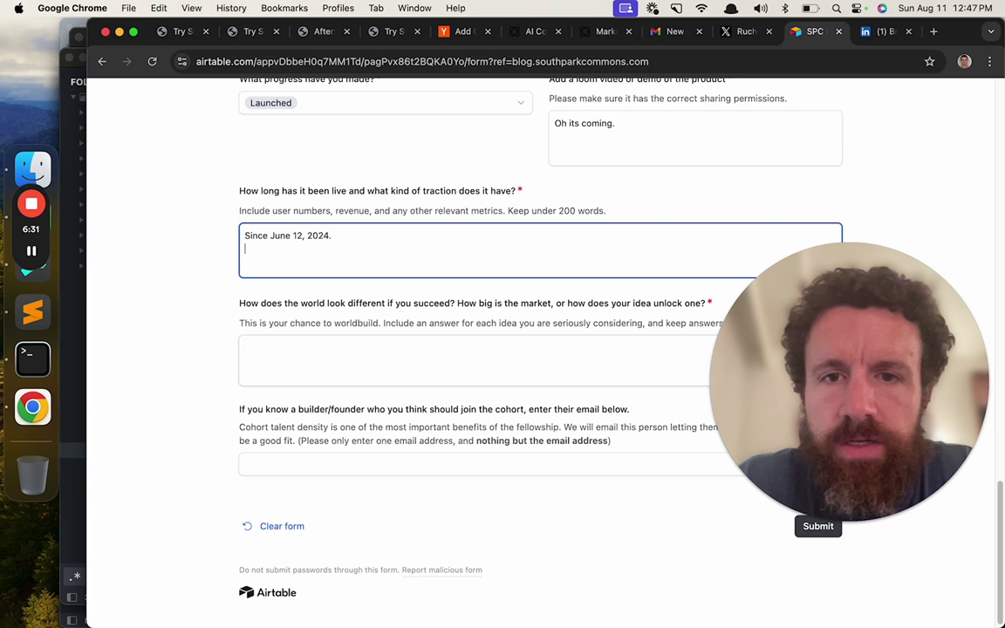
pyautogui.press('Return')
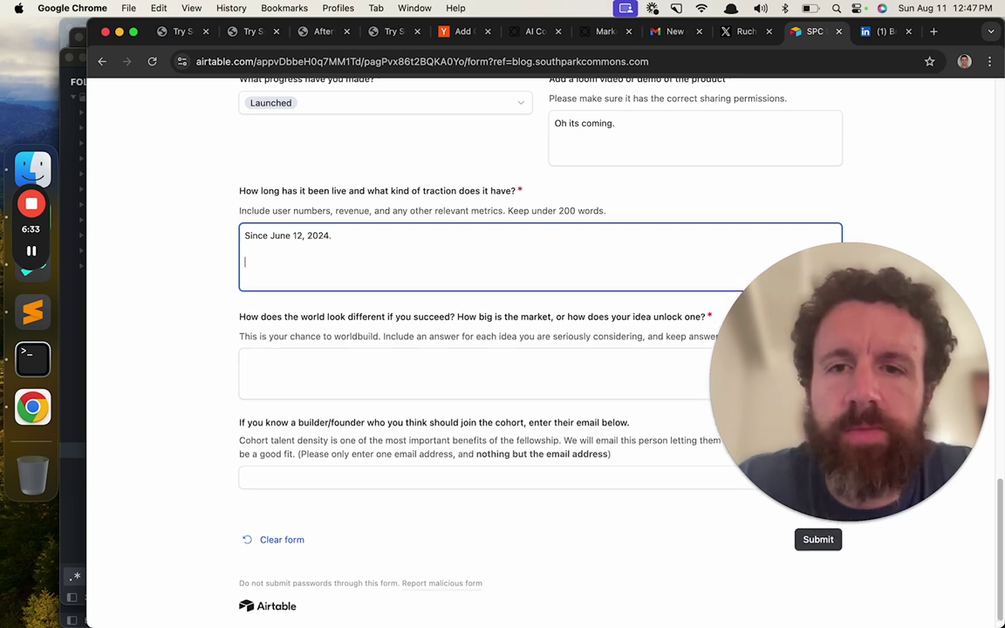
pyautogui.write('No ')
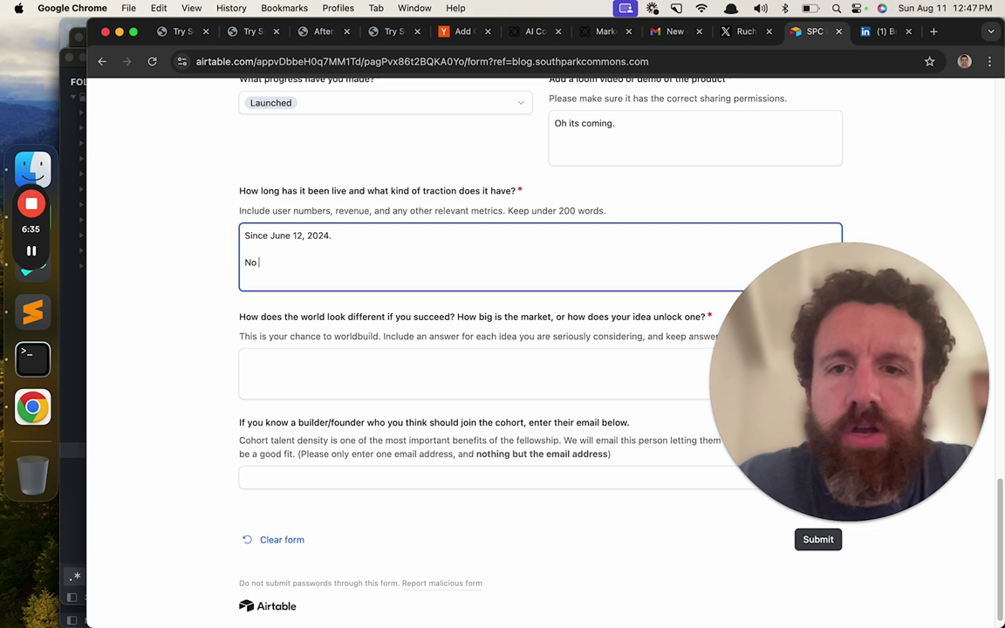
pyautogui.write('idea us')
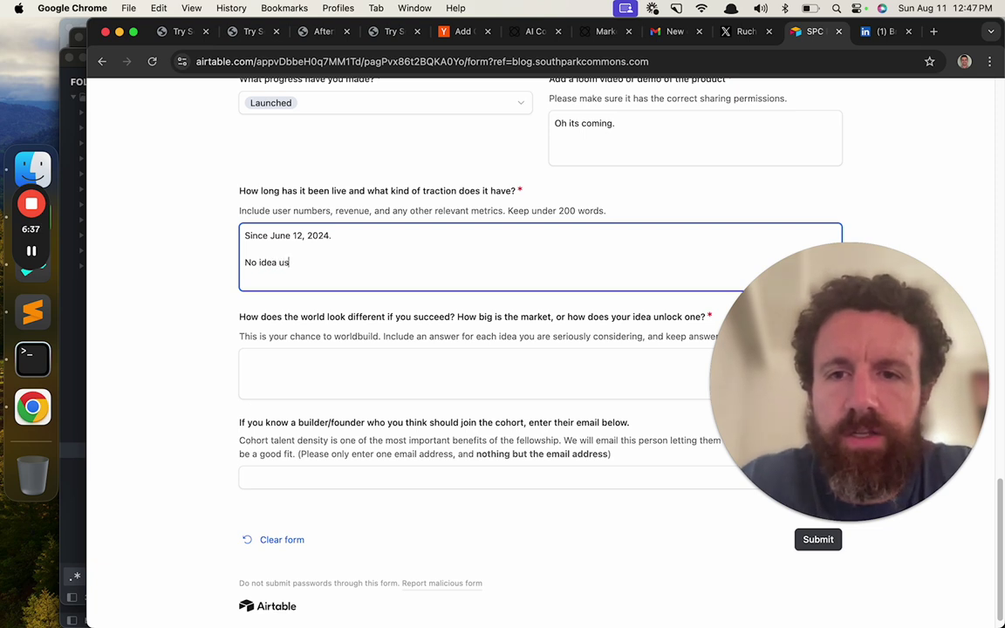
pyautogui.write('er numbers. We got 1 sale of $100 from a random person in New York.')
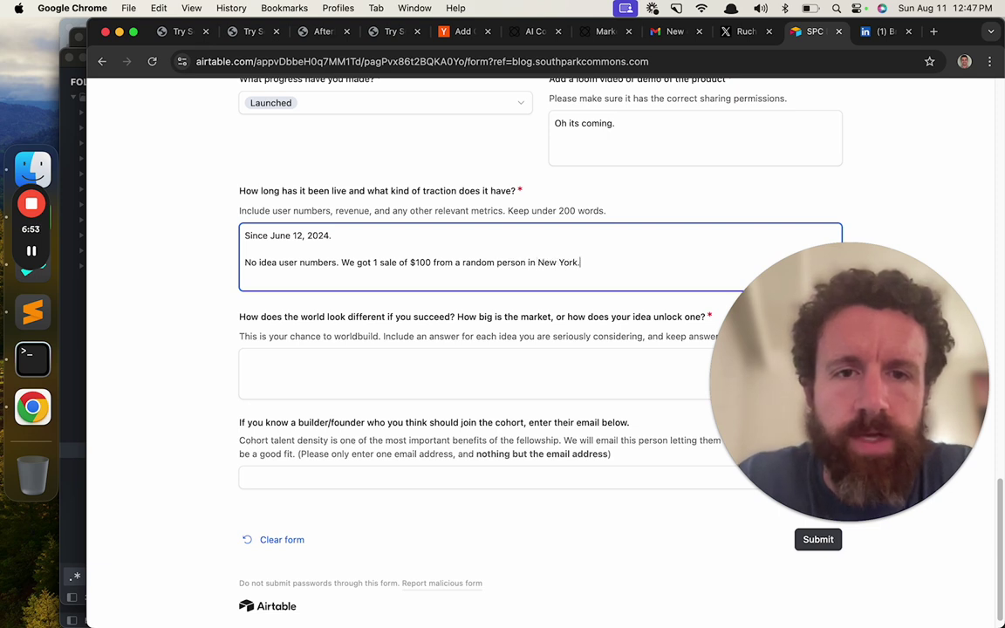
# - Start new paragraphs after the sale sentence and the price sentence
pyautogui.press('Return')
pyautogui.press('Return')
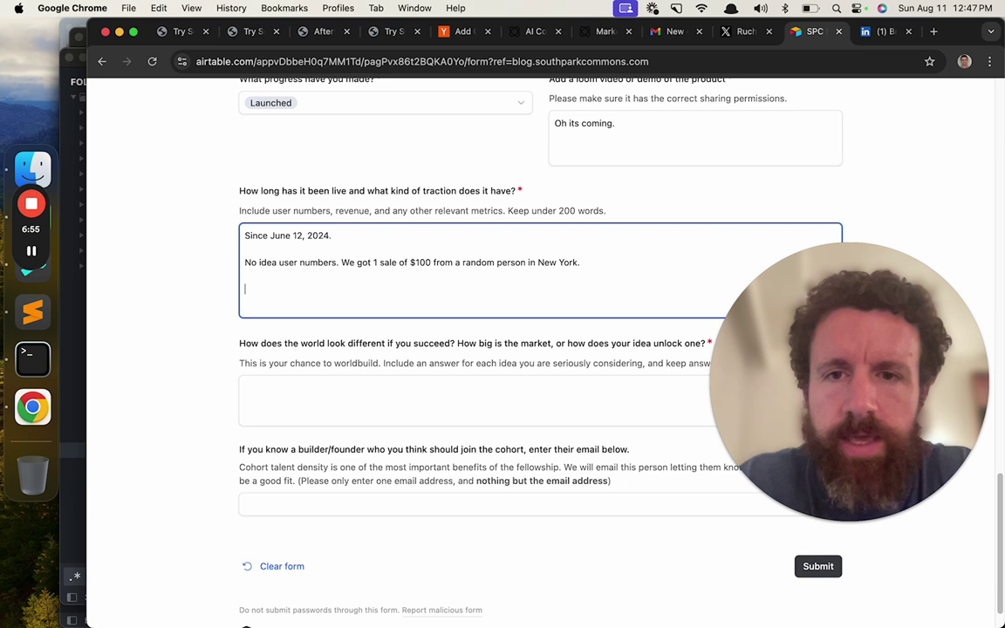
pyautogui.scroll(-2, 558, 349)
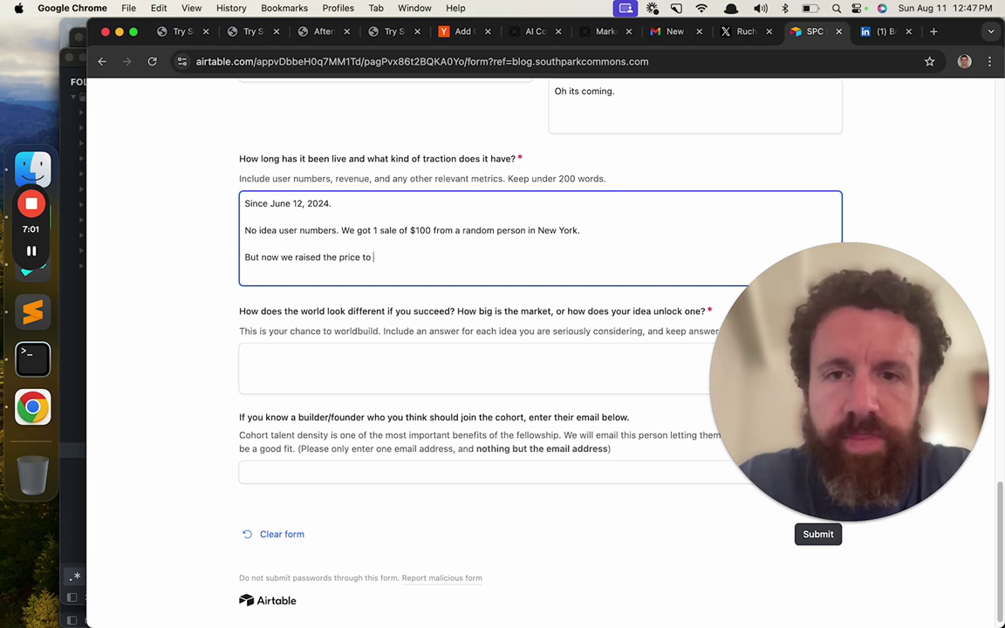
pyautogui.write('.')
pyautogui.press('Return')
pyautogui.press('Return')
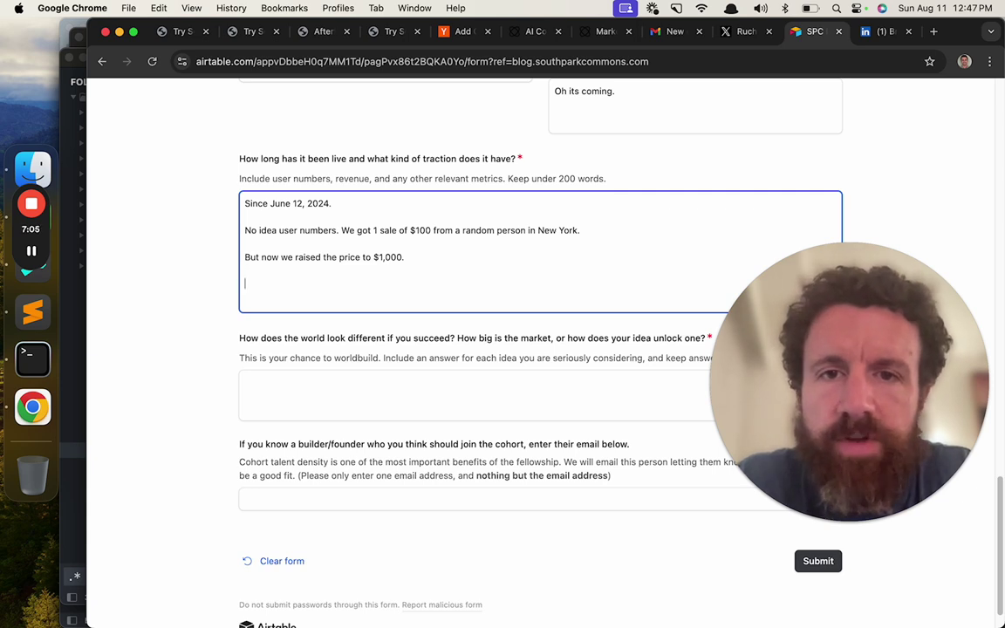
pyautogui.scroll(-1, 476, 348)
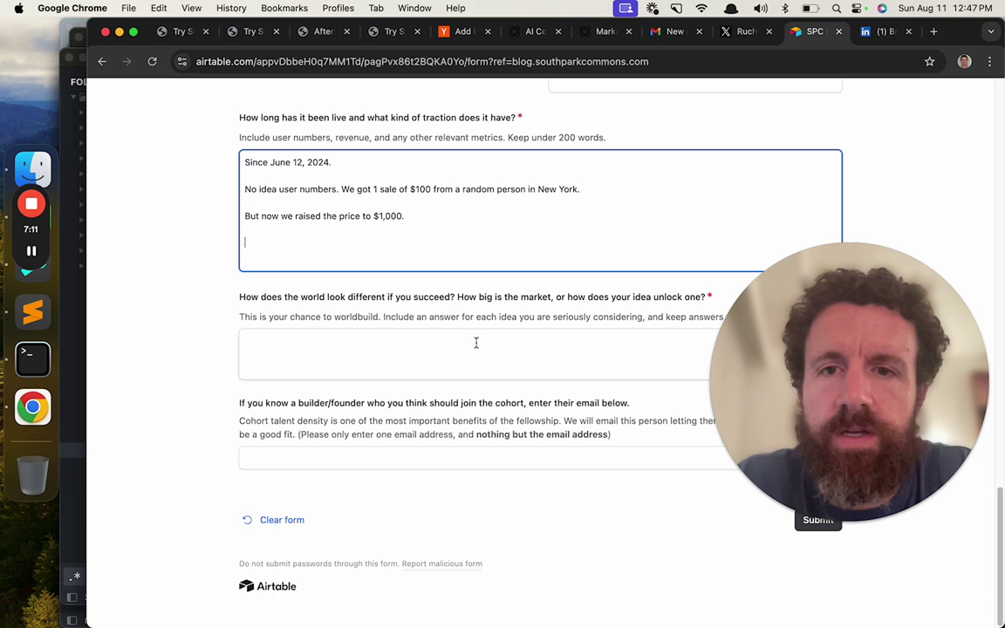
# - Add 'We get a lot of traffic but we don't track it.' and 'We get a lot of inbound interest.'
pyautogui.write('We')
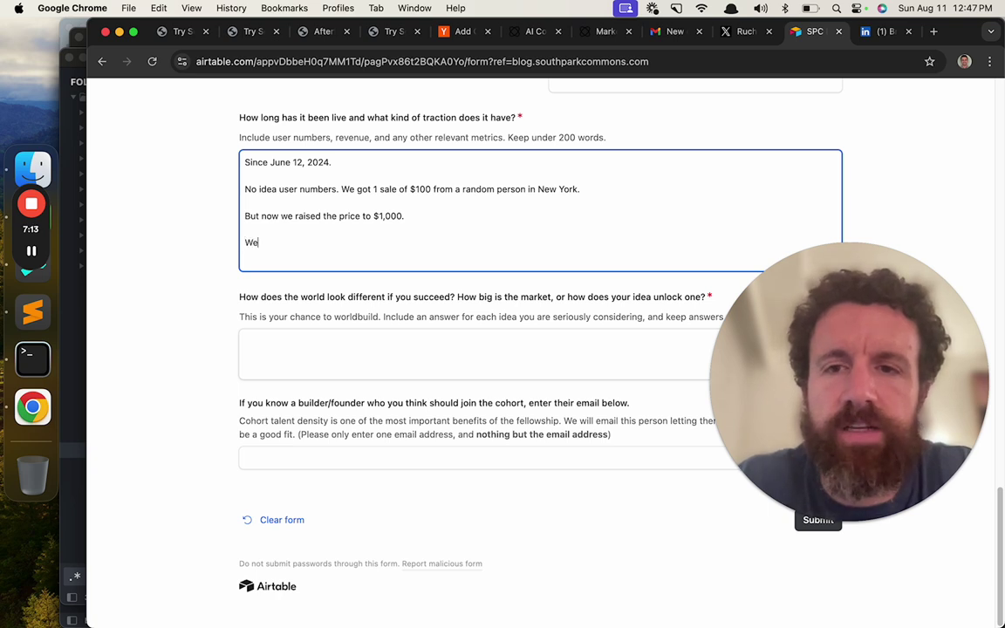
pyautogui.write(' get a lot of traffic w')
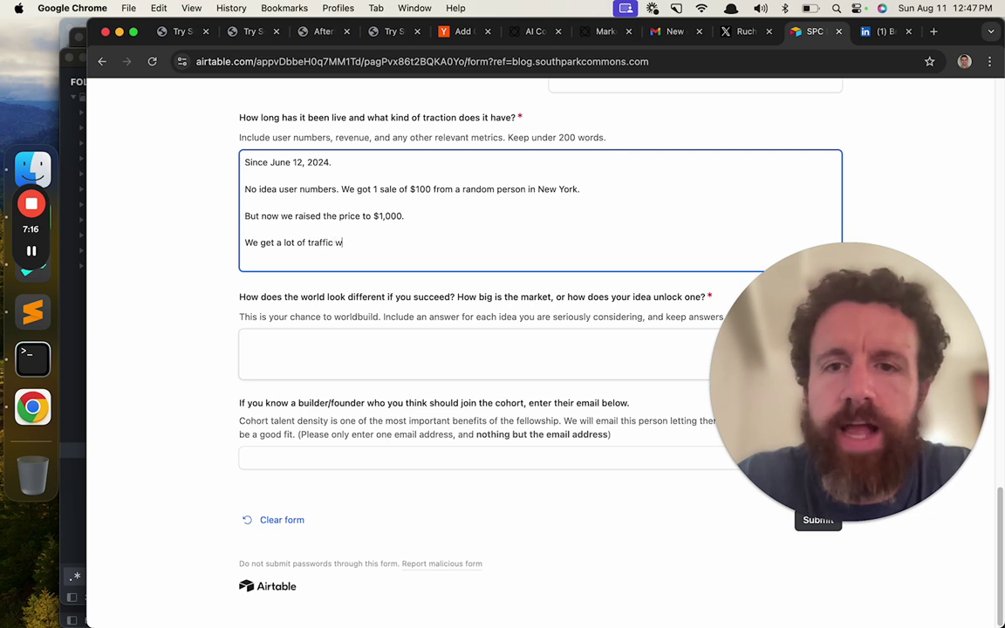
pyautogui.press('BackSpace')
pyautogui.write('but we')
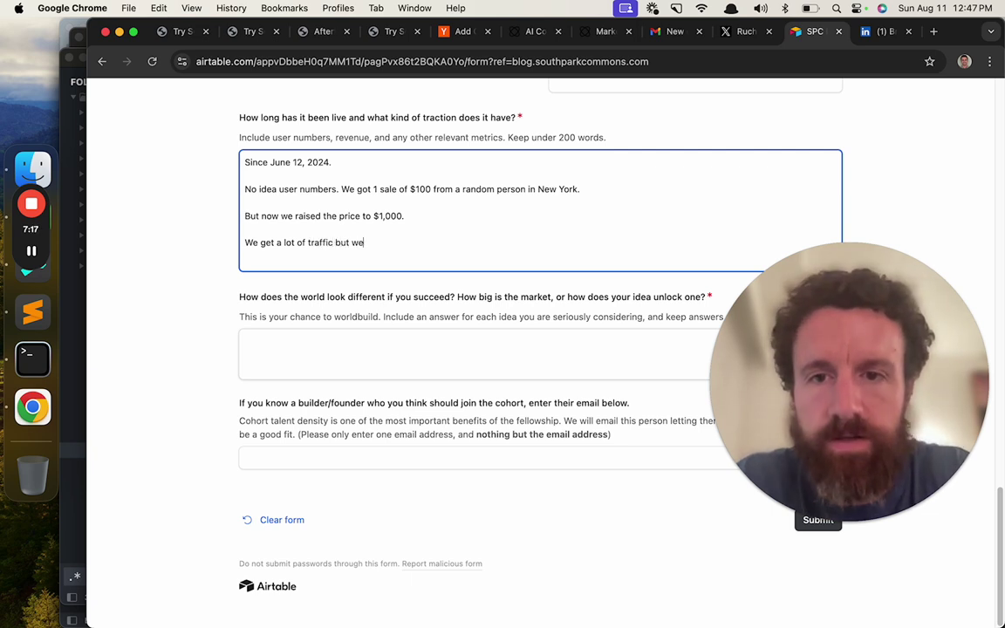
pyautogui.write(" don't track it.")
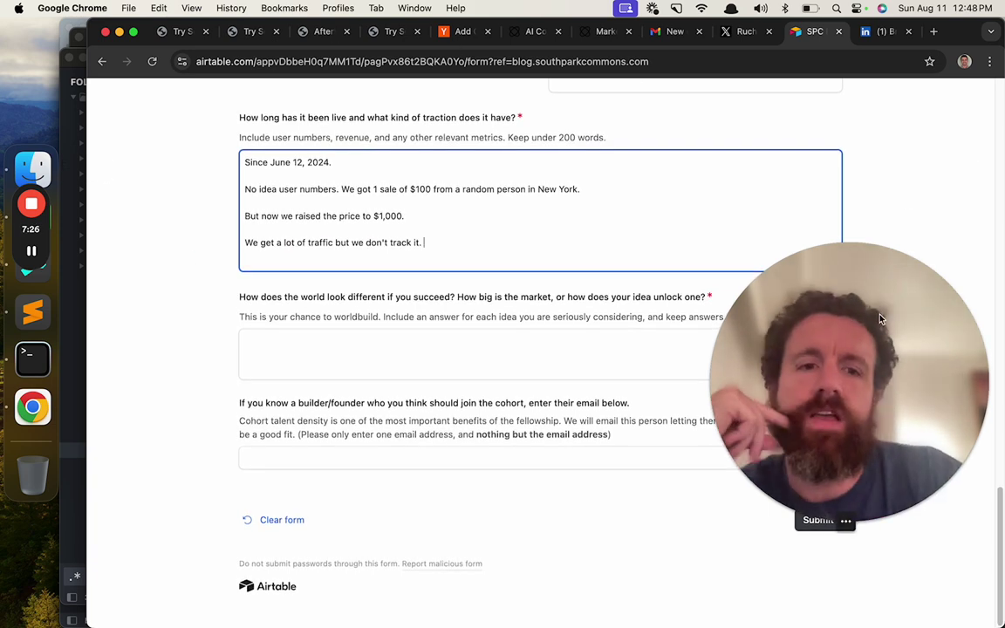
pyautogui.moveTo(880, 319); pyautogui.dragTo(880, 403)
pyautogui.click(552, 262)
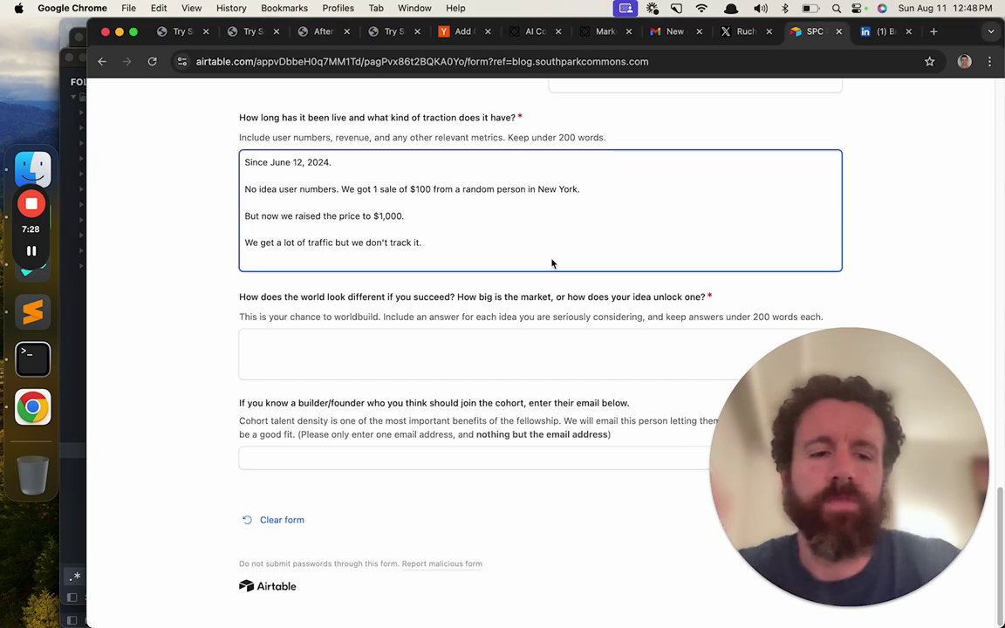
pyautogui.press('Return')
pyautogui.press('Return')
pyautogui.write('We ')
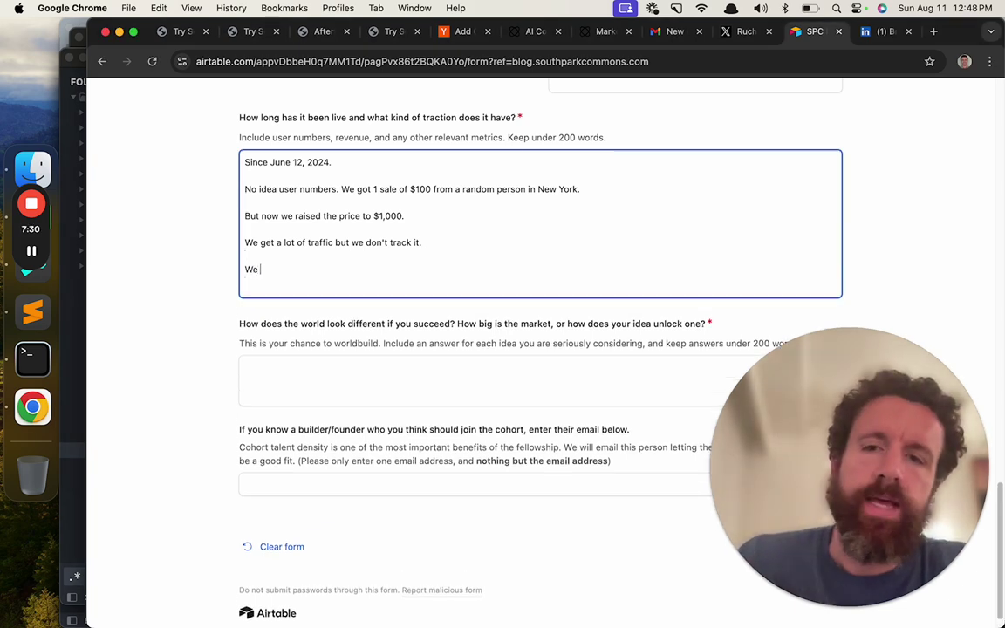
pyautogui.write('get a lot of ')
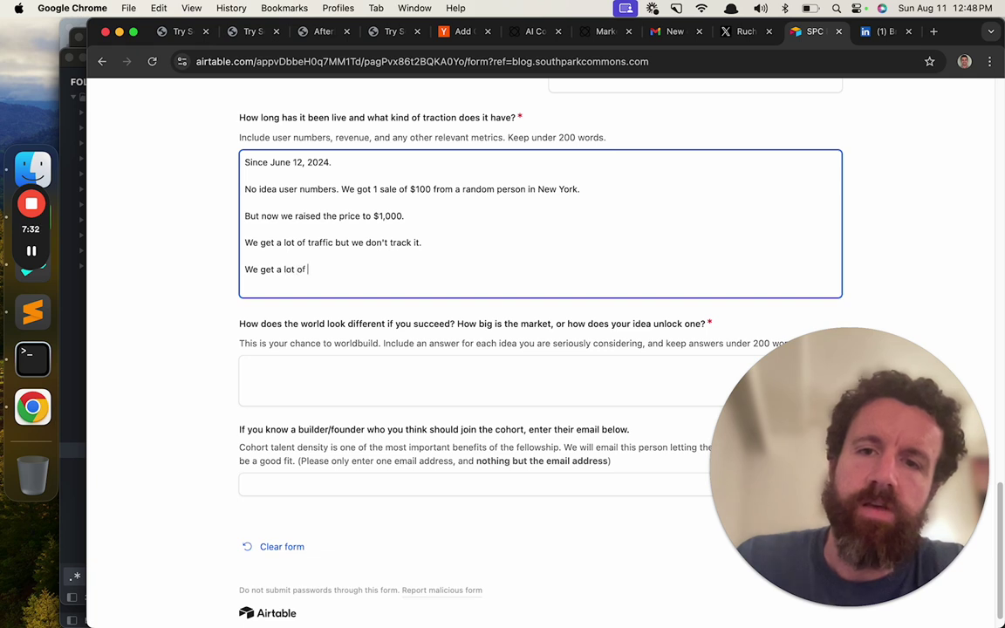
pyautogui.write('inbound in')
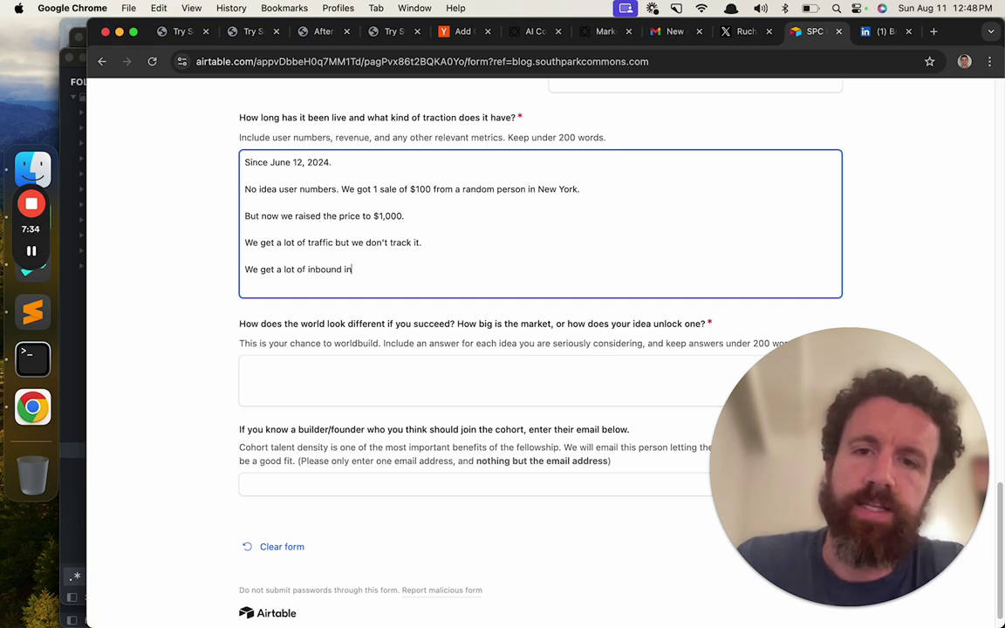
pyautogui.write('terest.')
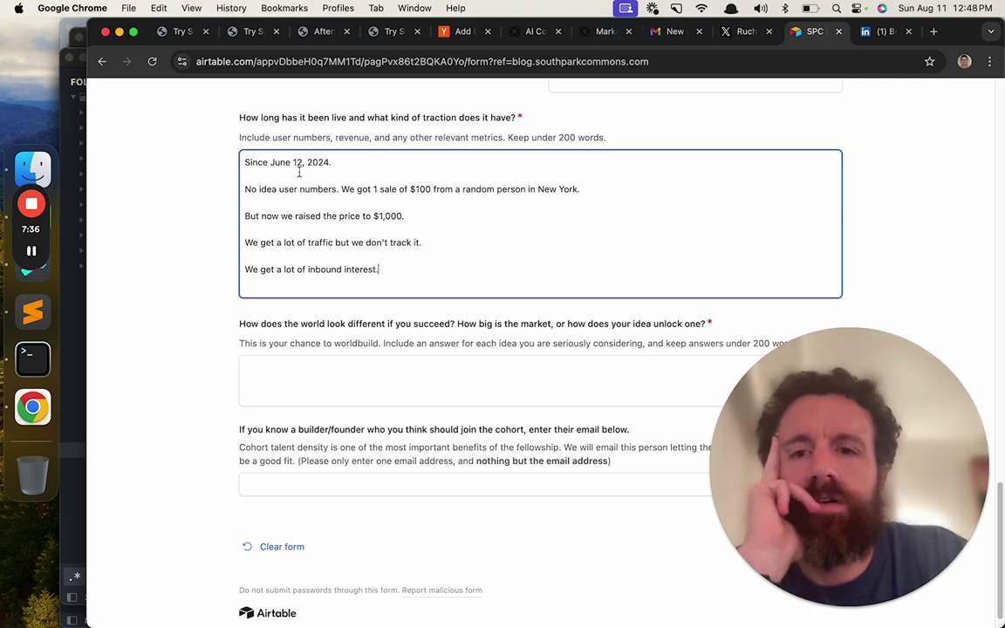
pyautogui.scroll(-1, 231, 202)
# - Begin the world-building answer with '8 billion humans'
pyautogui.click(415, 354)
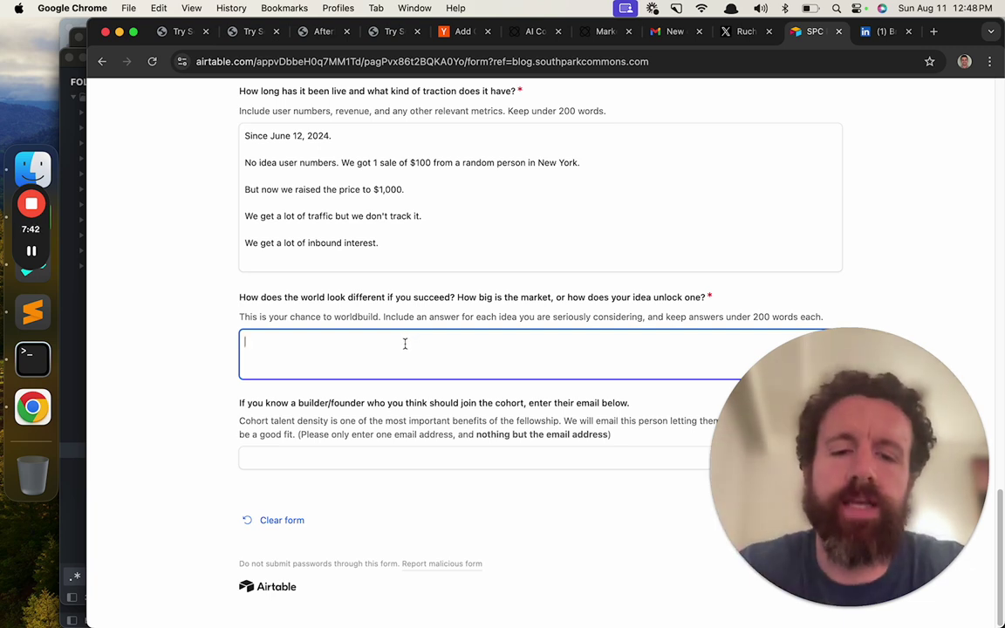
pyautogui.write('8 billion huma')
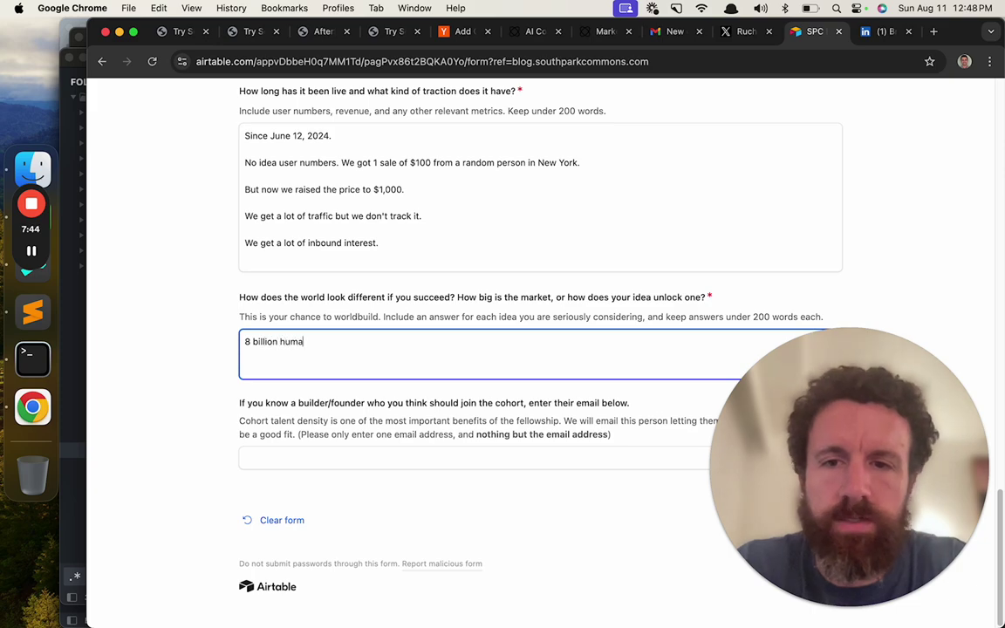
pyautogui.write('ns')
# - Load breckyunits.com in a new tab and search the page for the Brain Pilots post
pyautogui.hotkey('ctrl', 't')
pyautogui.write('breckyunits.com')
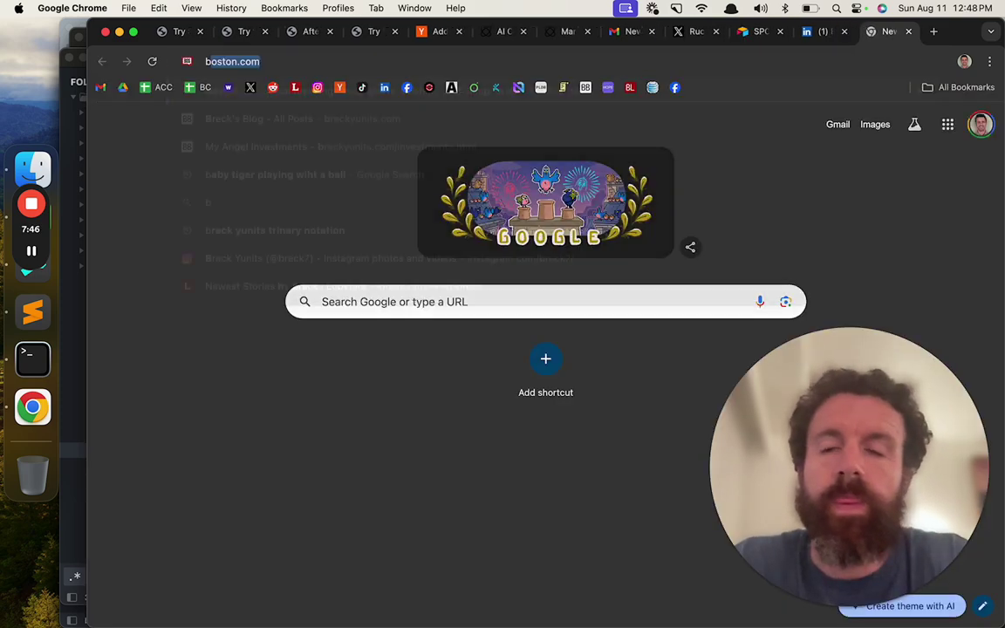
pyautogui.press('Return')
pyautogui.hotkey('ctrl', 'f')
pyautogui.write('agent')
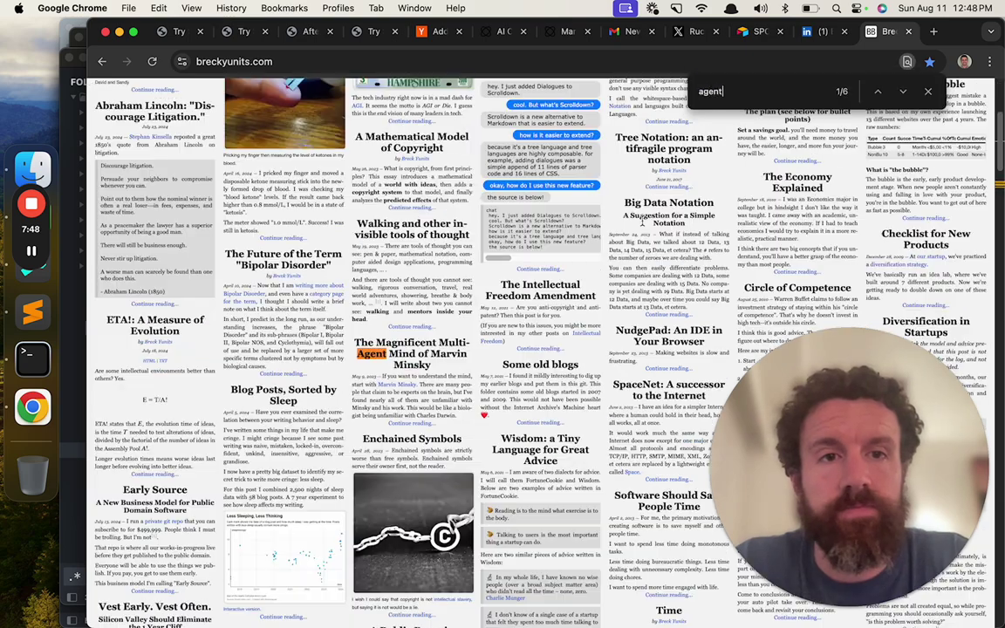
pyautogui.write('brain pilo')
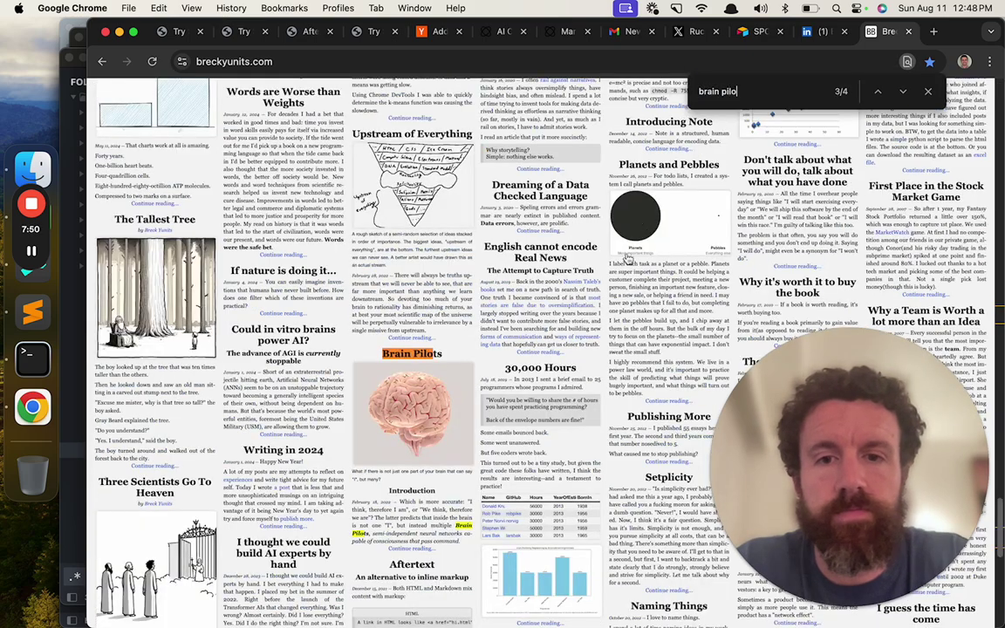
# - Read the Brain Pilots post's figures on Earth's population, then close its tab
pyautogui.click(403, 351)
pyautogui.press('super+l')
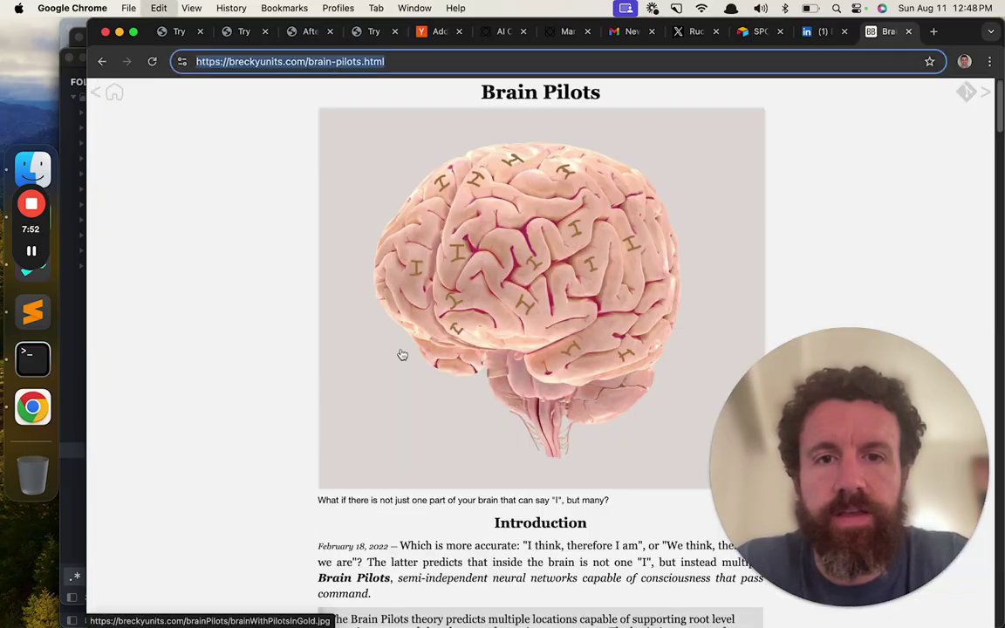
pyautogui.scroll(-15, 403, 349)
pyautogui.scroll(-20, 402, 349)
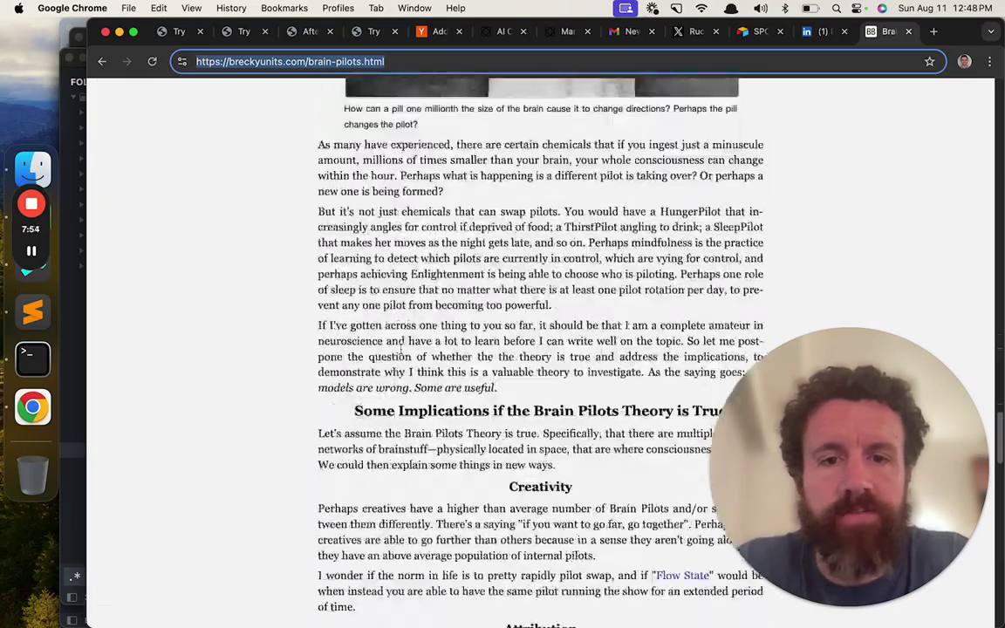
pyautogui.scroll(-5, 400, 348)
pyautogui.scroll(3, 404, 352)
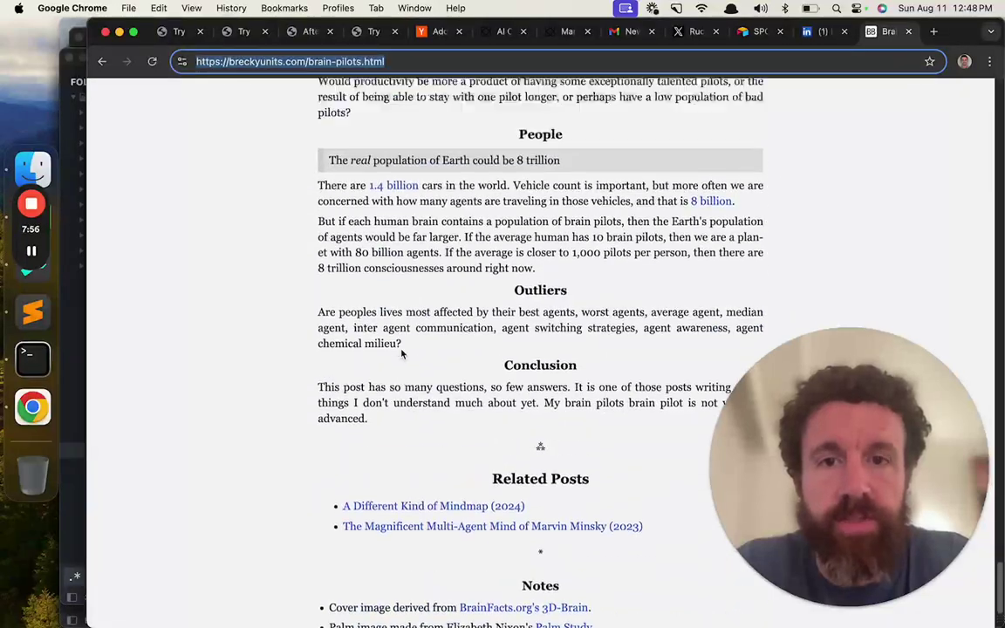
pyautogui.press('super+w')
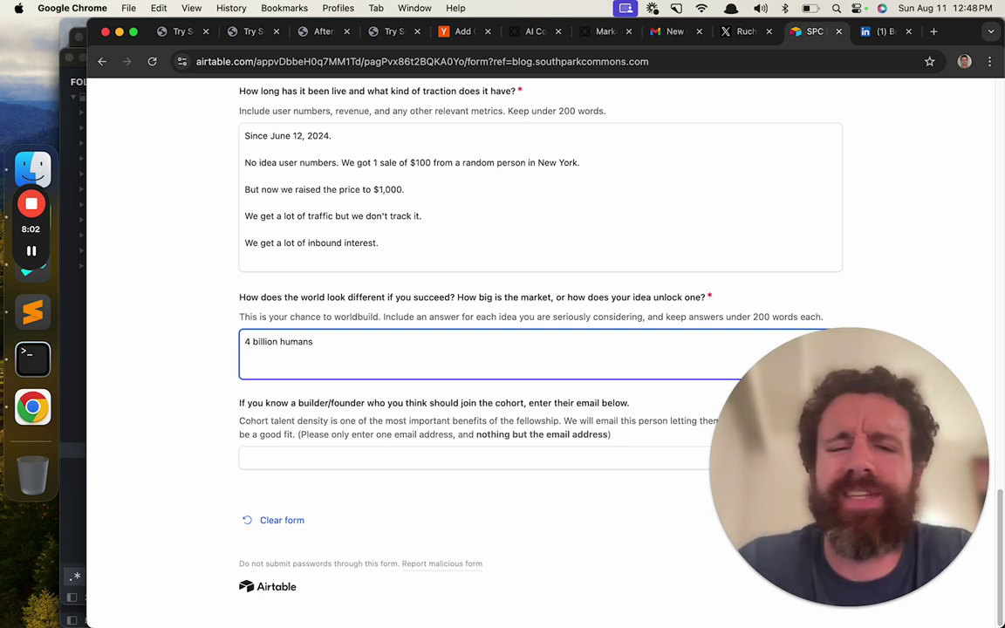
# - Google 'how many people use the internet' (5.35 billion), then close the results tab
pyautogui.press('super+t')
pyautogui.write('how many ')
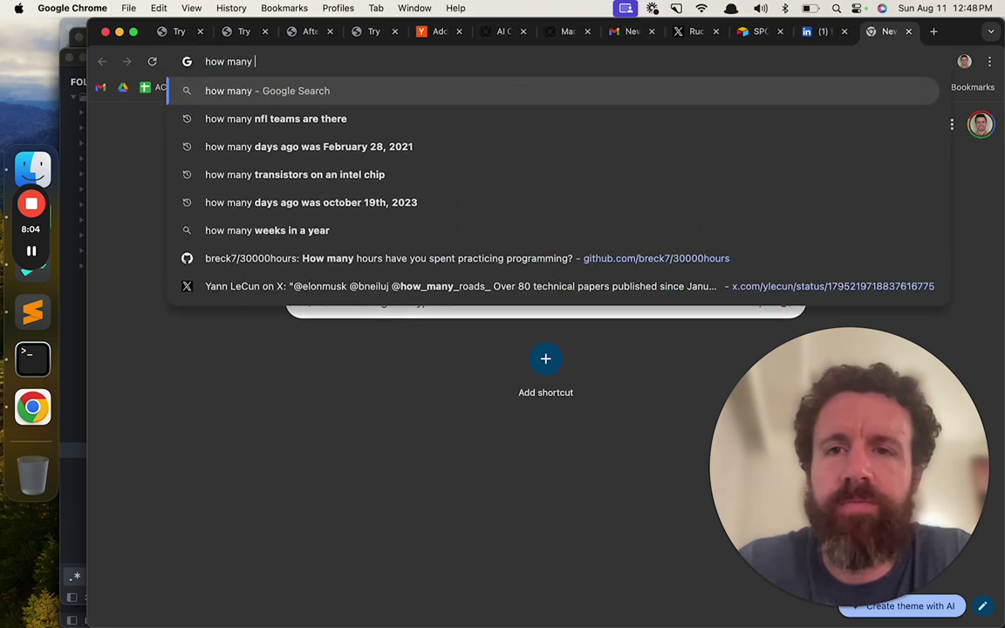
pyautogui.write('people ')
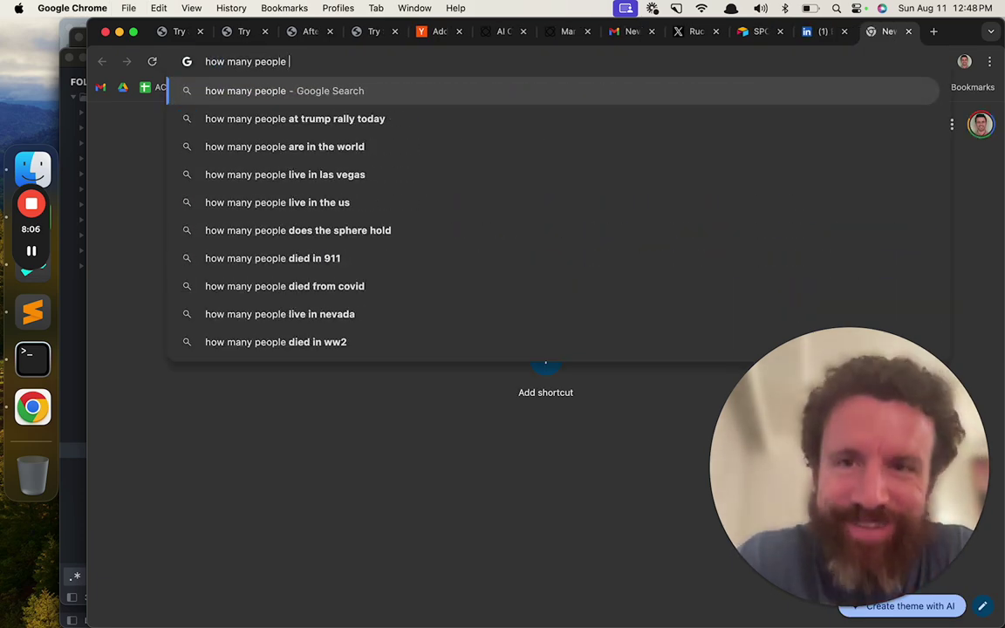
pyautogui.write('use the internet')
pyautogui.press('Return')
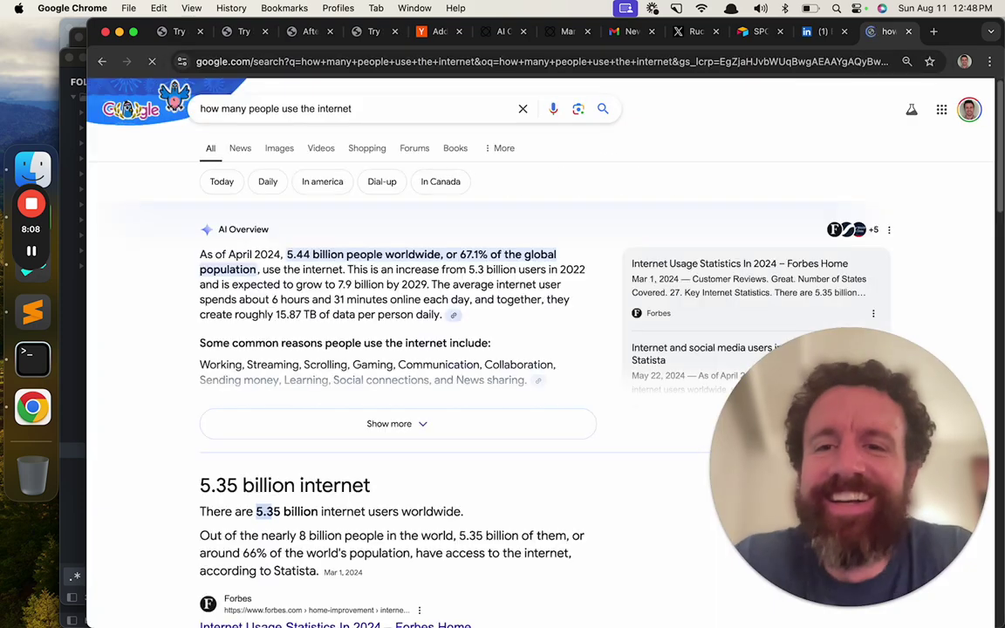
pyautogui.press('super+w')
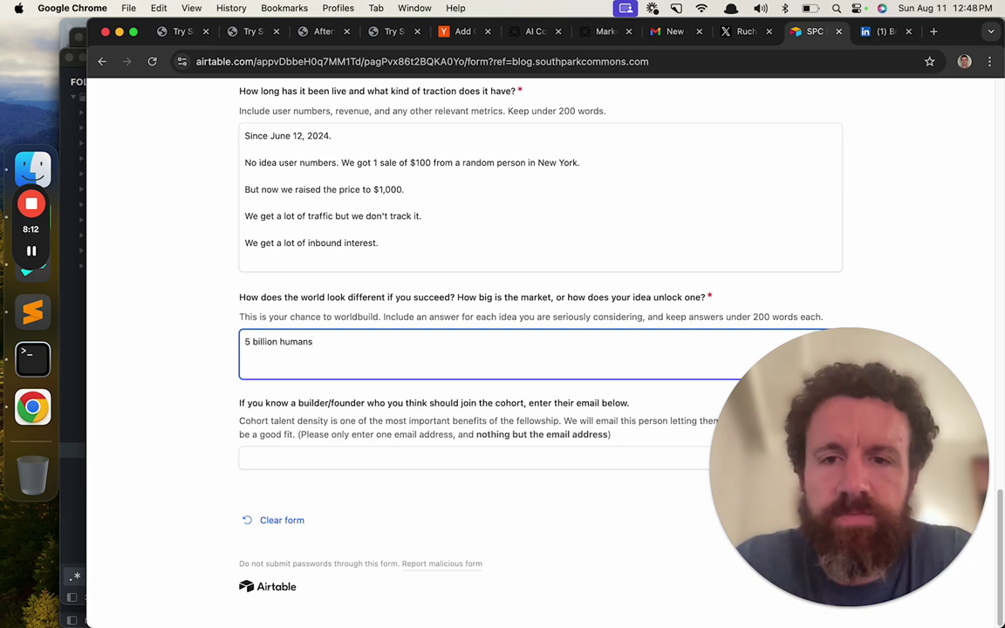
# - End the answer with 'humans.' and start a new paragraph below it
pyautogui.write('.')
pyautogui.press('Return')
pyautogui.press('Return')
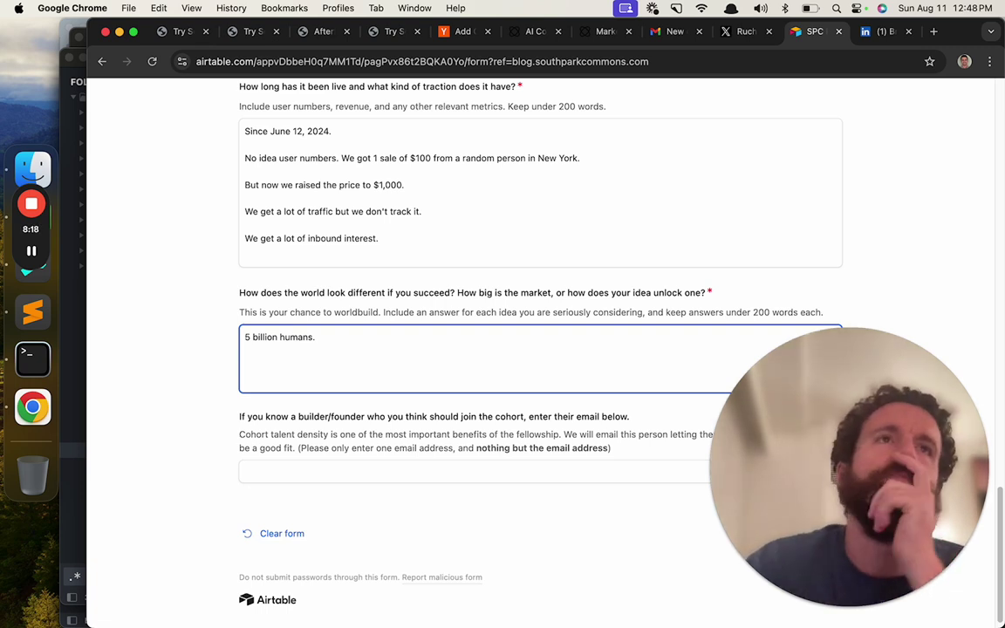
# - Open the wws.scroll.pub Readme, select its mission sentence, and return to the form
pyautogui.press('cmd+t')
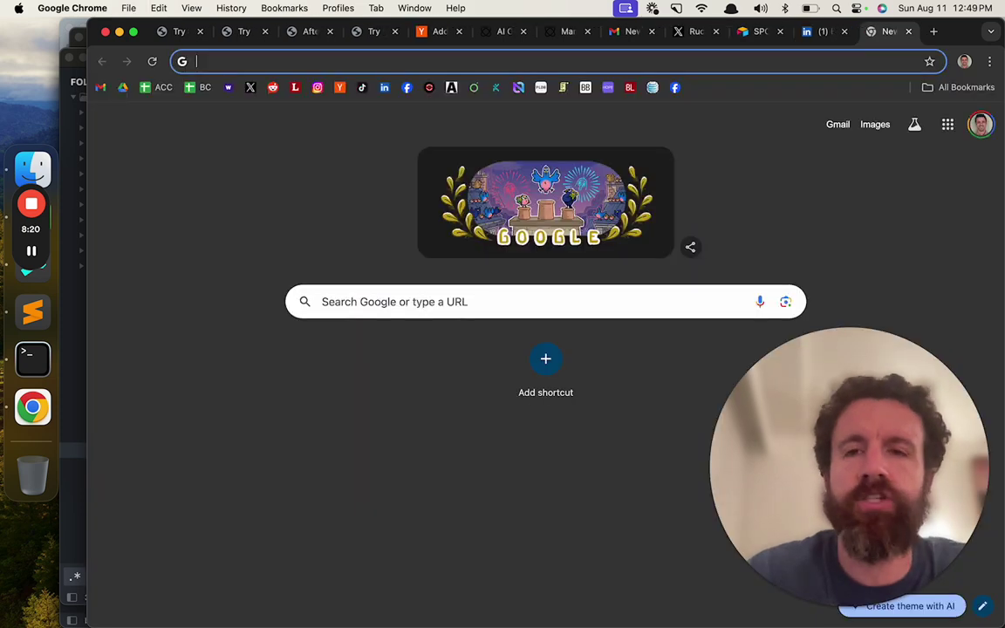
pyautogui.write('wws.scroll.pub')
pyautogui.press('Return')
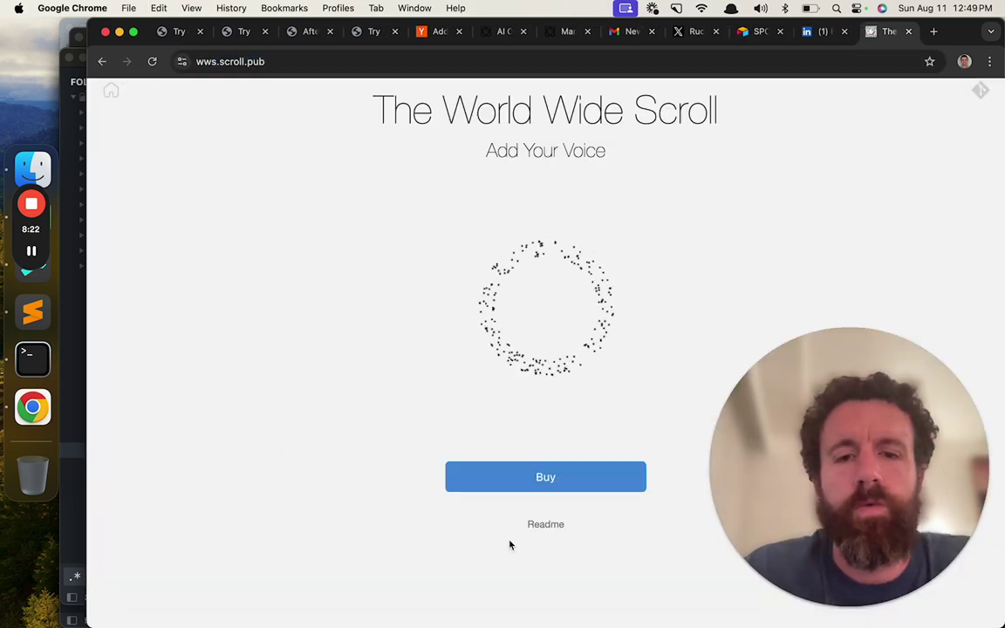
pyautogui.click(544, 525)
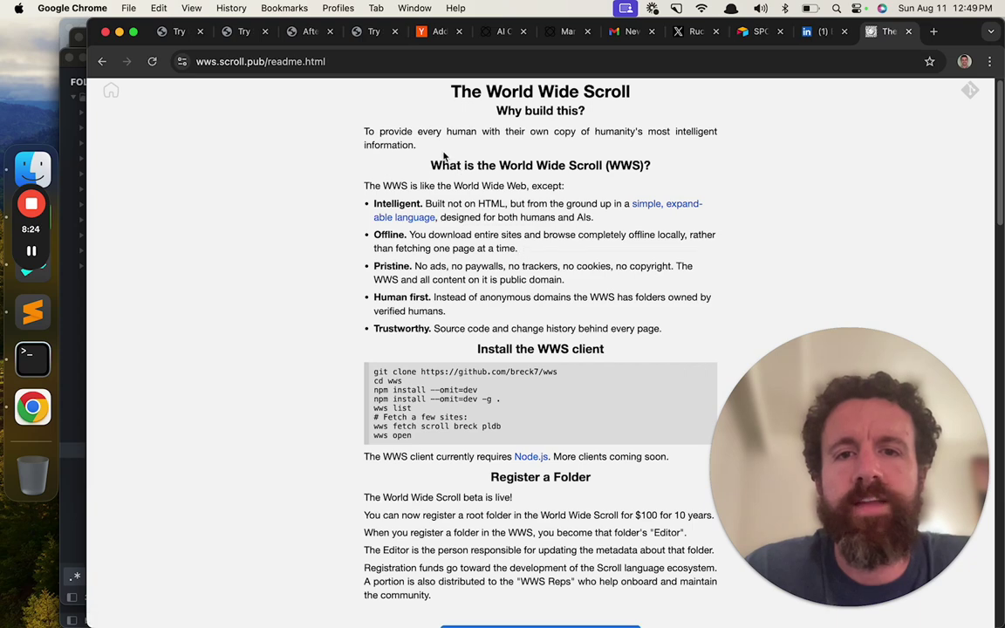
pyautogui.moveTo(444, 155); pyautogui.dragTo(375, 134)
pyautogui.hotkey('ctrl', 'shift', 'Tab')
pyautogui.hotkey('ctrl', 'shift', 'Tab')
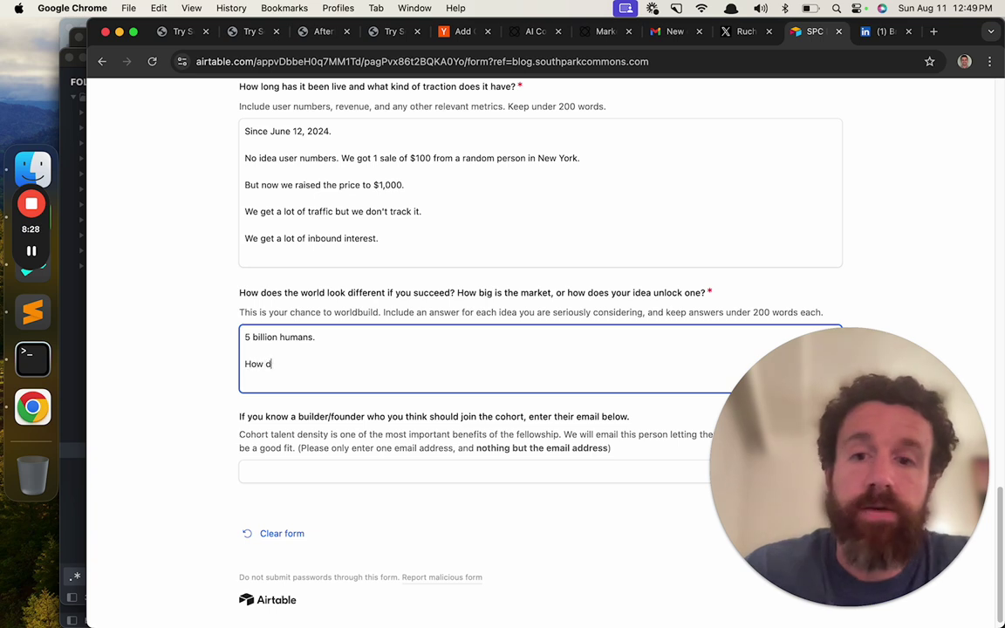
# - Reword the answer's opening to 'Market size: ~5 billion humans.'
pyautogui.press('super+shift+Left')
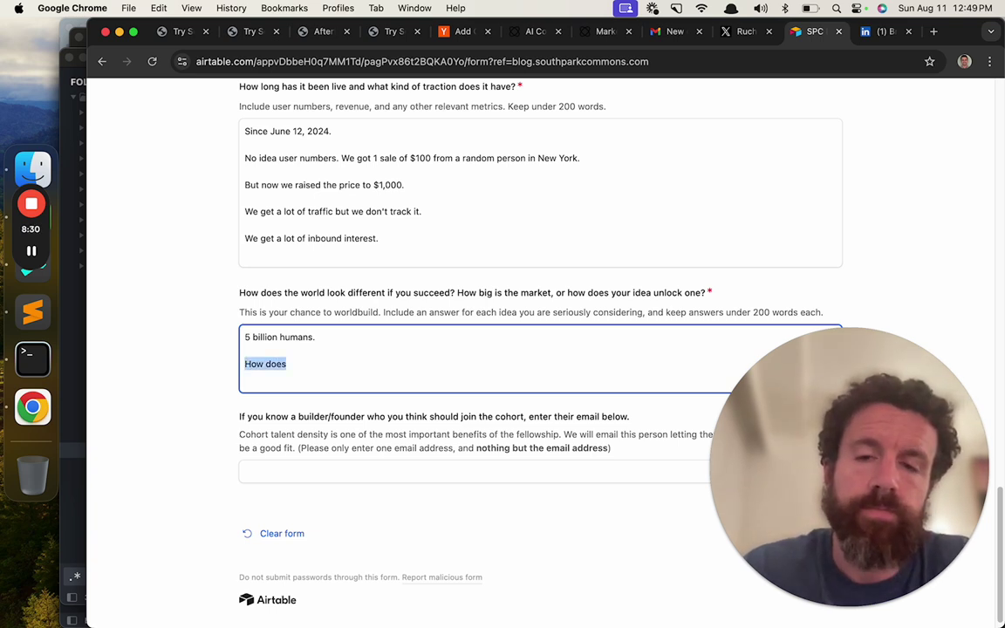
pyautogui.write('If we')
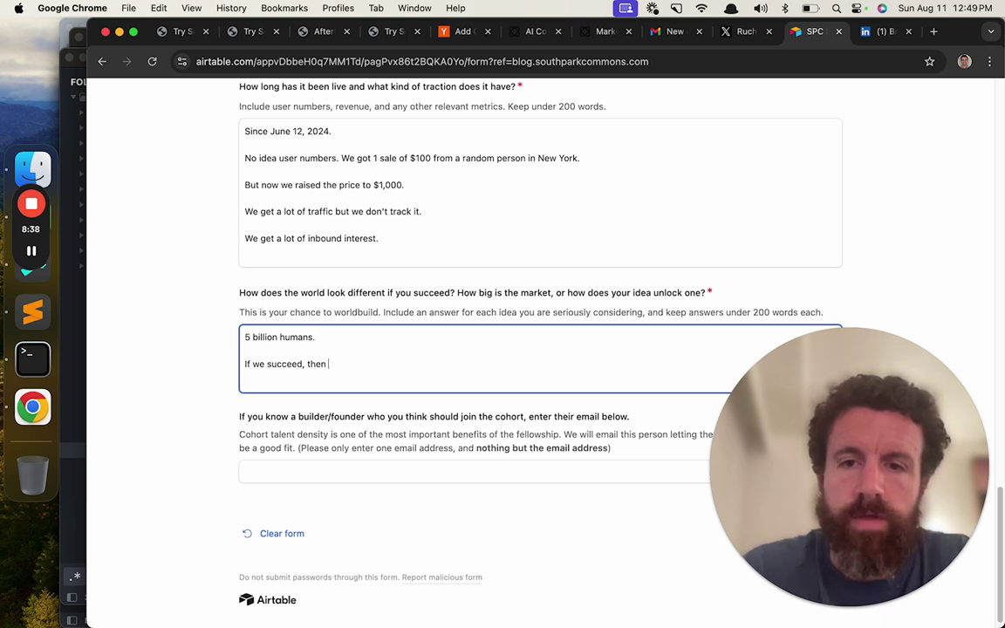
pyautogui.write('Market side:')
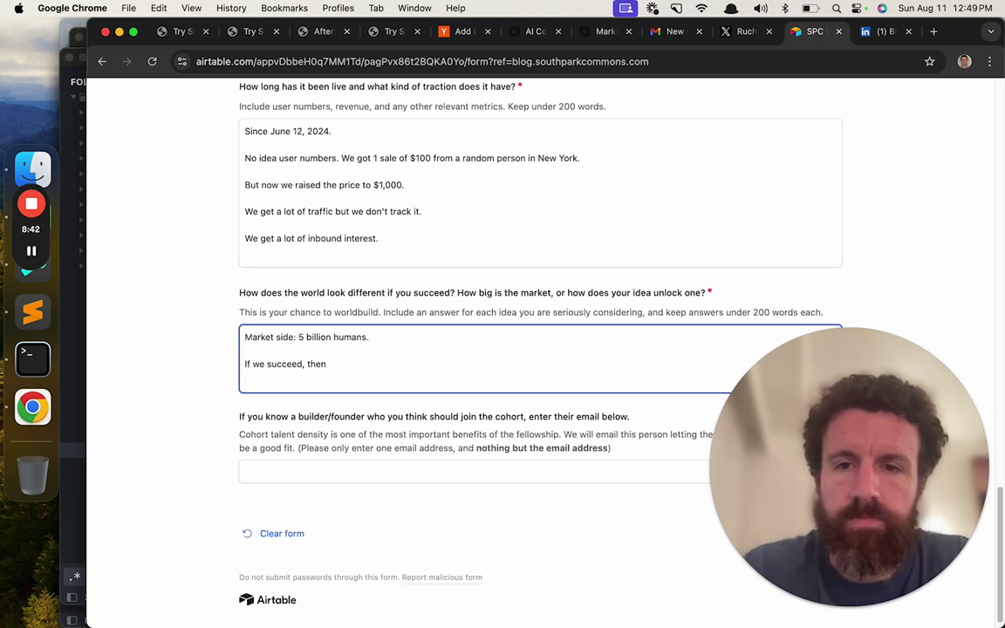
pyautogui.press('Left')
pyautogui.press('Left')
pyautogui.press('BackSpace')
pyautogui.press('BackSpace')
pyautogui.write('ze')
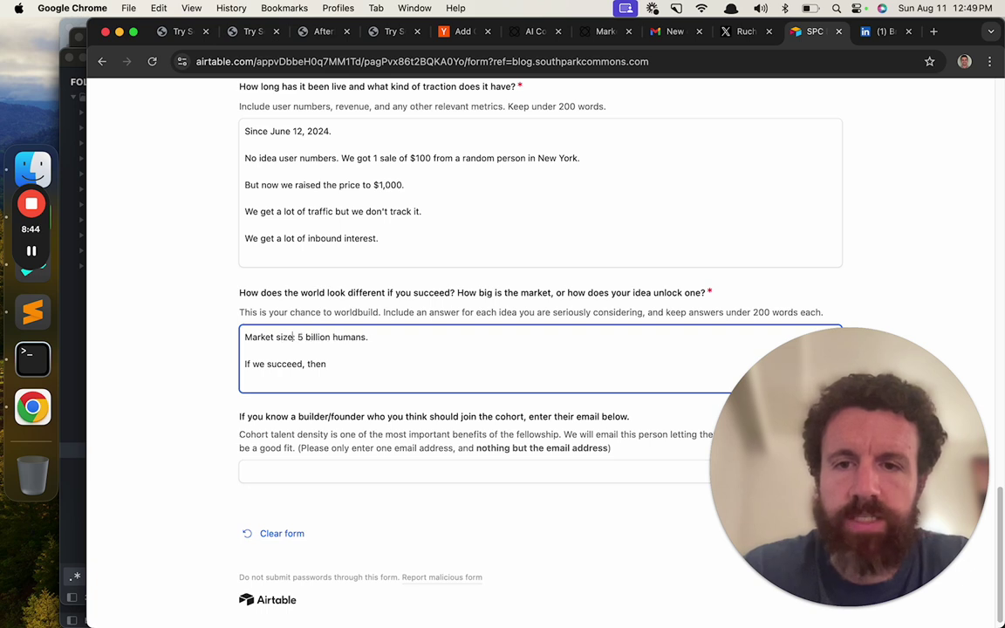
pyautogui.press('Right')
pyautogui.press('Right')
pyautogui.write('~')
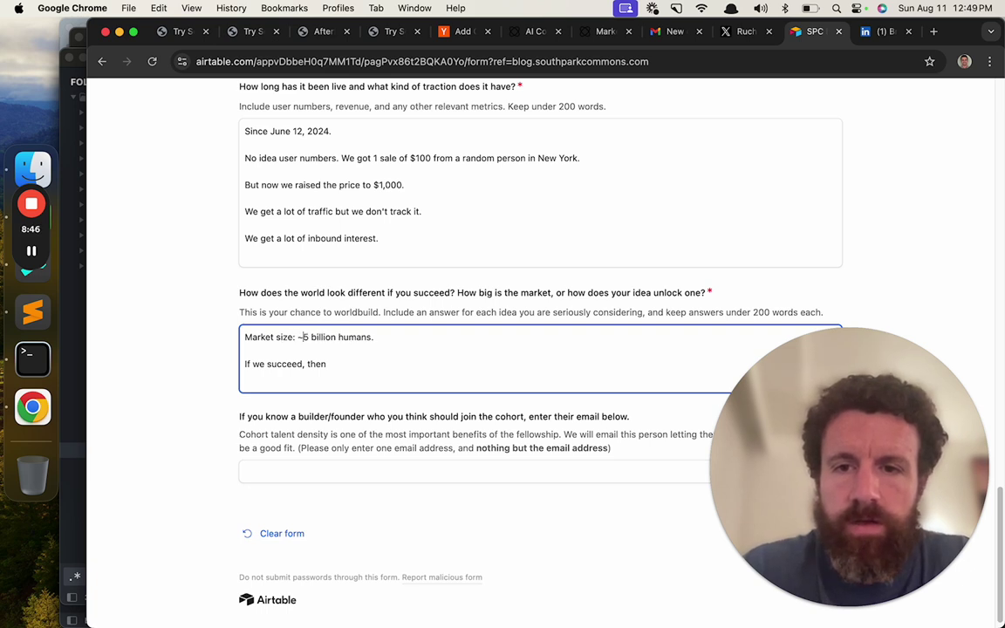
# - Paste the mission sentence after 'If we succeed, then' and reword it to 'every human from here on out will have'
pyautogui.click(328, 364)
pyautogui.write("To provide every human with their own copy of humanity's most intelligent information.")
pyautogui.press('super+Left')
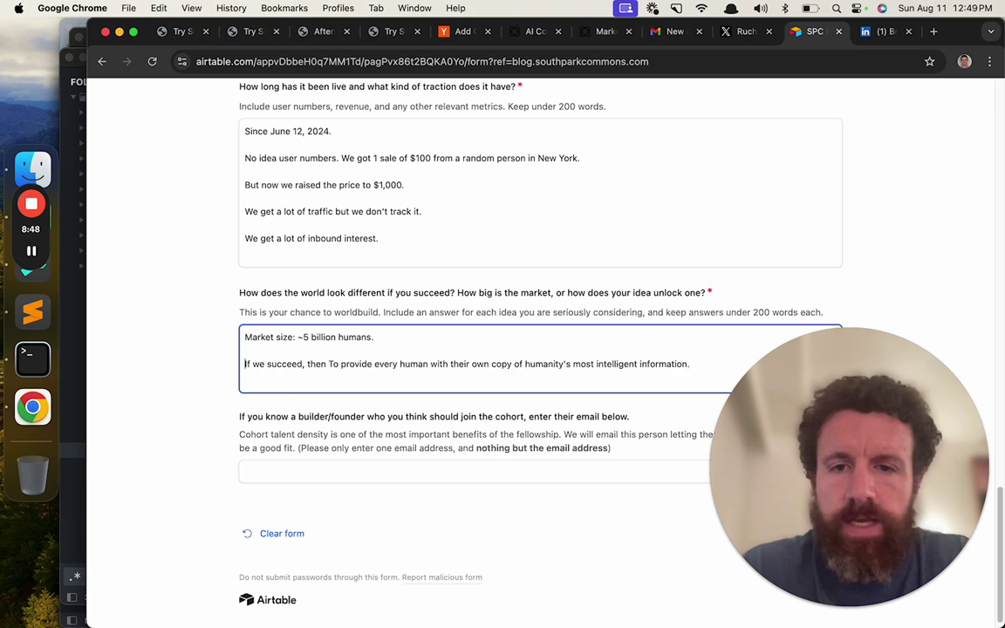
pyautogui.hotkey('alt', 'Right')
pyautogui.hotkey('alt', 'Right')
pyautogui.hotkey('alt', 'Right')
pyautogui.hotkey('alt', 'Right')
pyautogui.hotkey('shift', 'alt', 'Right')
pyautogui.hotkey('shift', 'alt', 'Right')
pyautogui.press('BackSpace')
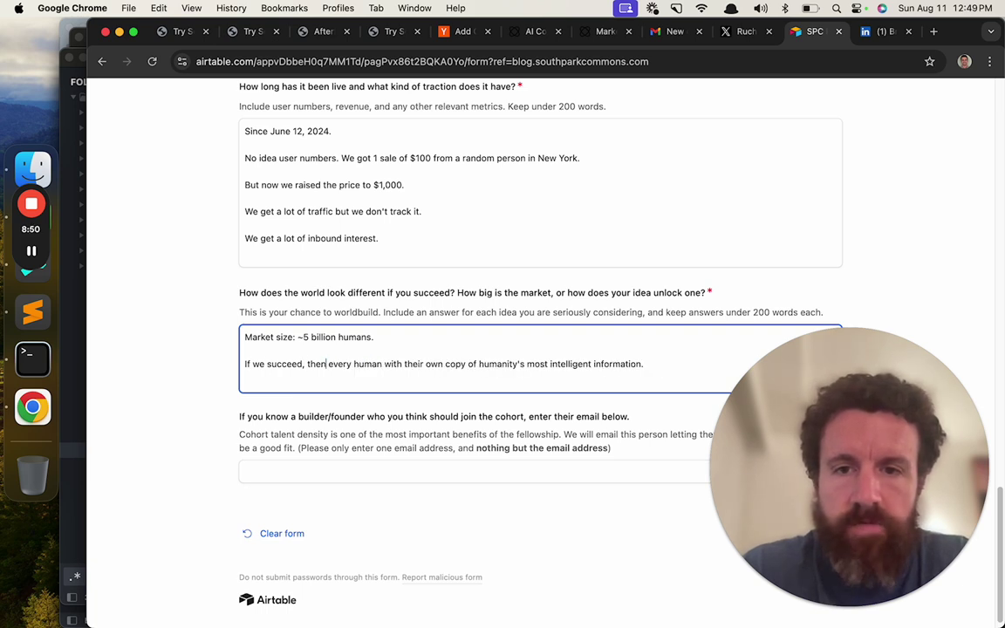
pyautogui.hotkey('shift', 'alt', 'Right')
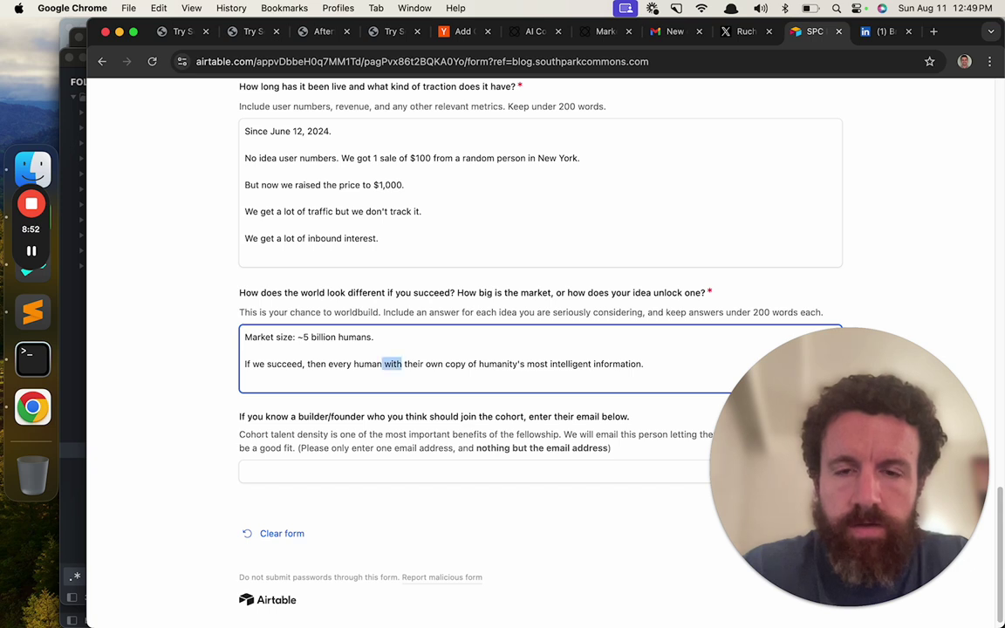
pyautogui.write('from h')
pyautogui.write('ere on out wi')
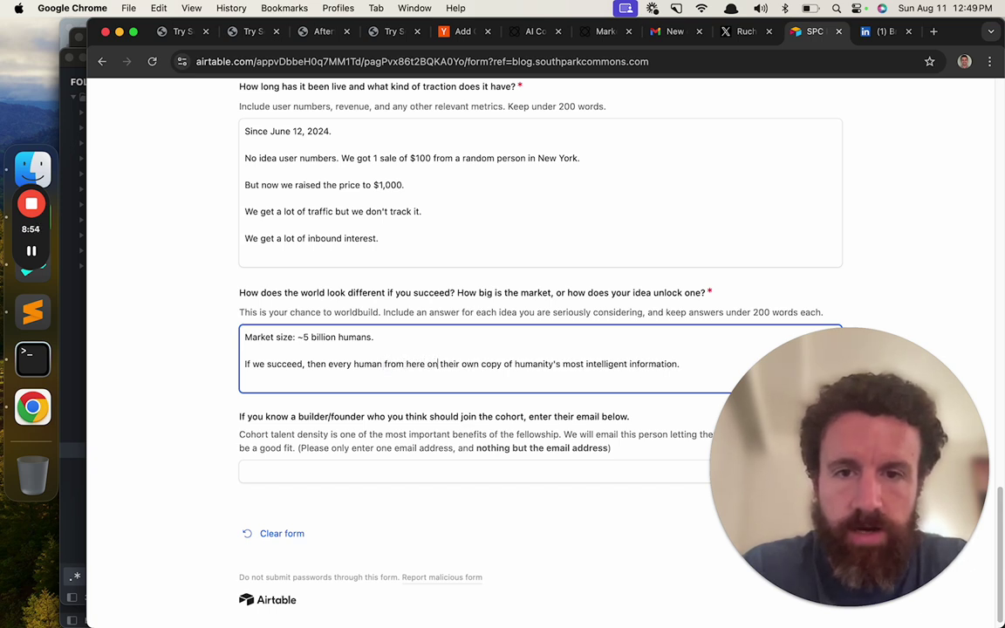
pyautogui.press('BackSpace')
pyautogui.press('BackSpace')
pyautogui.write('on out will have')
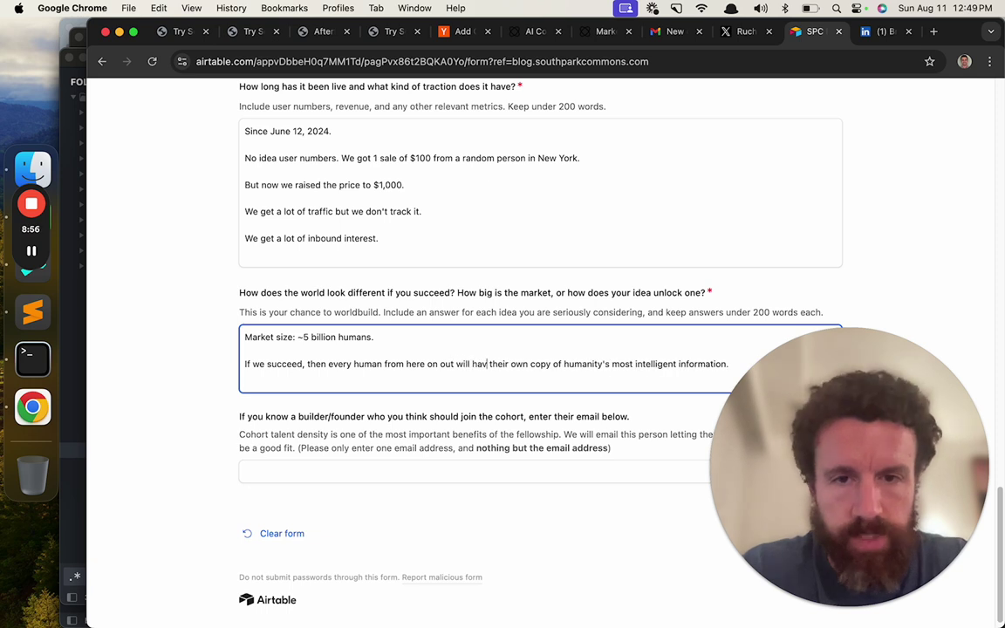
pyautogui.click(808, 427)
pyautogui.moveTo(808, 426); pyautogui.dragTo(785, 419)
pyautogui.click(734, 374)
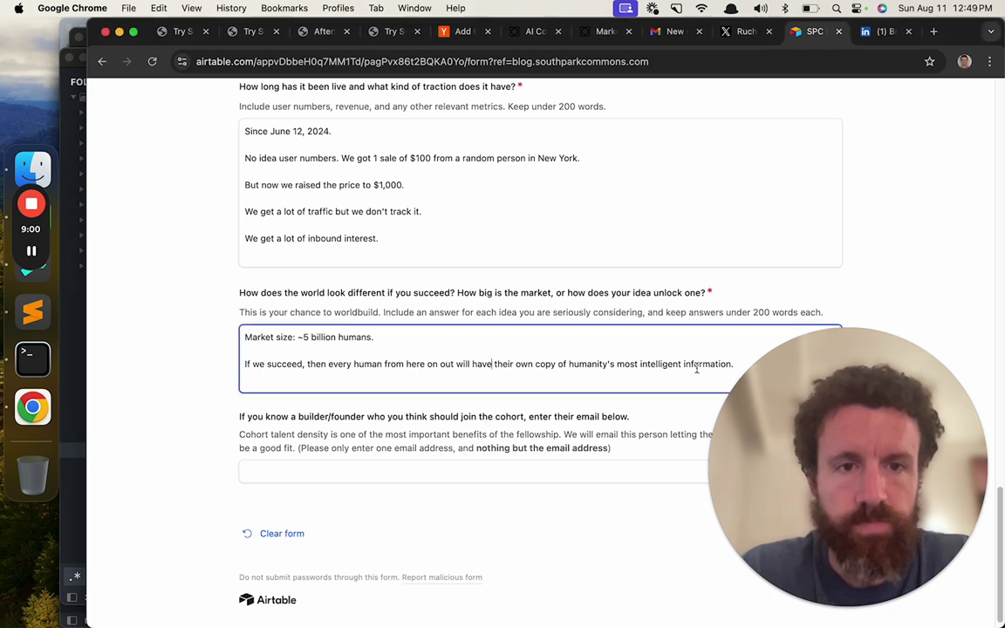
# - Start a paragraph: 'What are the second order effects of that? I don't know. But it will be a more fair world for'
pyautogui.press('Return')
pyautogui.press('Return')
pyautogui.write('What ar')
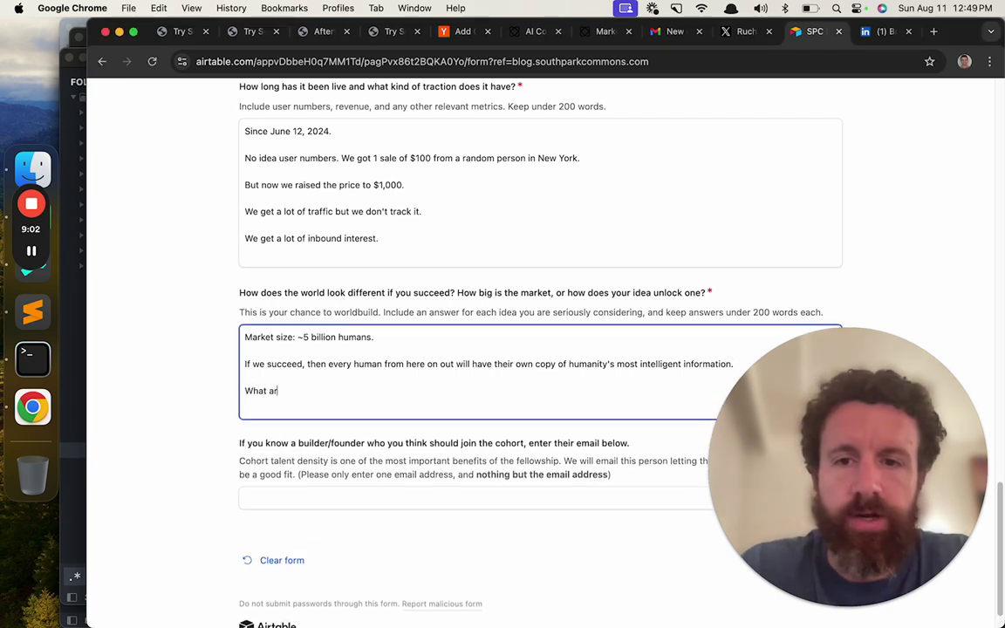
pyautogui.write('e the second order e')
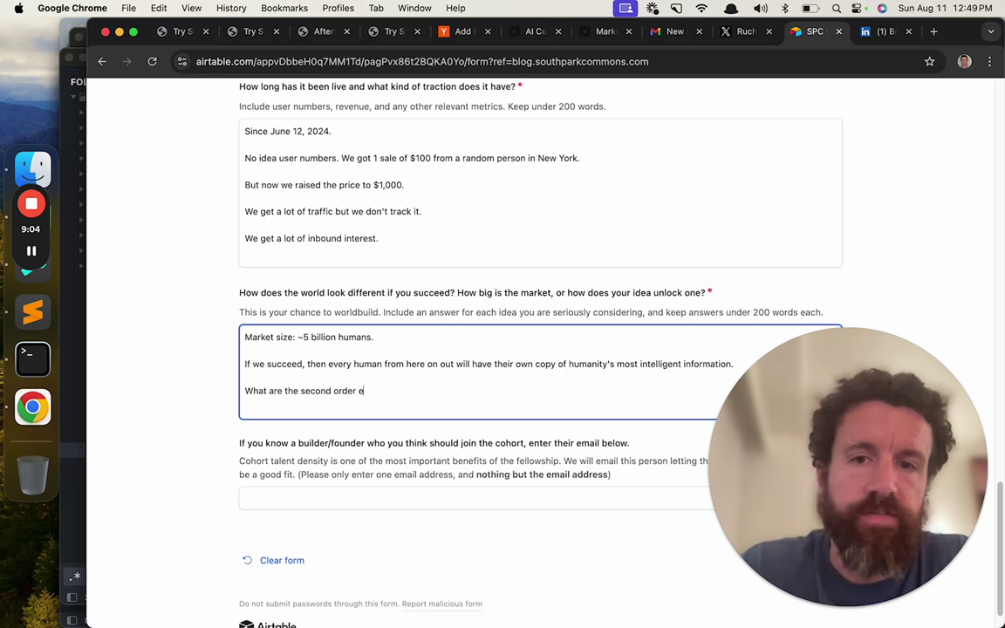
pyautogui.write('ffects of that')
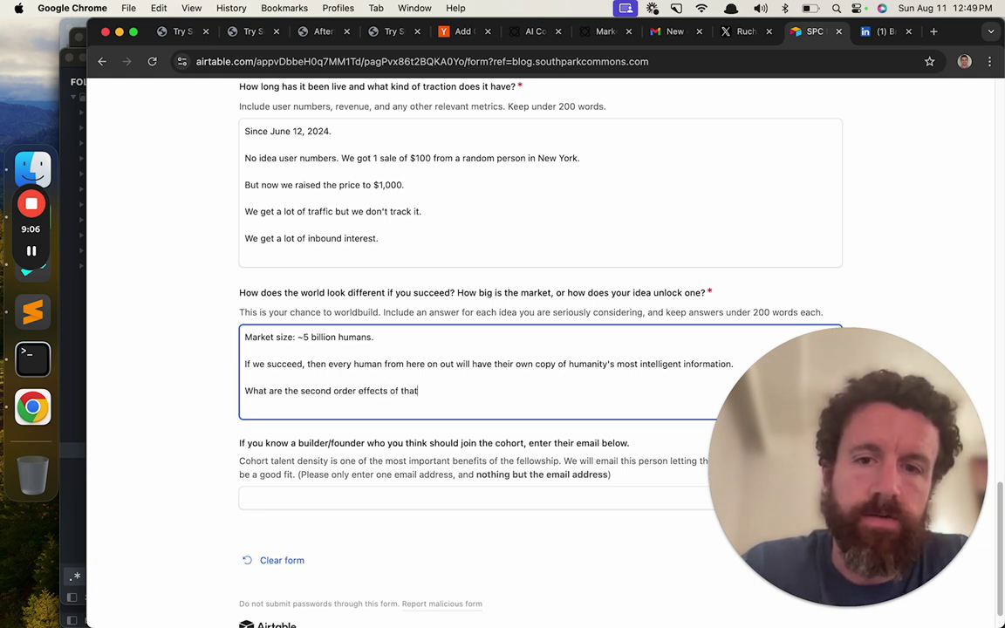
pyautogui.write('? I don')
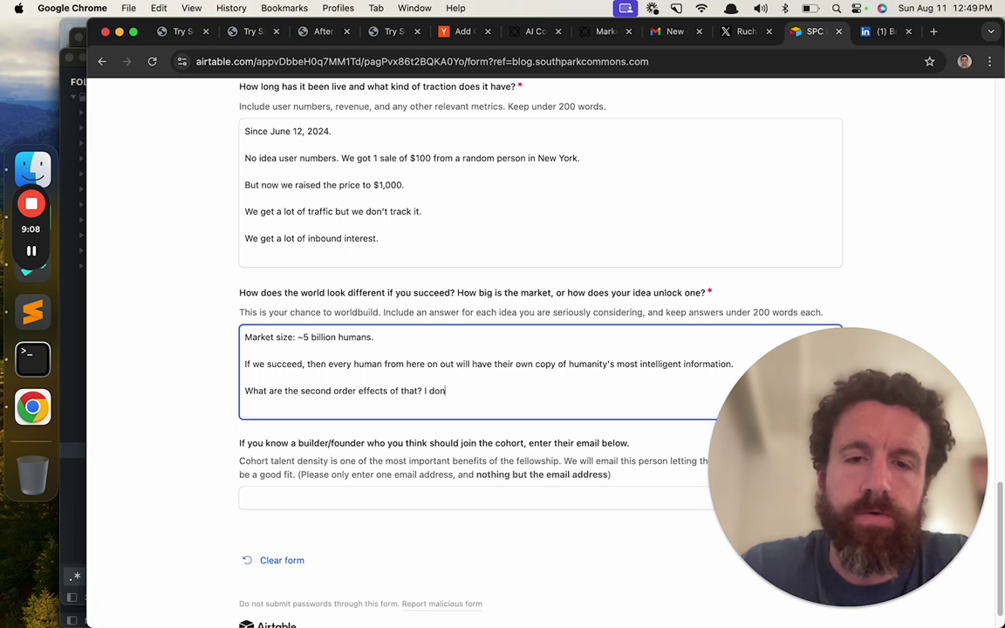
pyautogui.write("'t know. ")
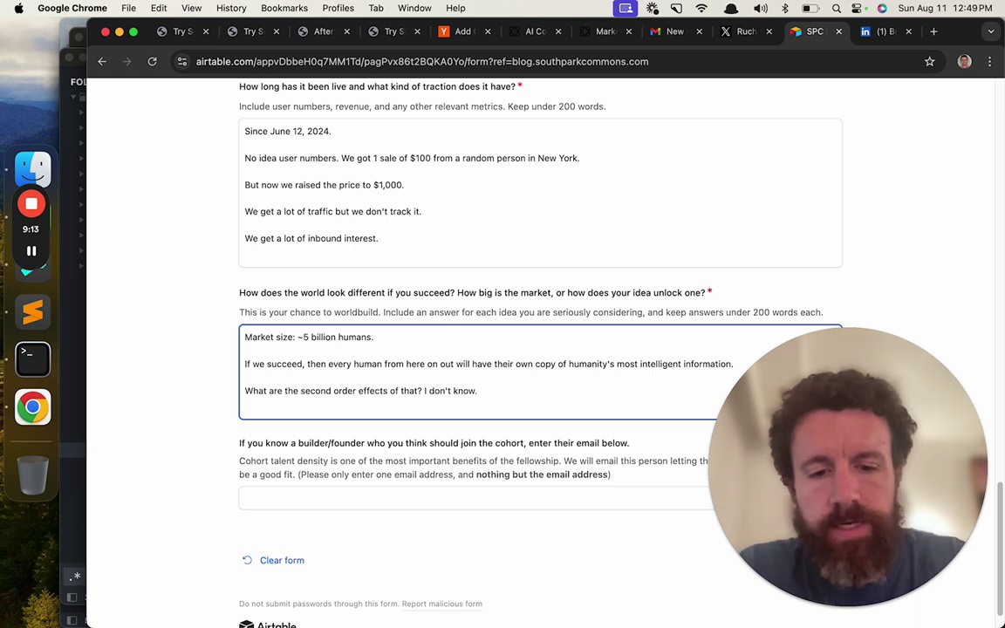
pyautogui.write('But')
pyautogui.scroll(-1, 558, 319)
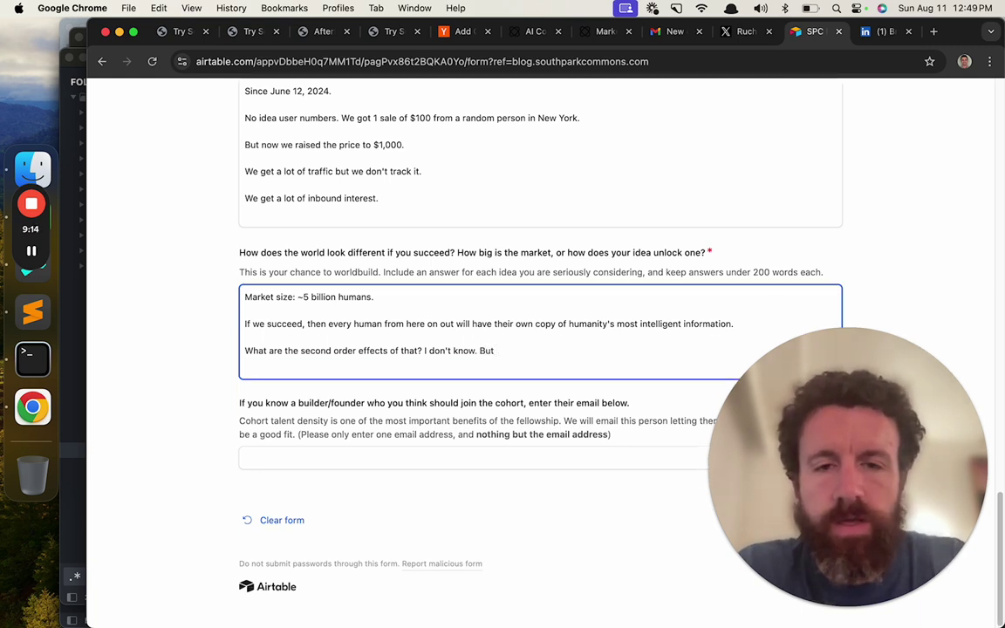
pyautogui.write('kids')
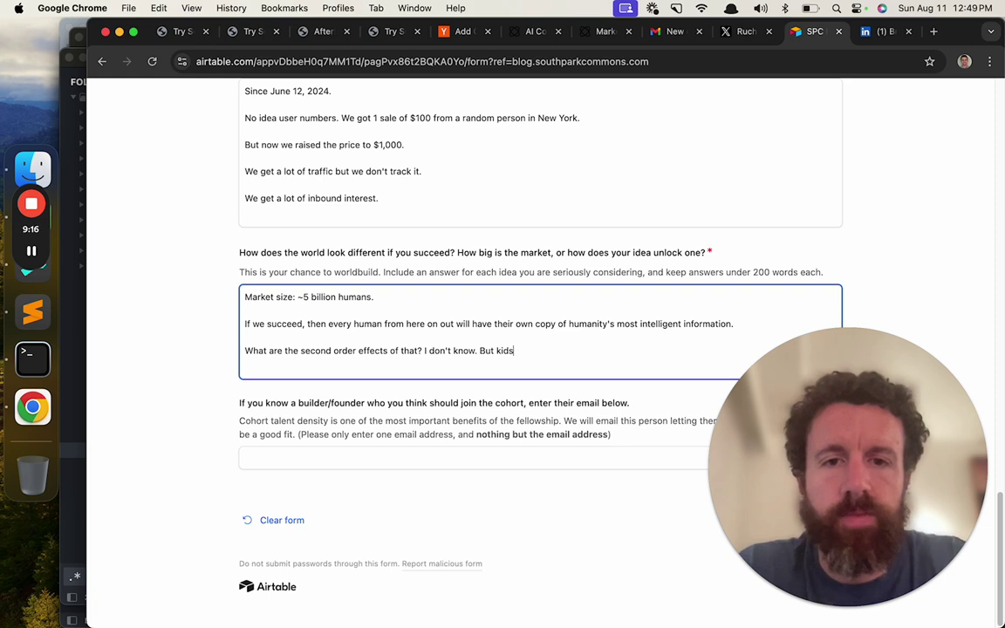
pyautogui.press('BackSpace')
pyautogui.press('BackSpace')
pyautogui.press('BackSpace')
pyautogui.press('BackSpace')
pyautogui.write('it will be a m')
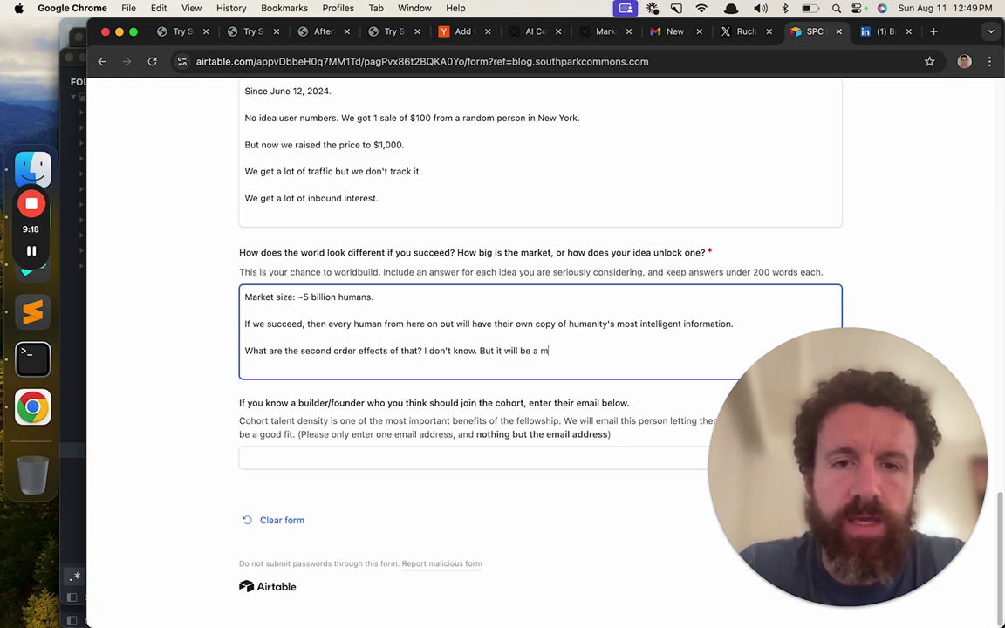
pyautogui.write('ore fair an world fore fair world for')
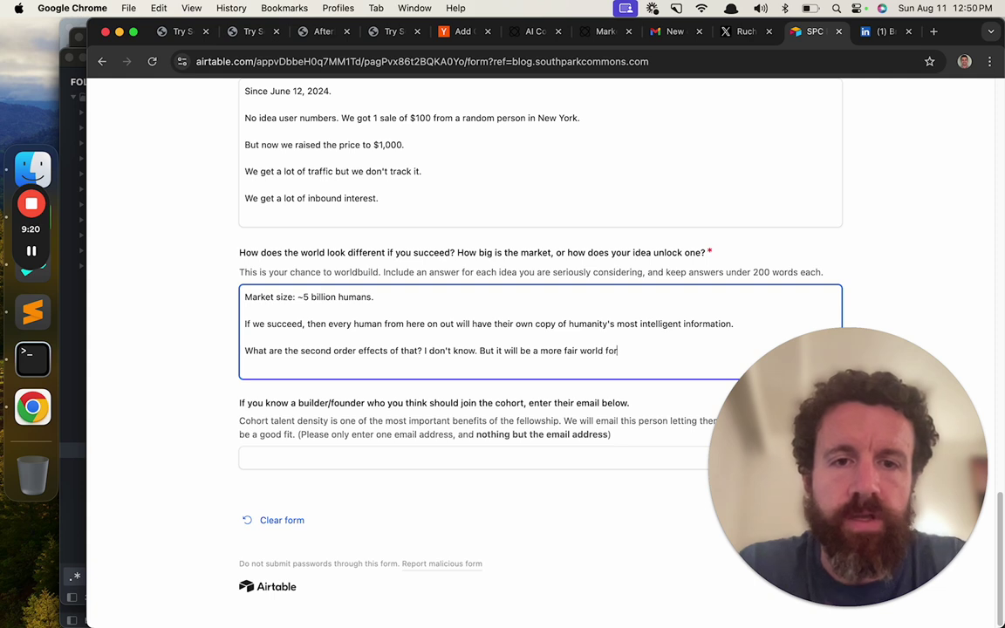
# - Insert 'and beautiful' and finish with 'kids who are born in my hometown of Brockton, Ma.'
pyautogui.click(579, 350)
pyautogui.write('and beautiful')
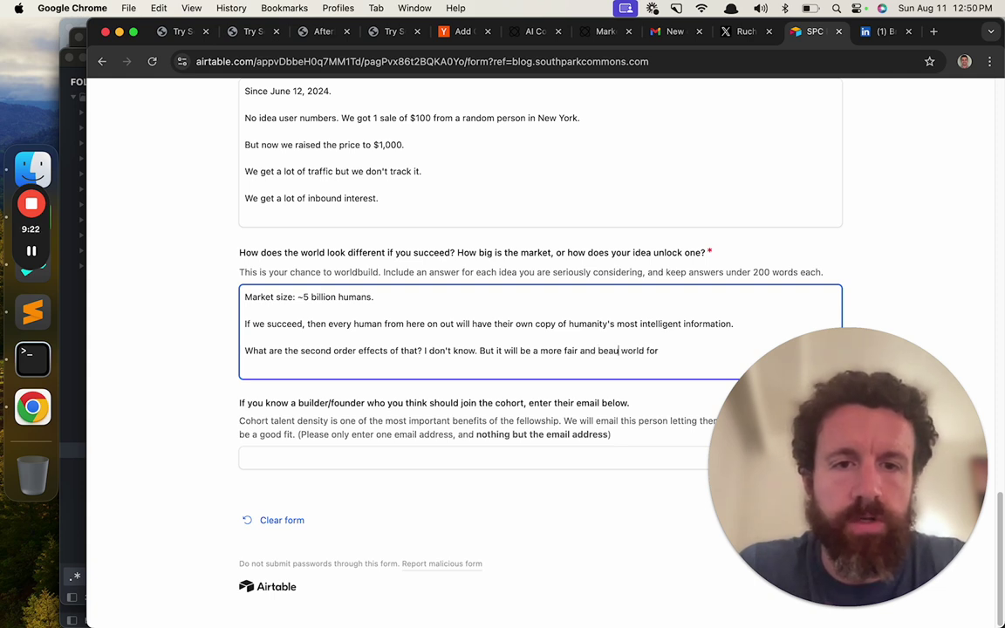
pyautogui.click(676, 350)
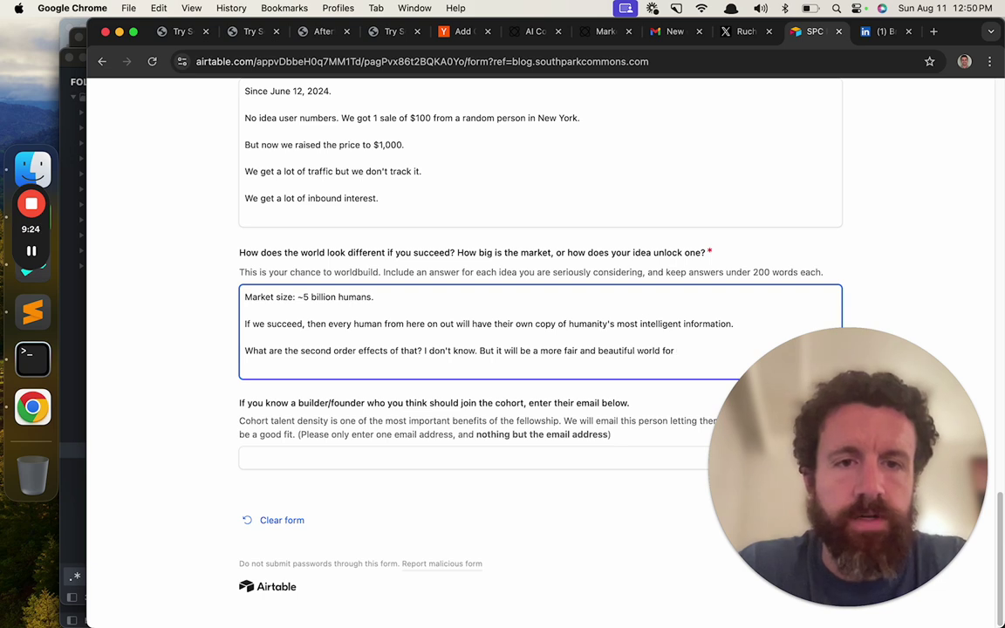
pyautogui.write('kids who are born in')
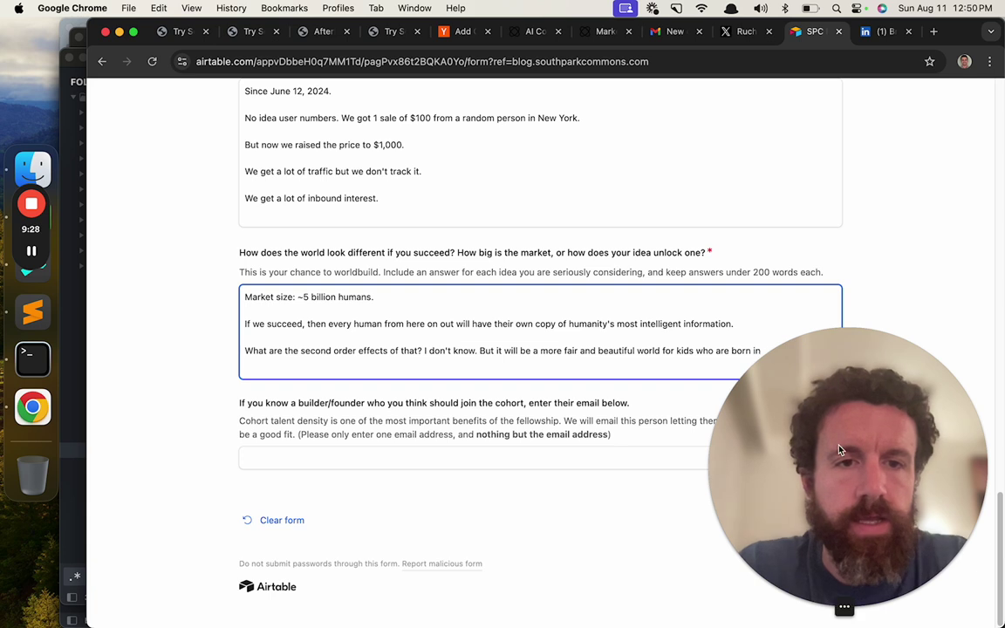
pyautogui.moveTo(839, 451); pyautogui.dragTo(840, 135)
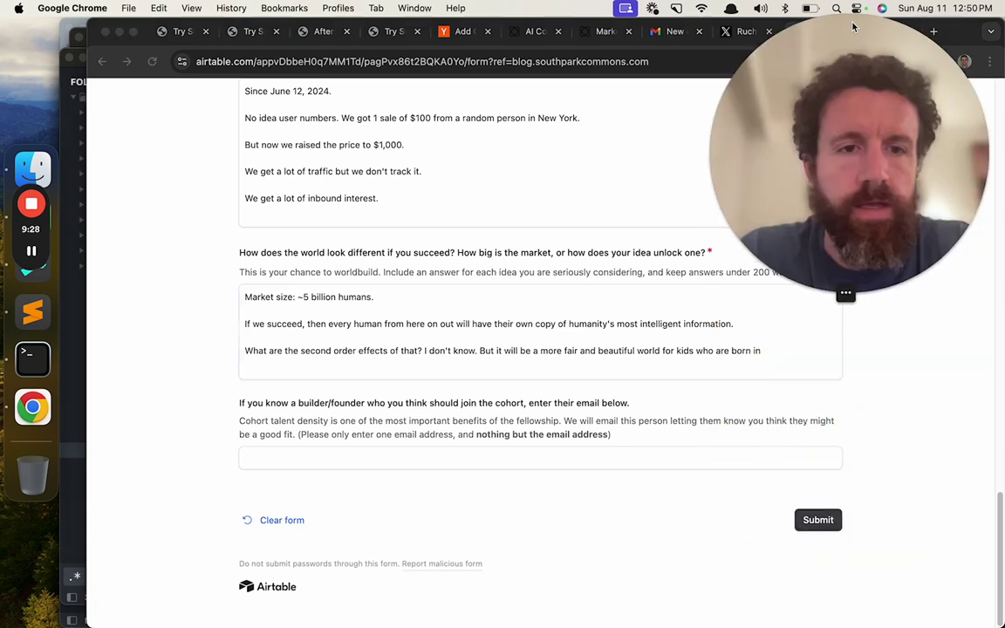
pyautogui.write('my hometown of Brockton')
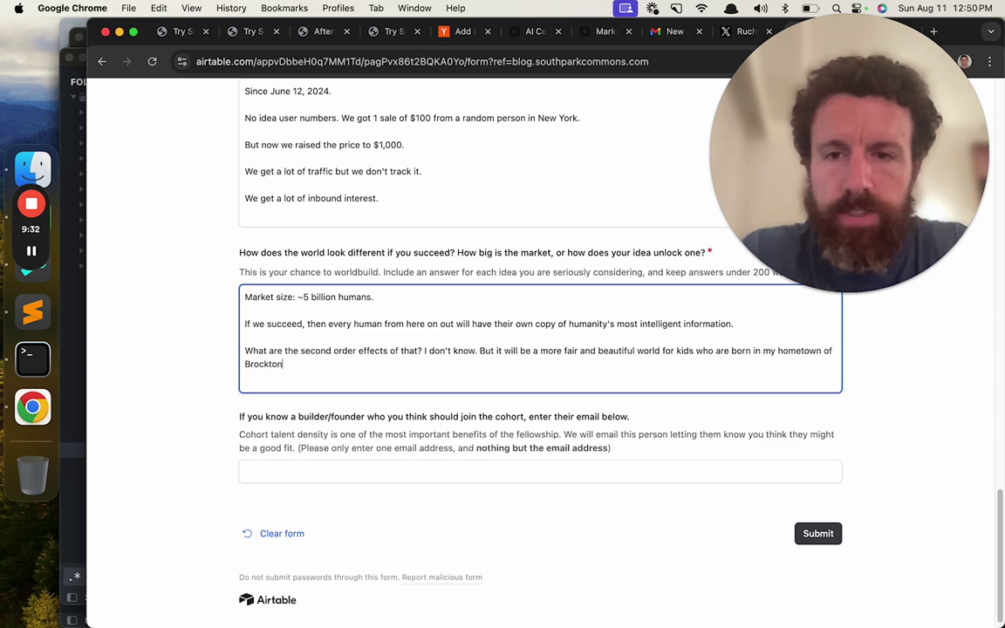
pyautogui.write(', Ma.')
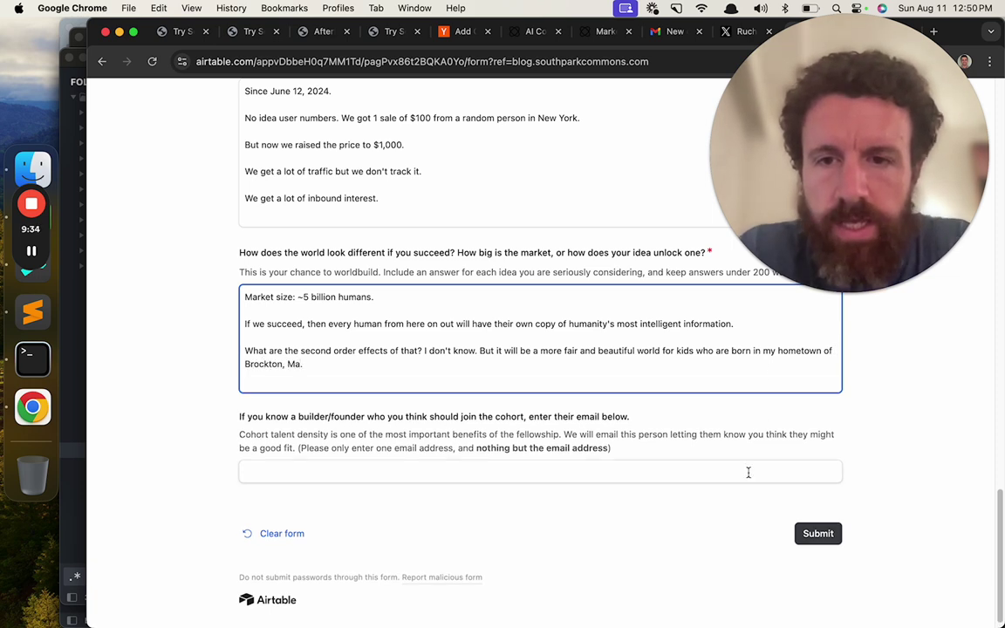
pyautogui.scroll(-1, 747, 471)
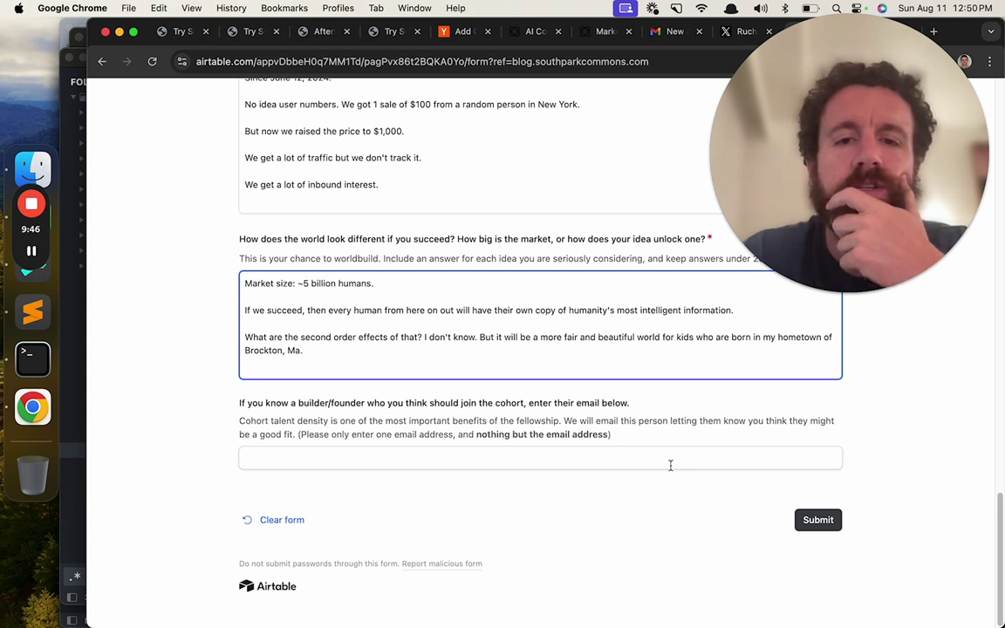
pyautogui.click(670, 465)
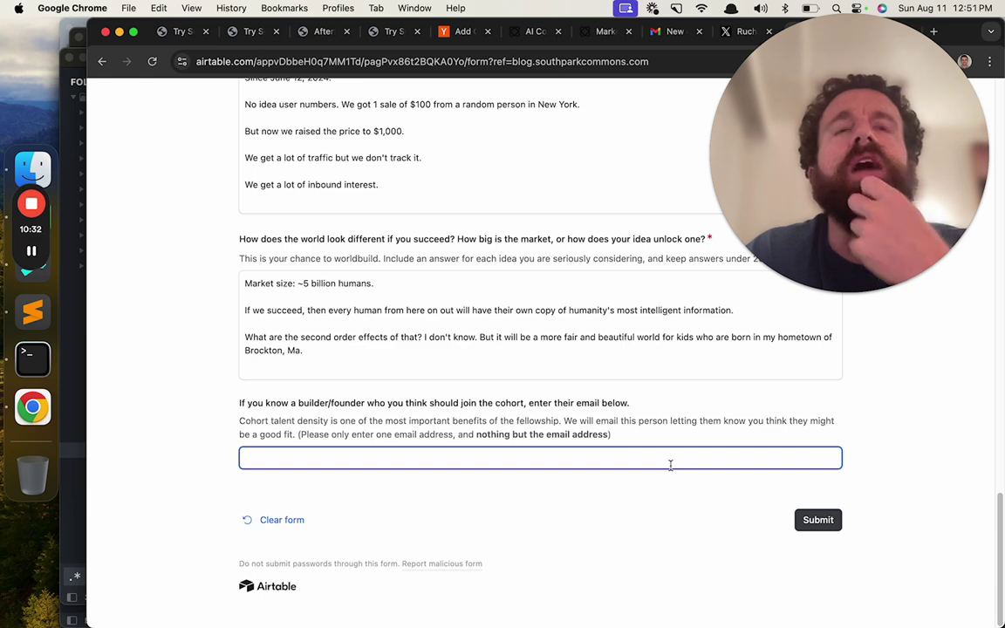
# - Copy the founder's e-mail from their GitHub profile into the referral field and submit the form
pyautogui.press('super+t')
pyautogui.write('igor')
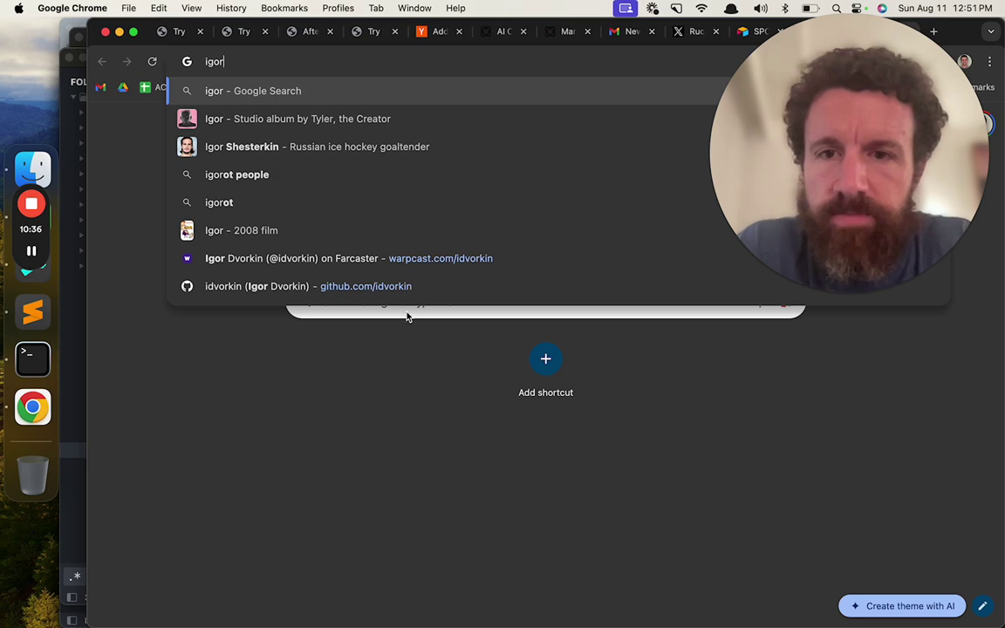
pyautogui.click(421, 290)
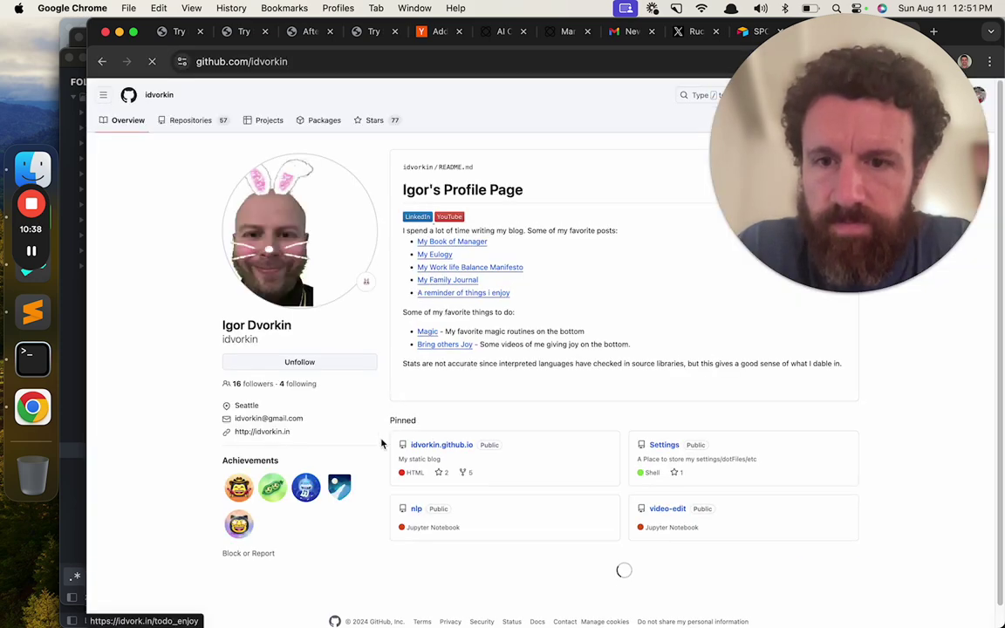
pyautogui.moveTo(305, 419); pyautogui.dragTo(233, 419)
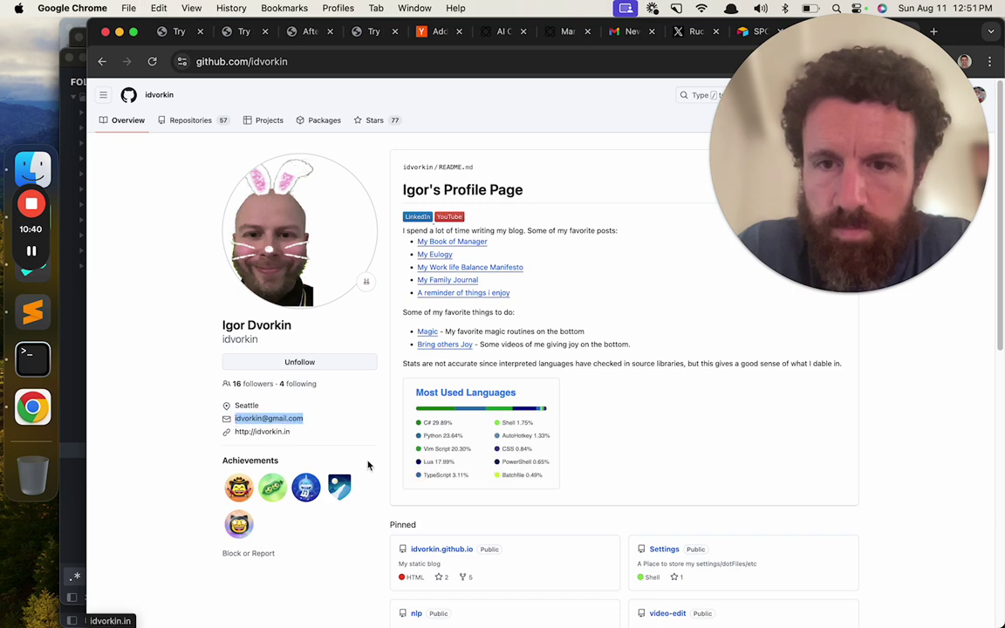
pyautogui.press('super+c')
pyautogui.press('super+w')
pyautogui.press('super+v')
pyautogui.click(818, 519)
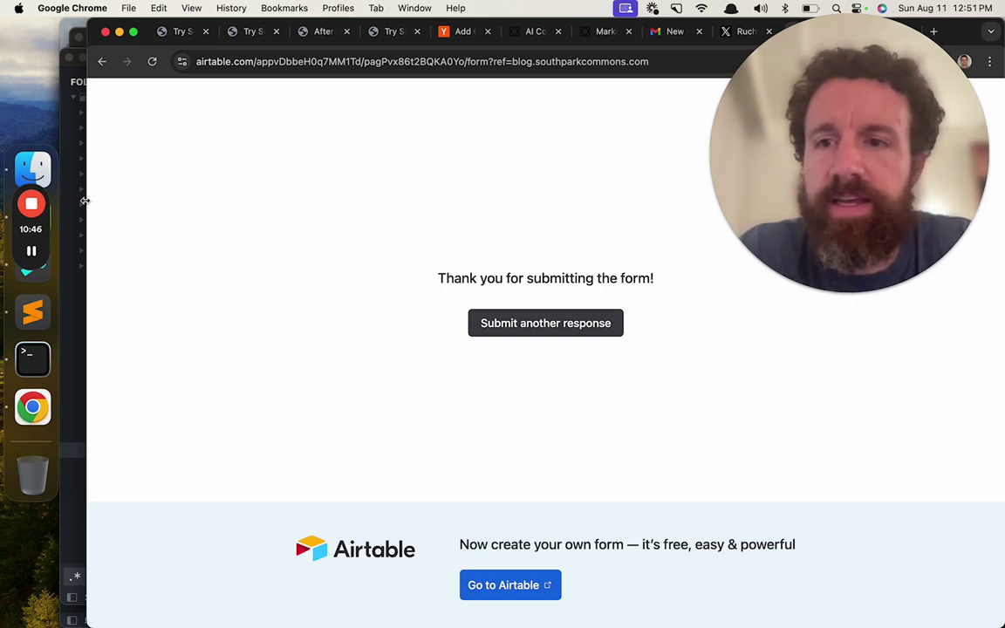
# - Wait for the 'Thank you for submitting the form!' confirmation page to load
pyautogui.moveTo(39, 205)
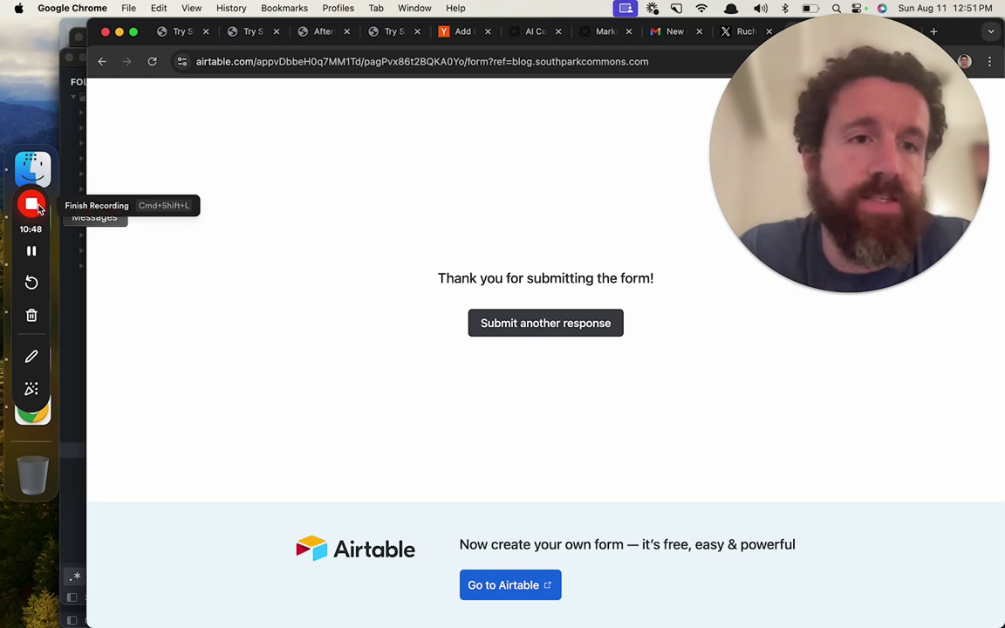